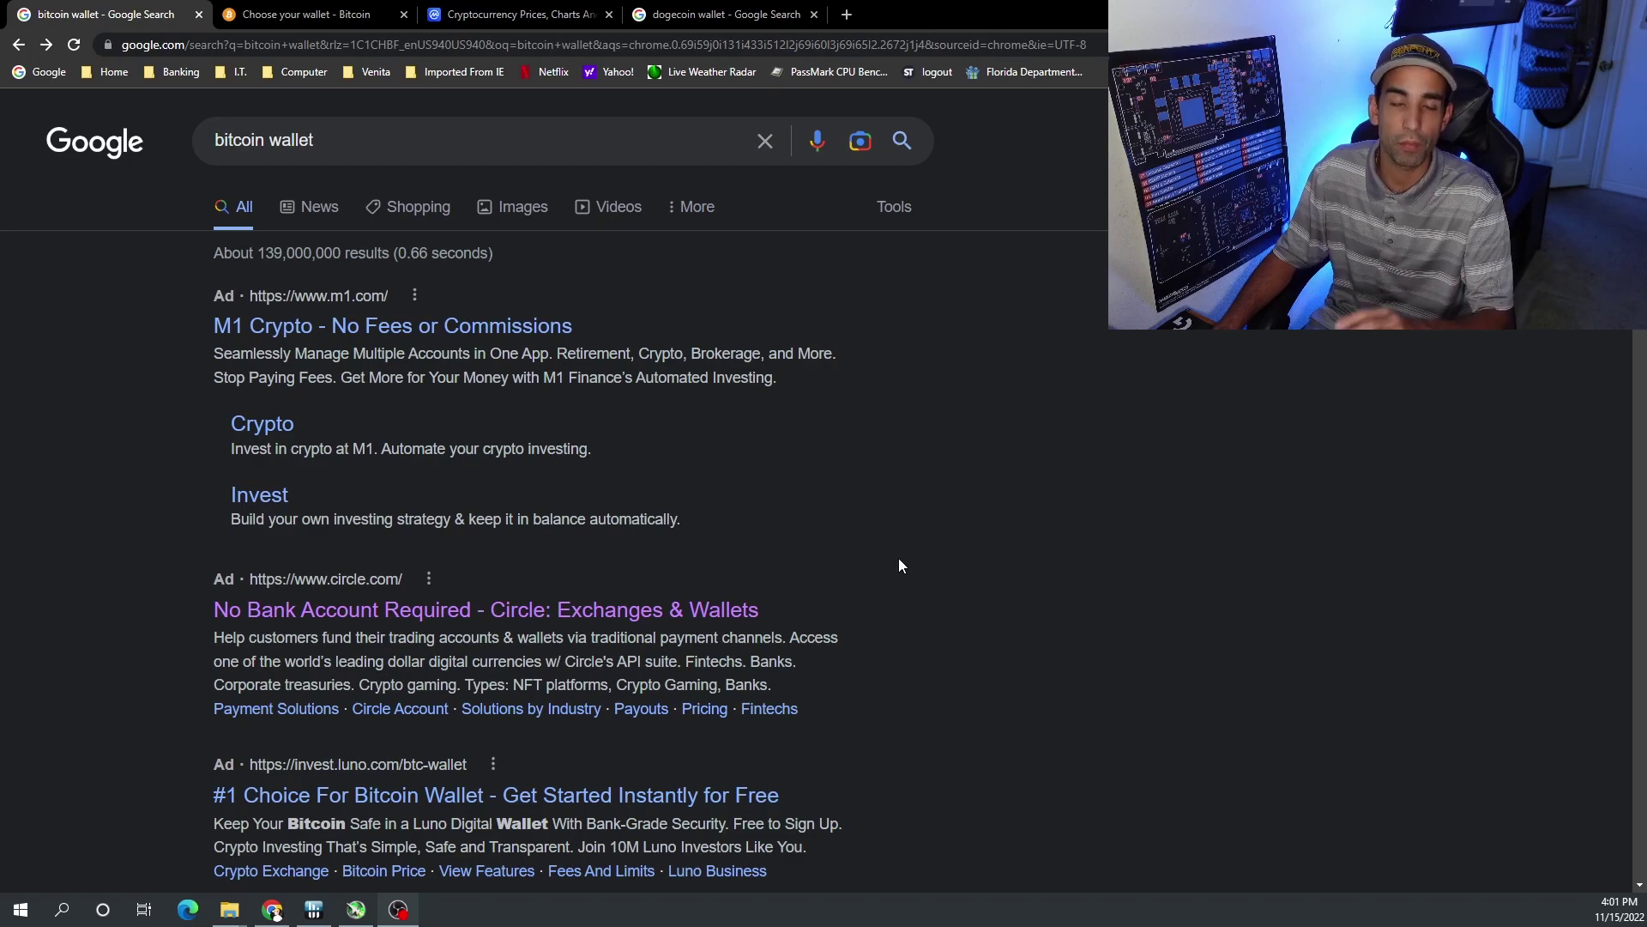
# - Scroll the 'bitcoin wallet' results to bitcoin.org's Choose your wallet entry and switch to its tab
pyautogui.scroll(-2, 900, 566)
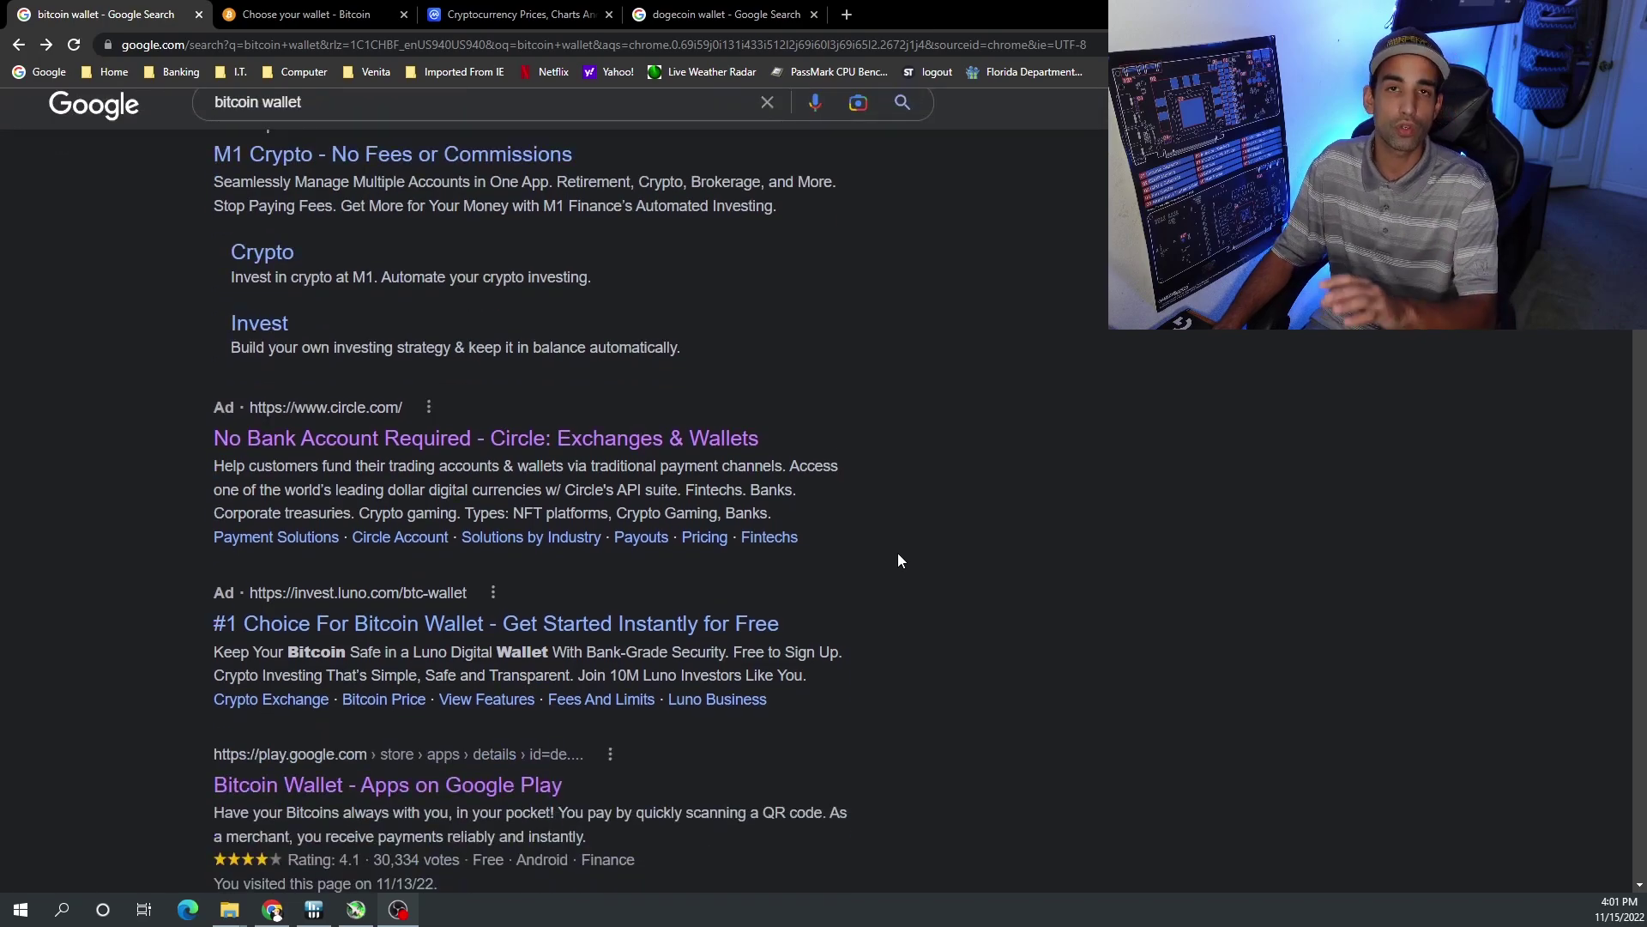
pyautogui.scroll(-4, 900, 566)
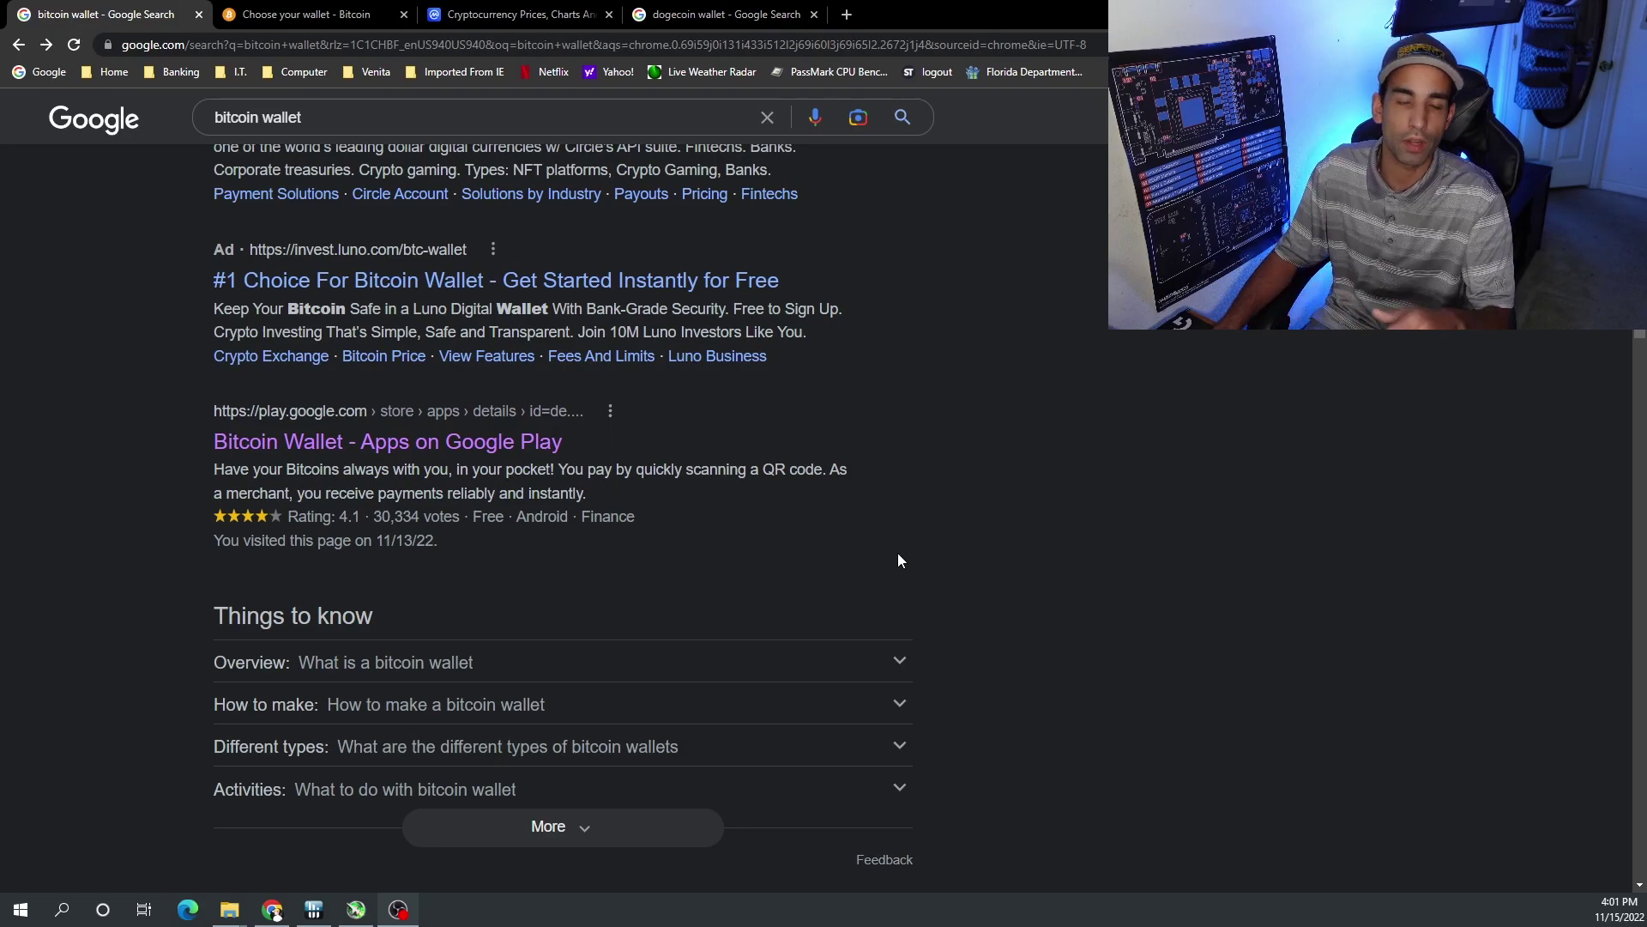
pyautogui.scroll(-3, 898, 561)
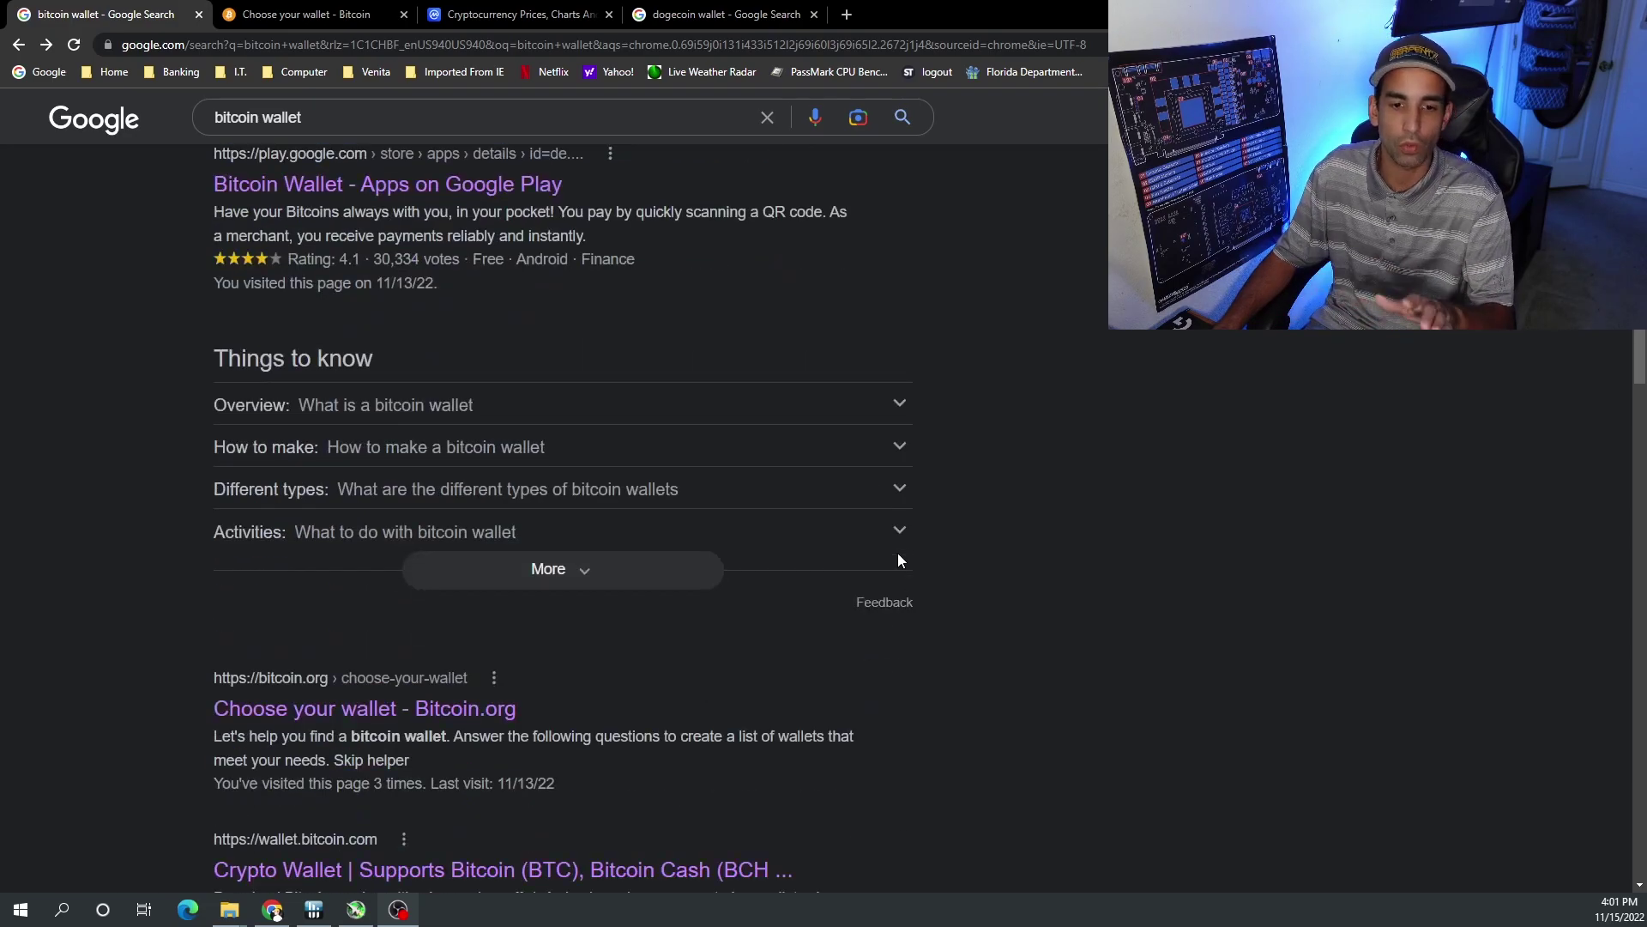
pyautogui.scroll(-2, 772, 557)
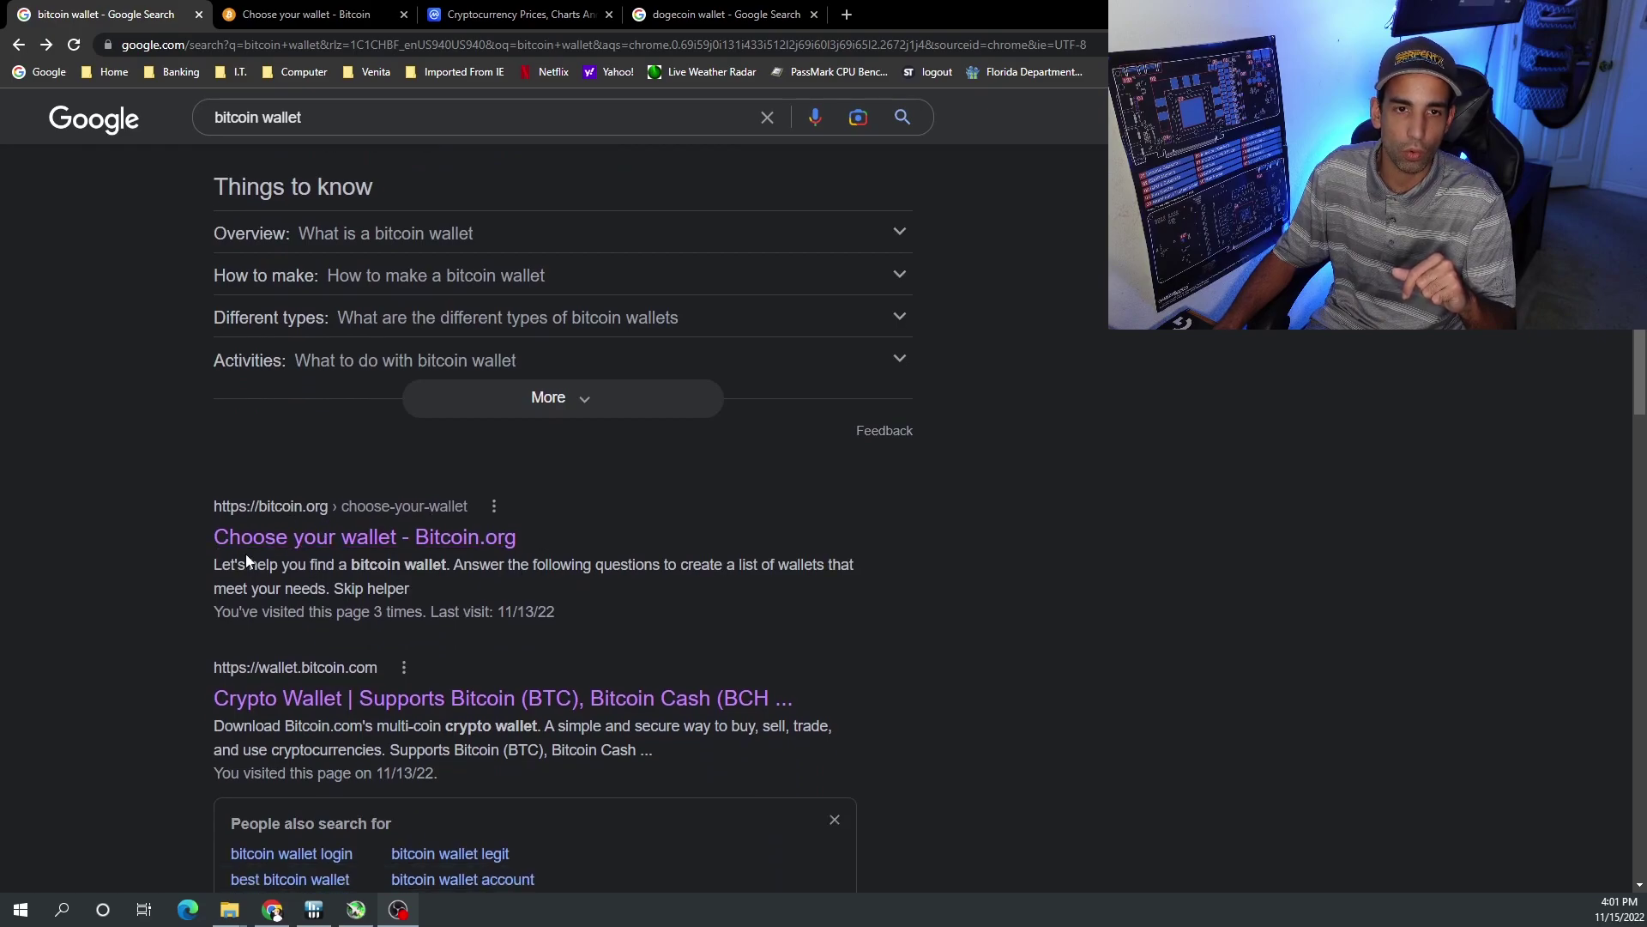
pyautogui.click(341, 12)
# - Go through bitcoin.org's Resources page to the Choose your Bitcoin wallet page
pyautogui.moveTo(783, 165)
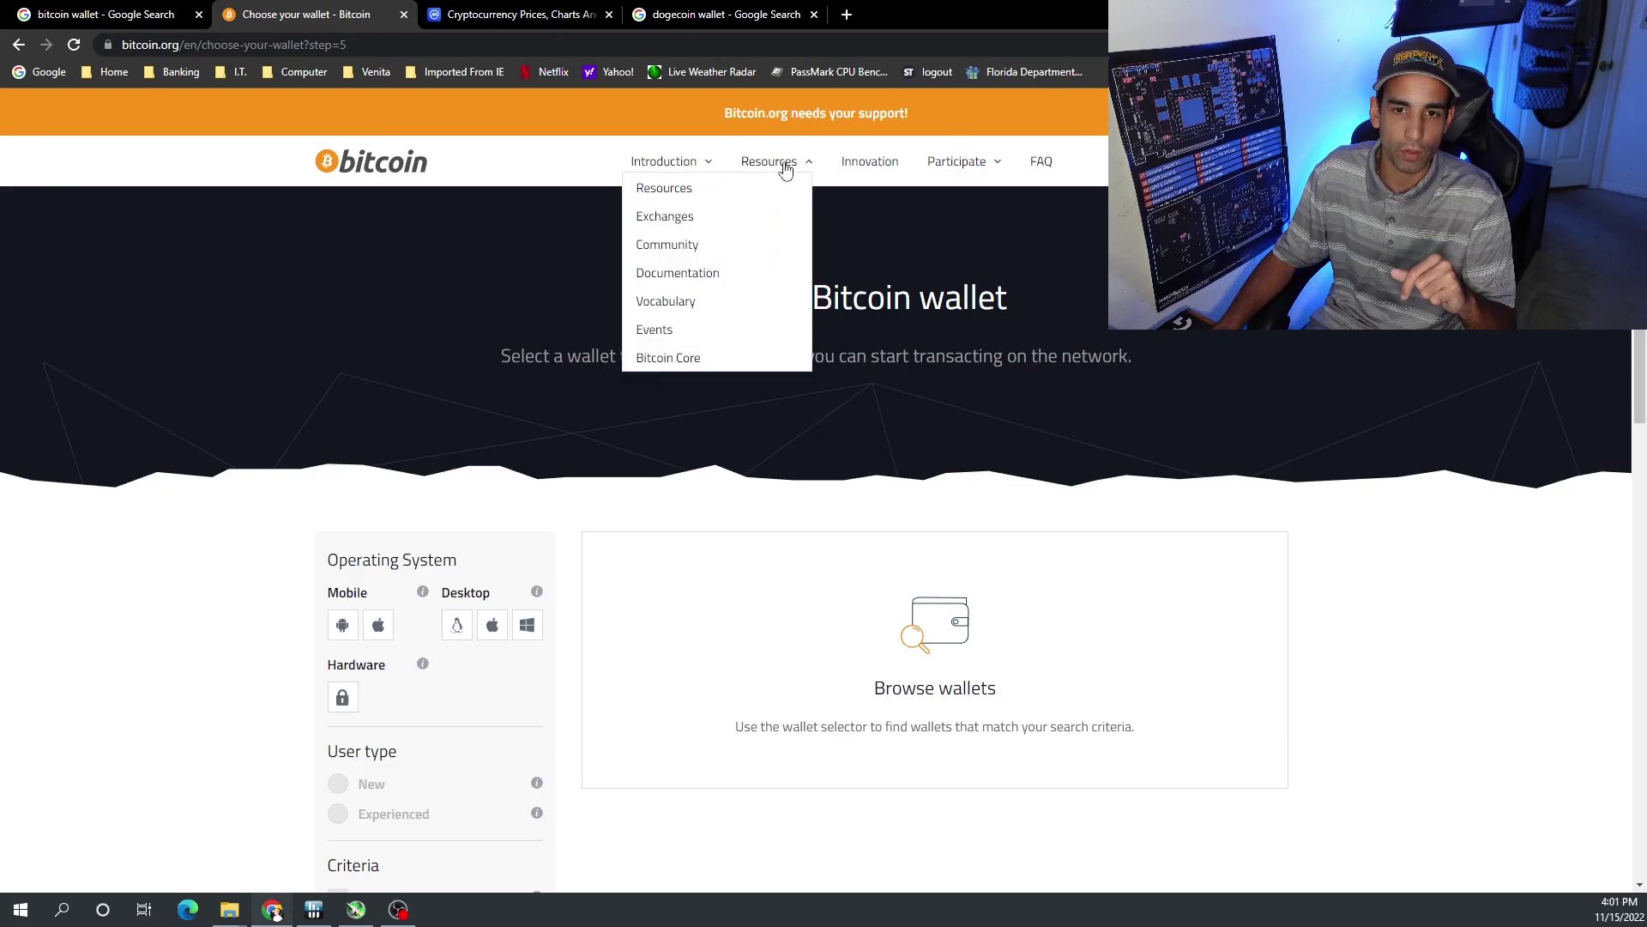
pyautogui.click(699, 188)
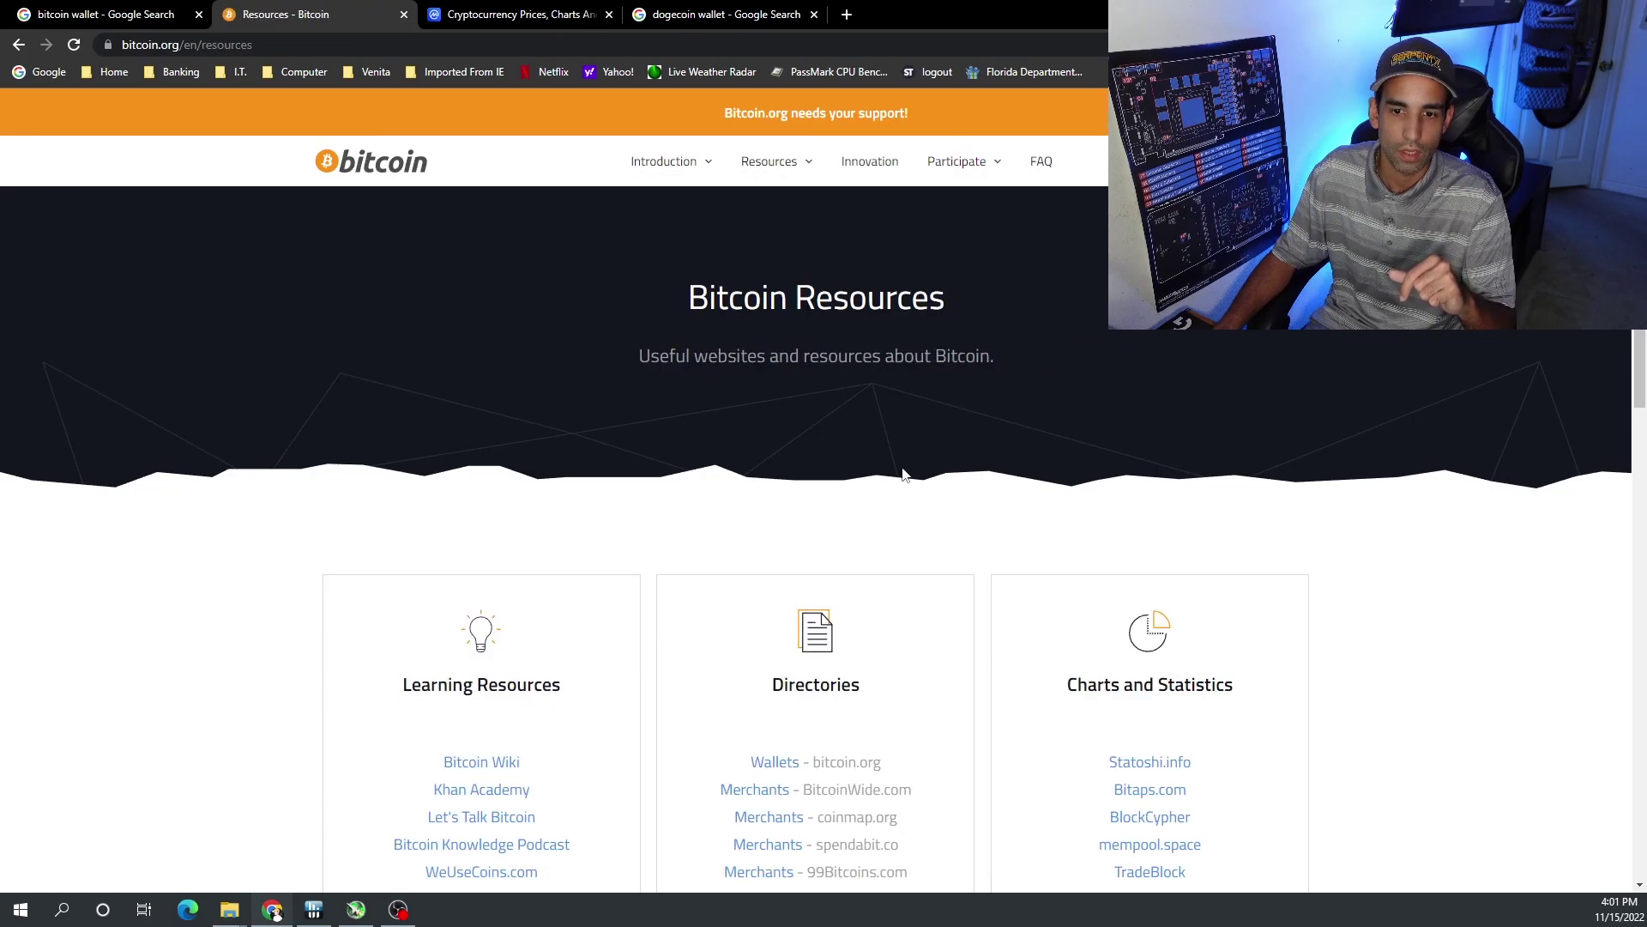
pyautogui.scroll(-2, 905, 474)
pyautogui.scroll(-1, 858, 489)
pyautogui.click(776, 509)
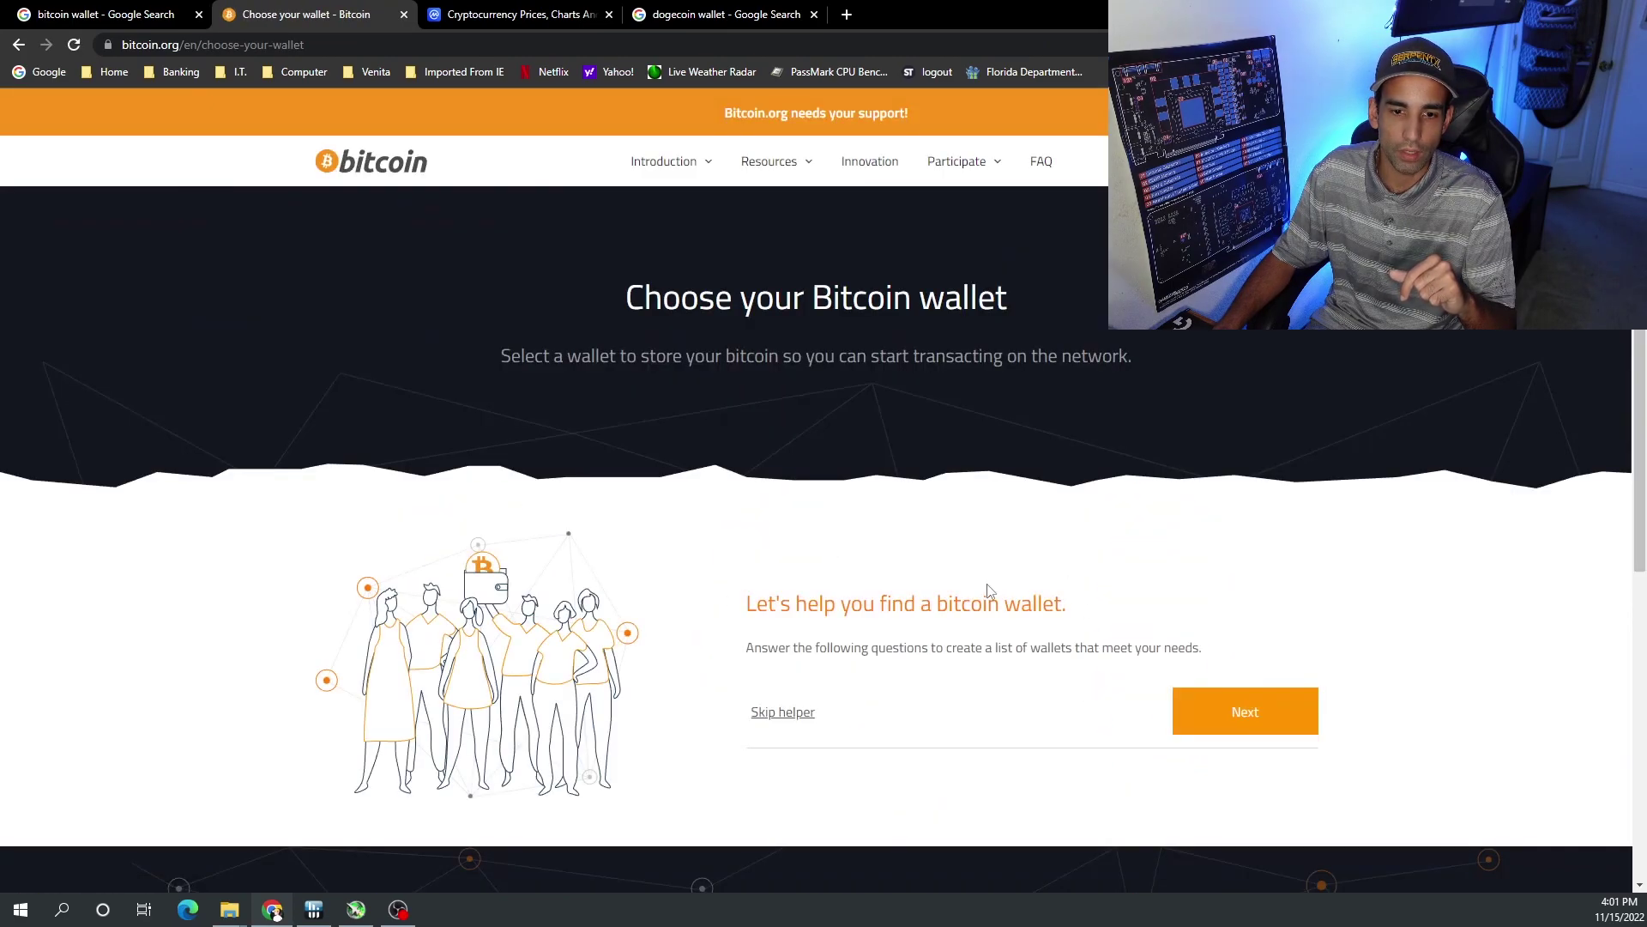
# - Skip the wallet helper questions and filter the wallets to Windows desktop
pyautogui.click(772, 717)
pyautogui.scroll(-3, 1150, 497)
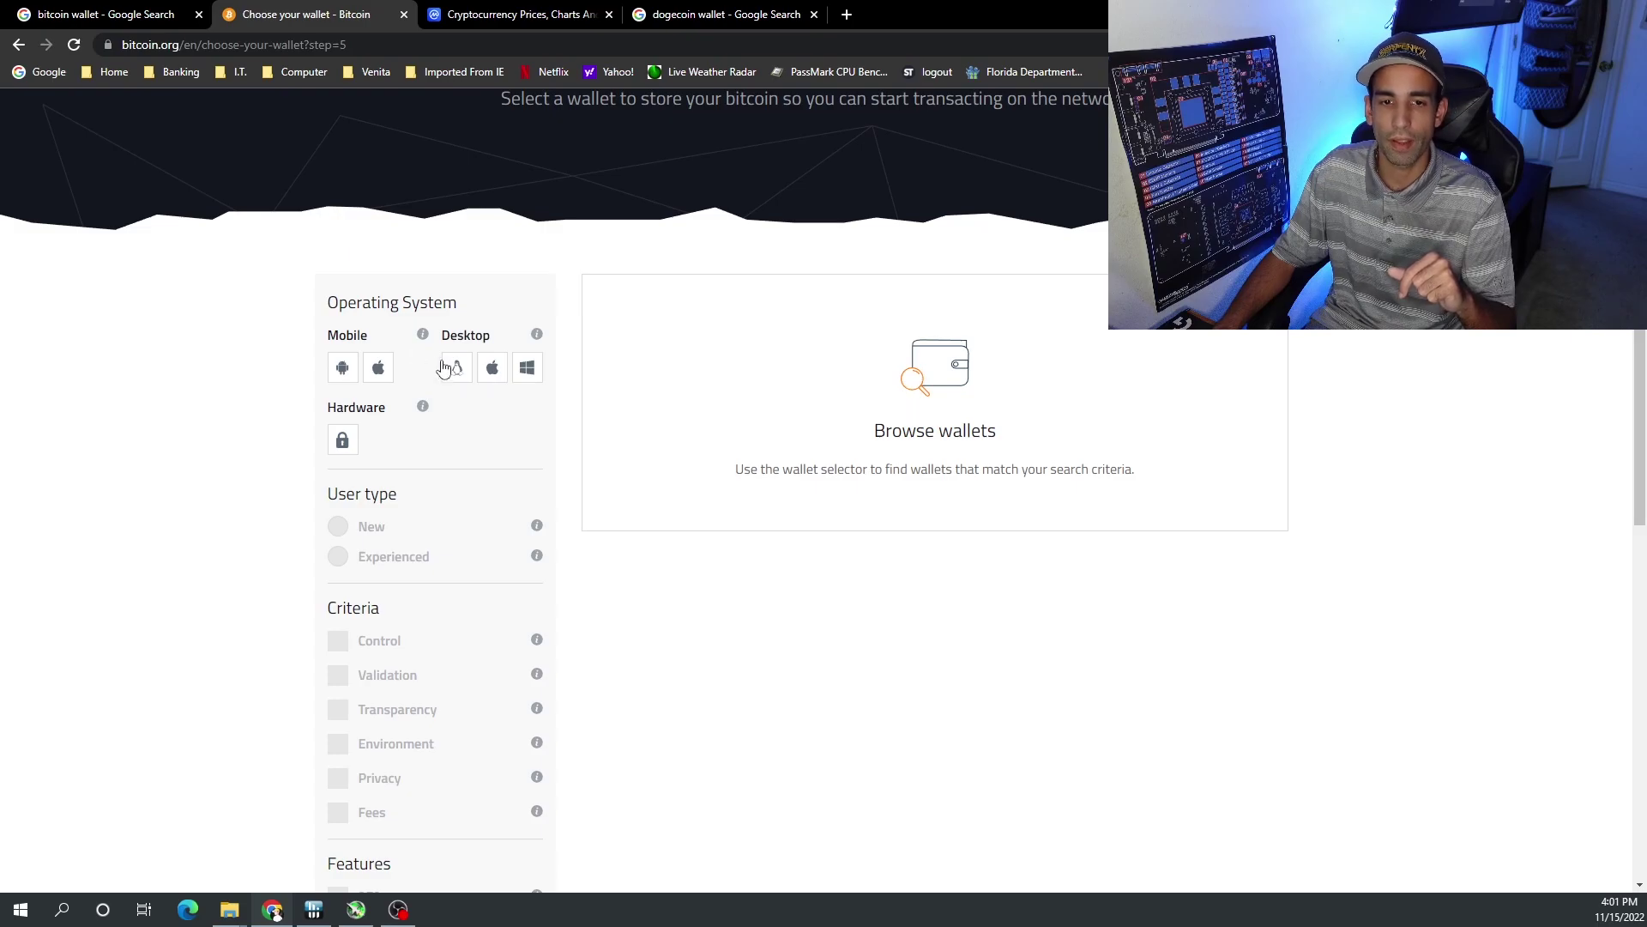
pyautogui.click(528, 369)
pyautogui.scroll(-1, 1305, 478)
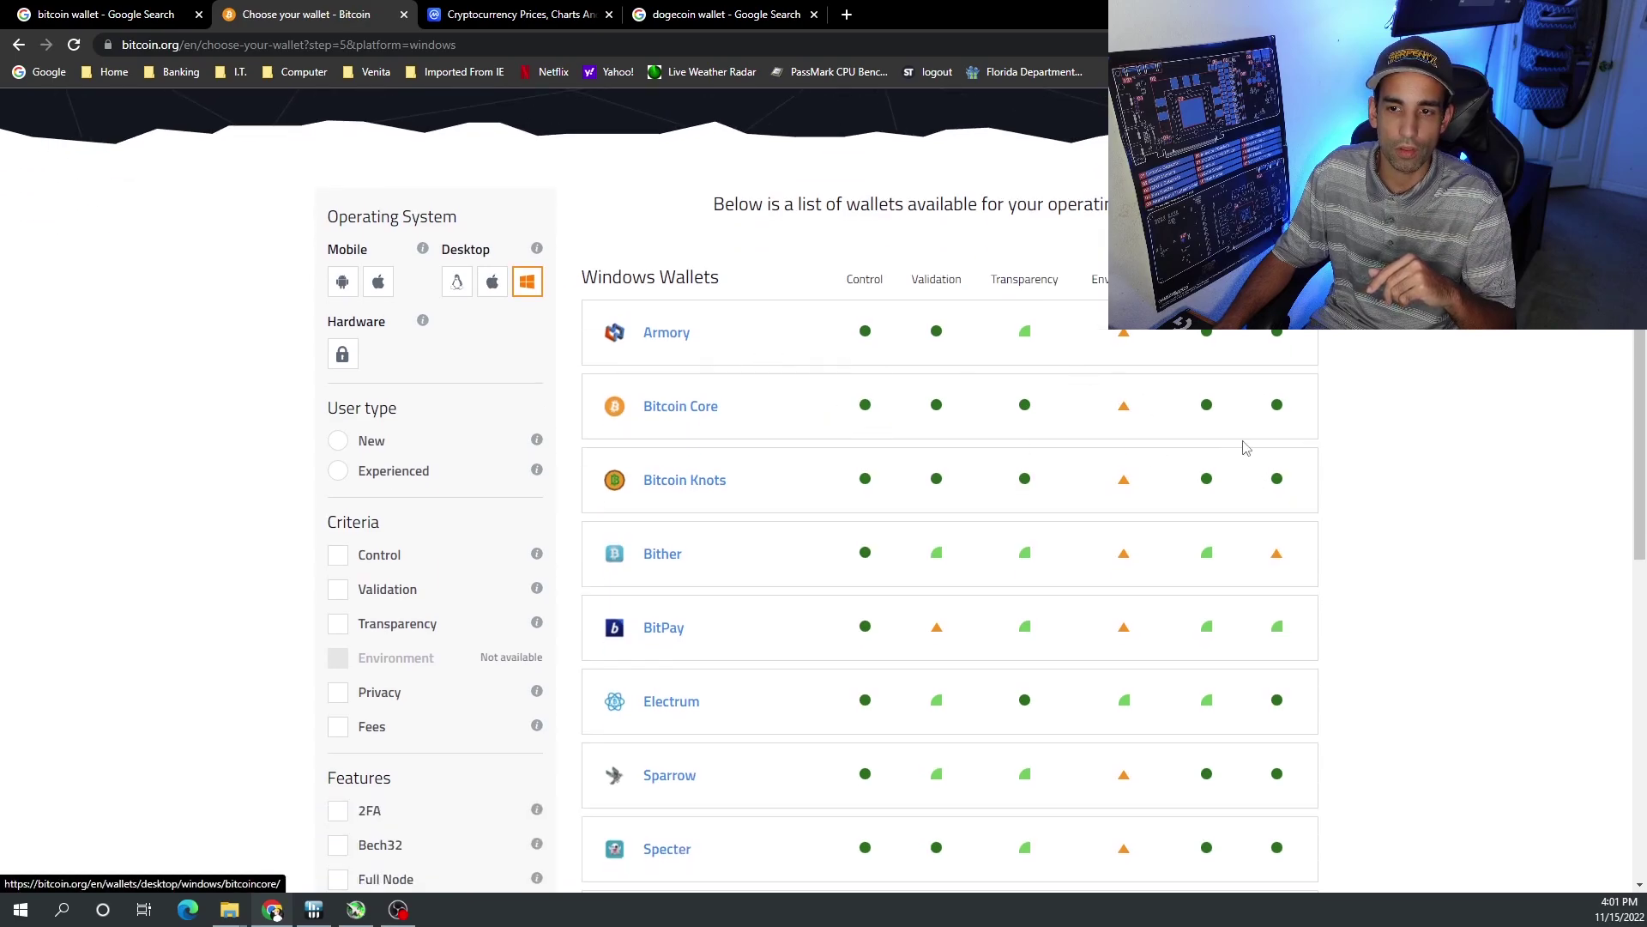
pyautogui.scroll(-2, 953, 536)
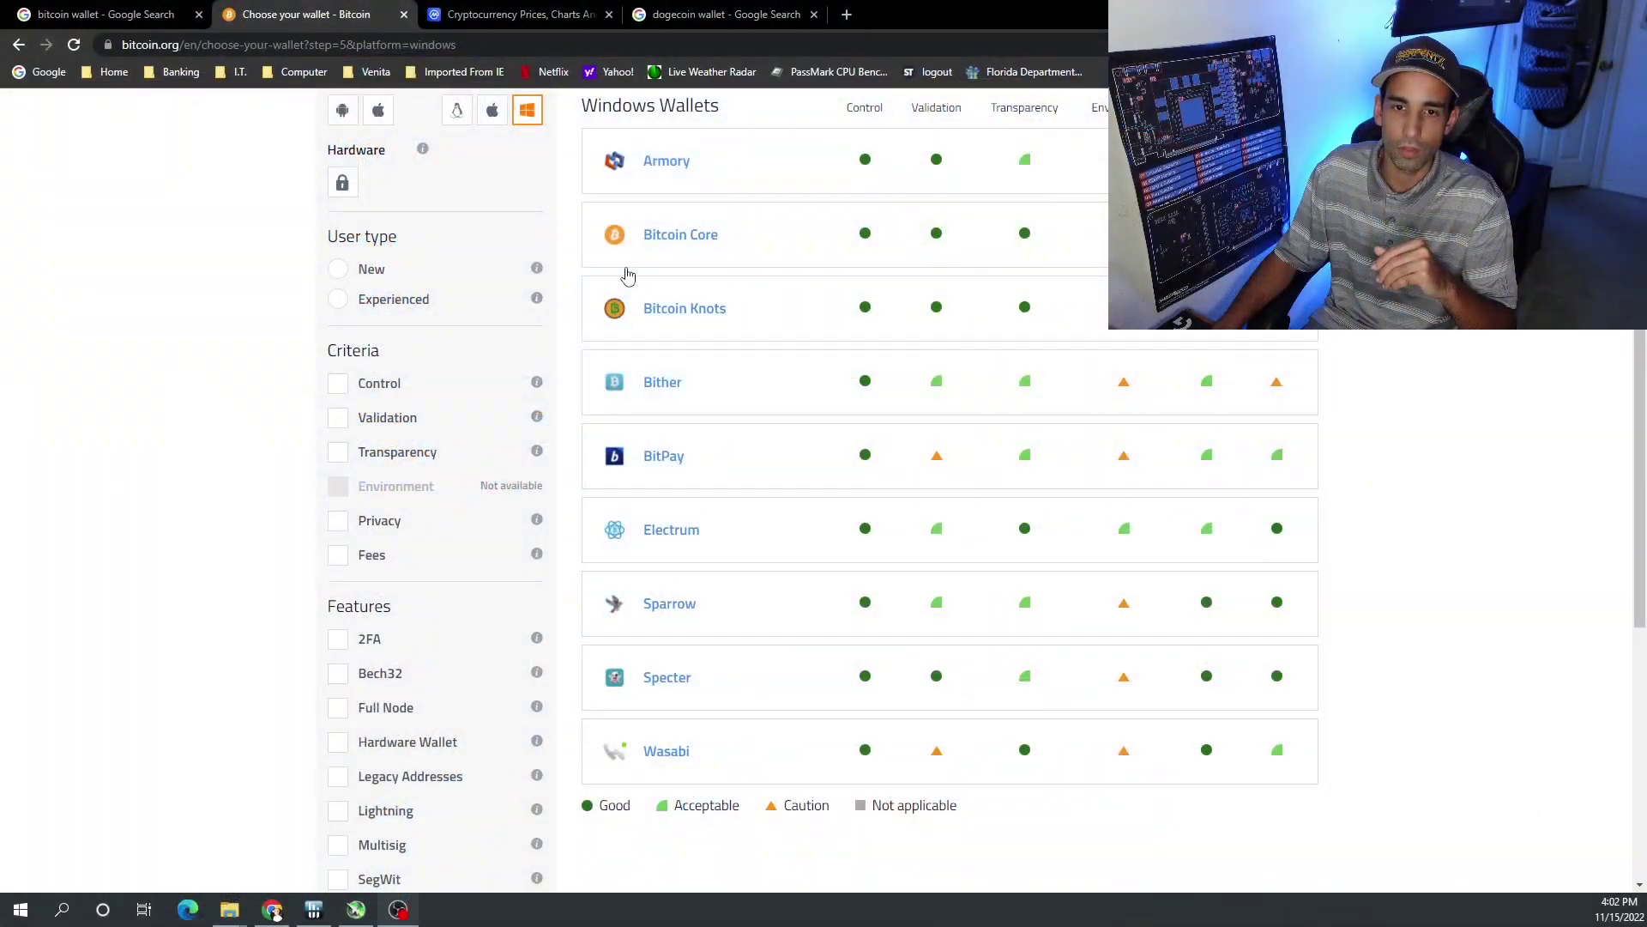
# - Start downloading the Bitcoin Core 22.0 Windows installer, then return to the Windows wallet list
pyautogui.scroll(1, 627, 276)
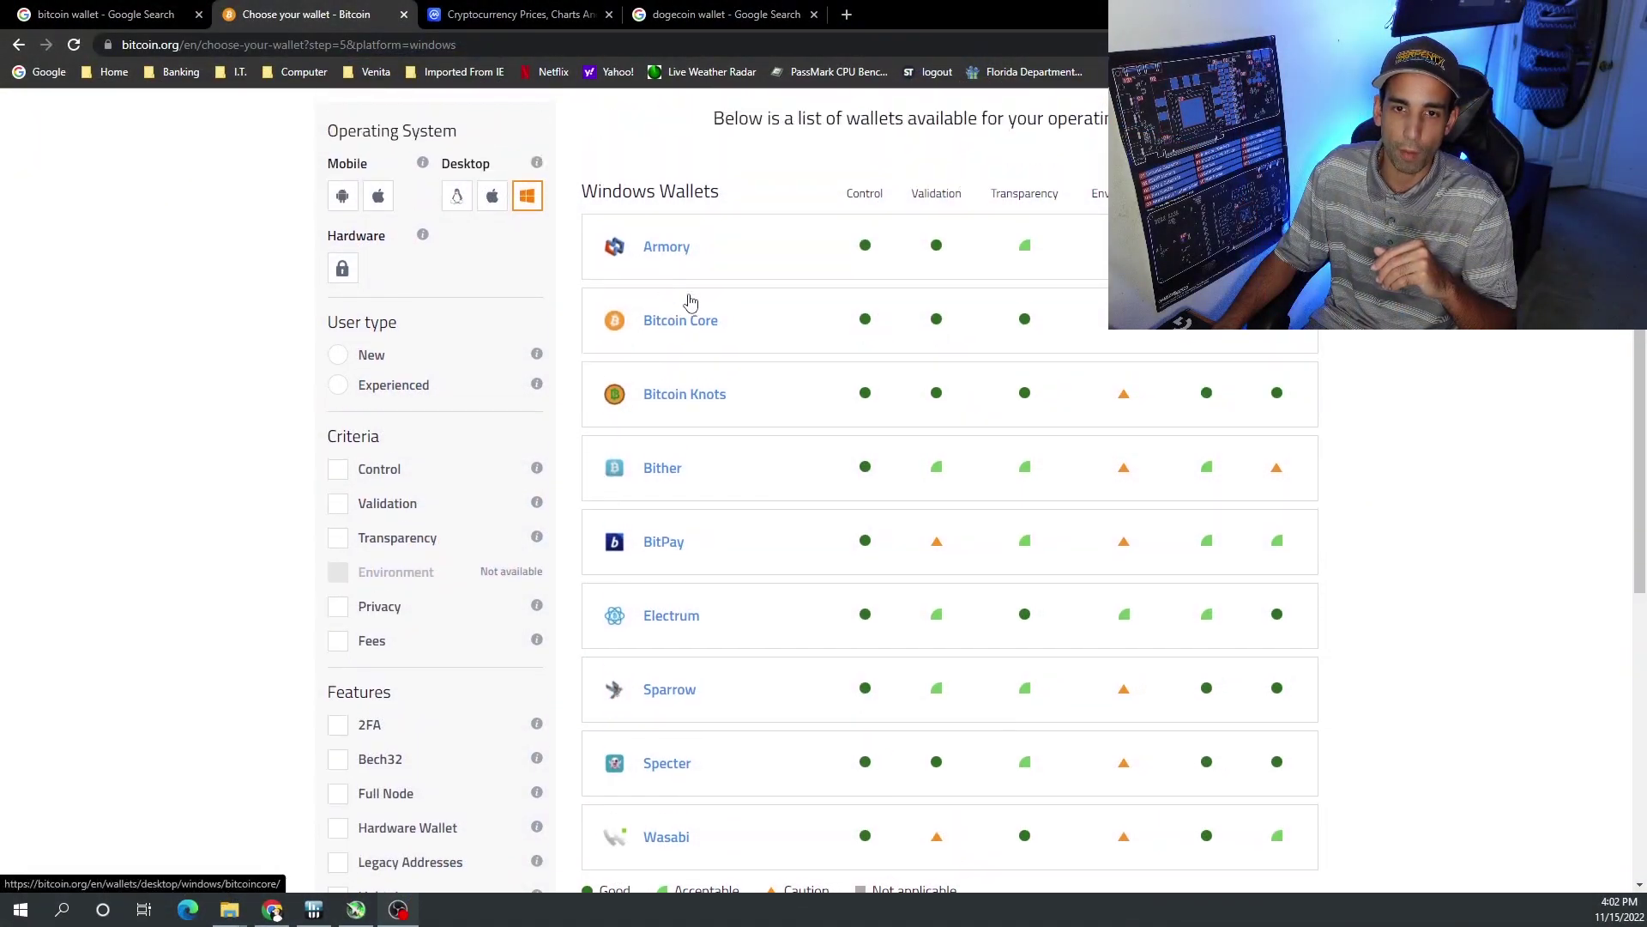
pyautogui.click(687, 321)
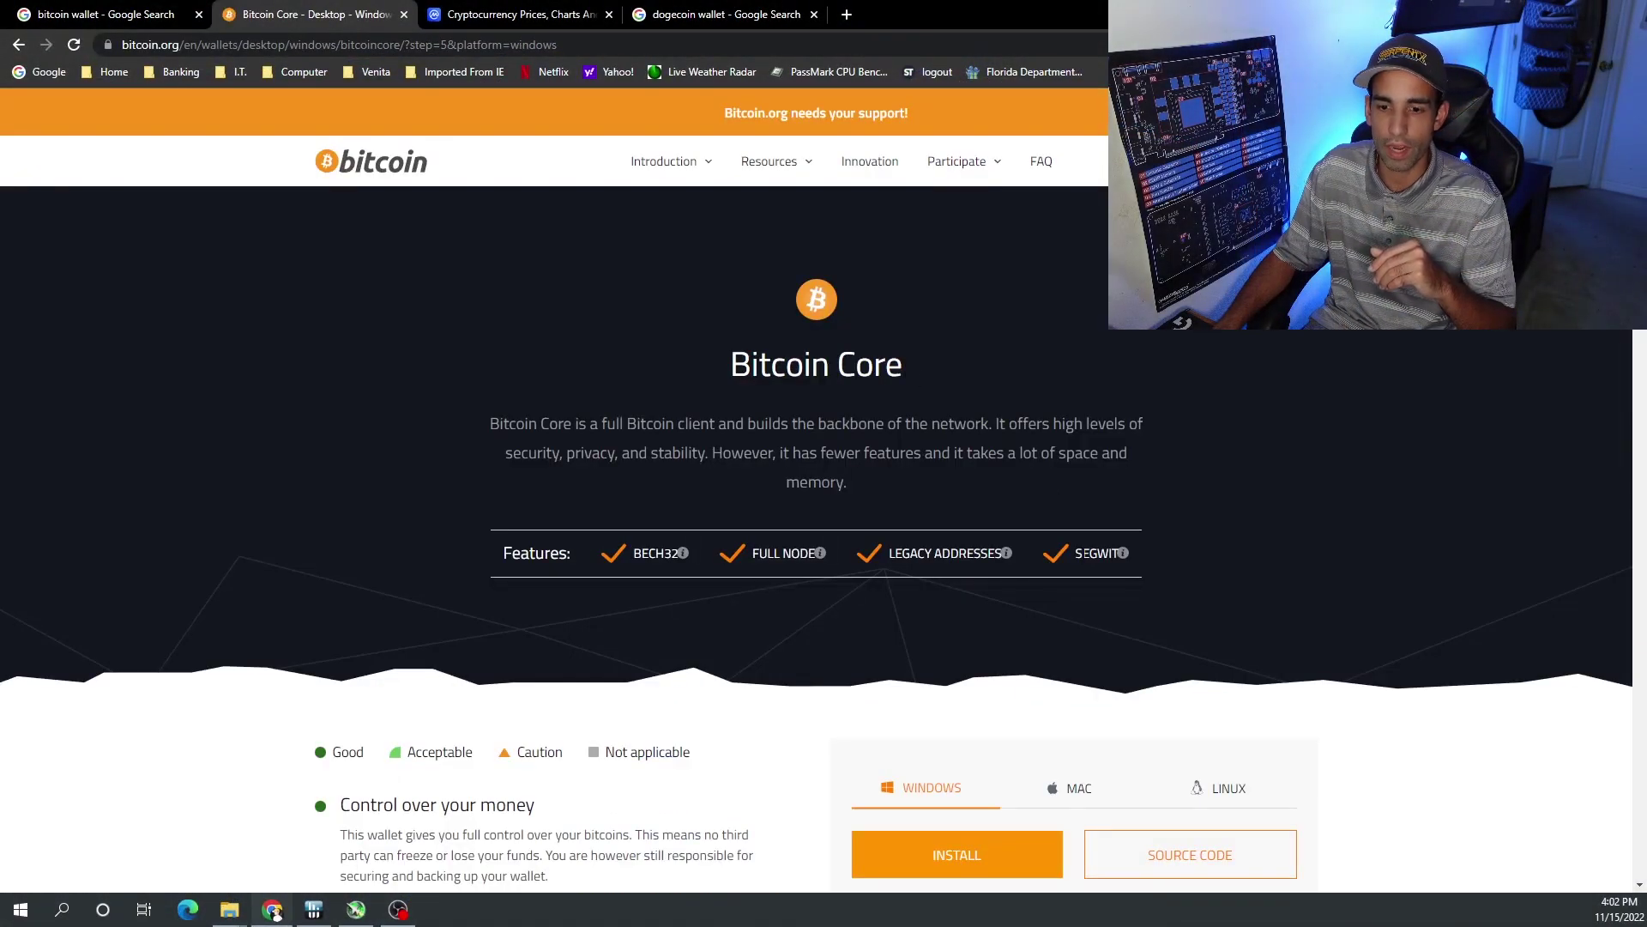
pyautogui.scroll(-4, 1052, 496)
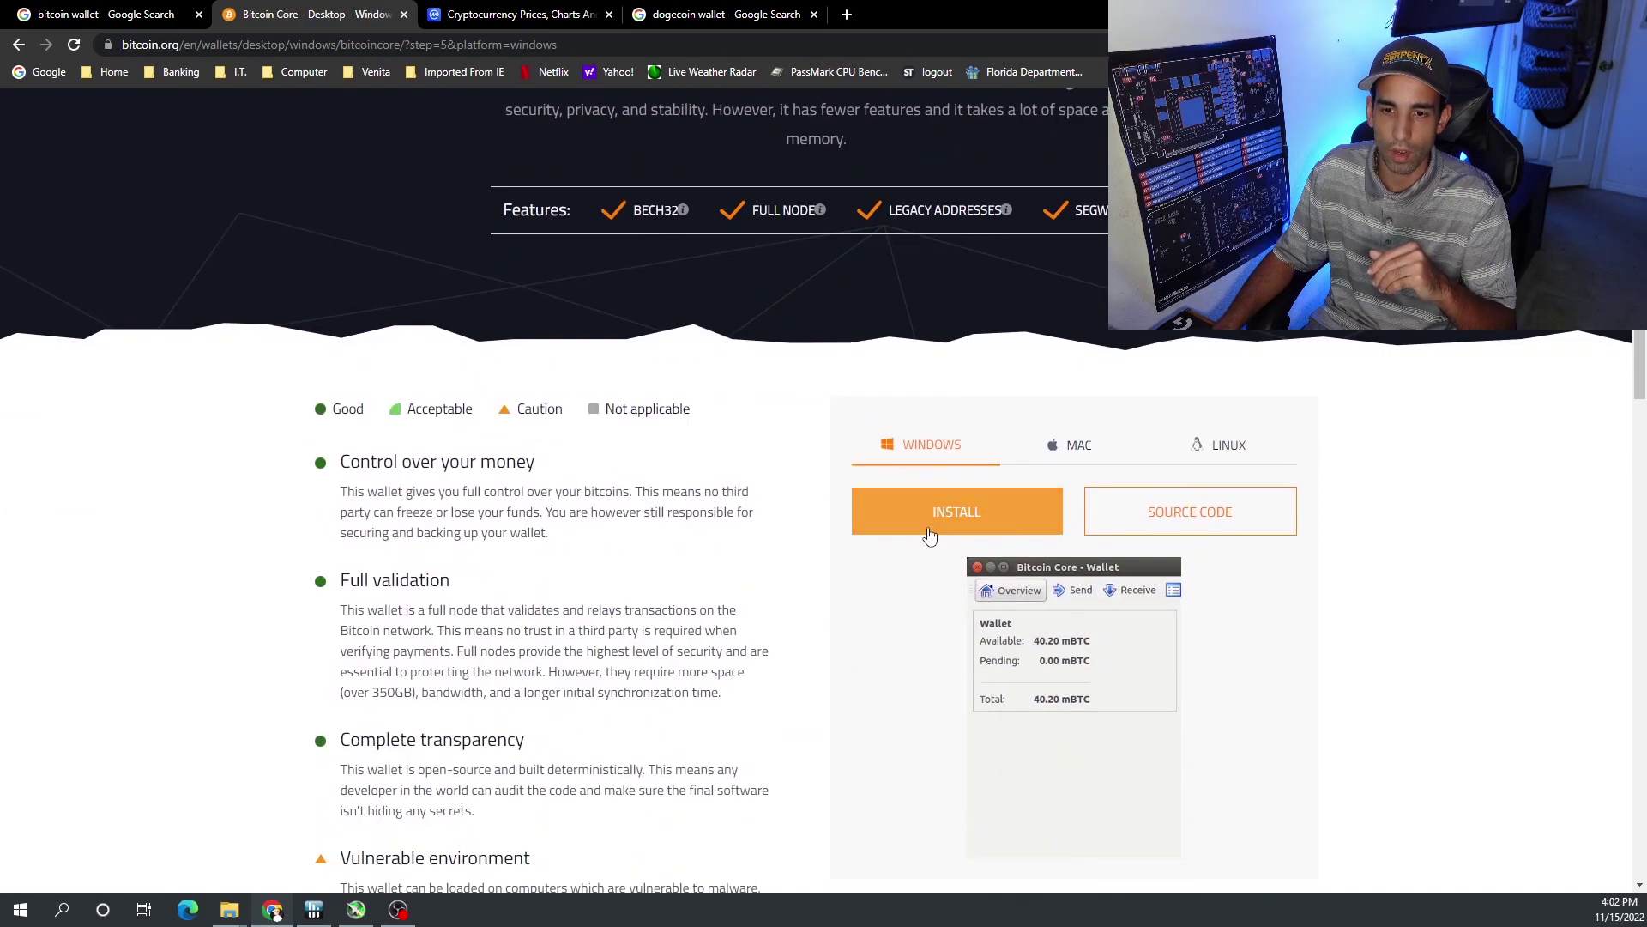
pyautogui.click(995, 523)
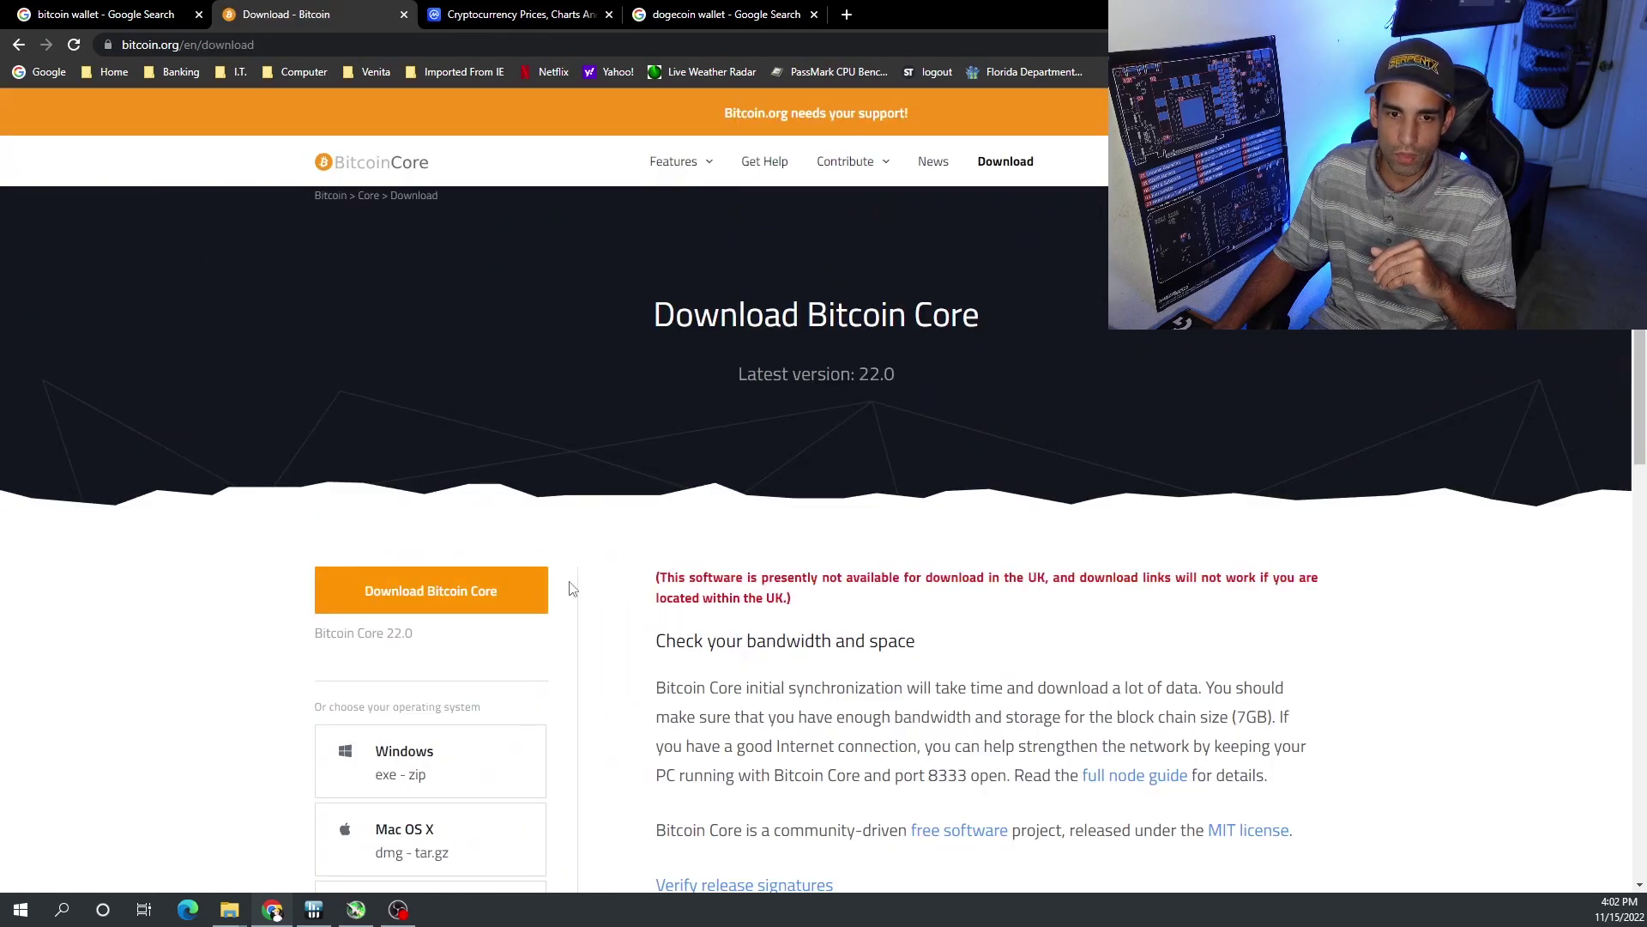
pyautogui.click(476, 595)
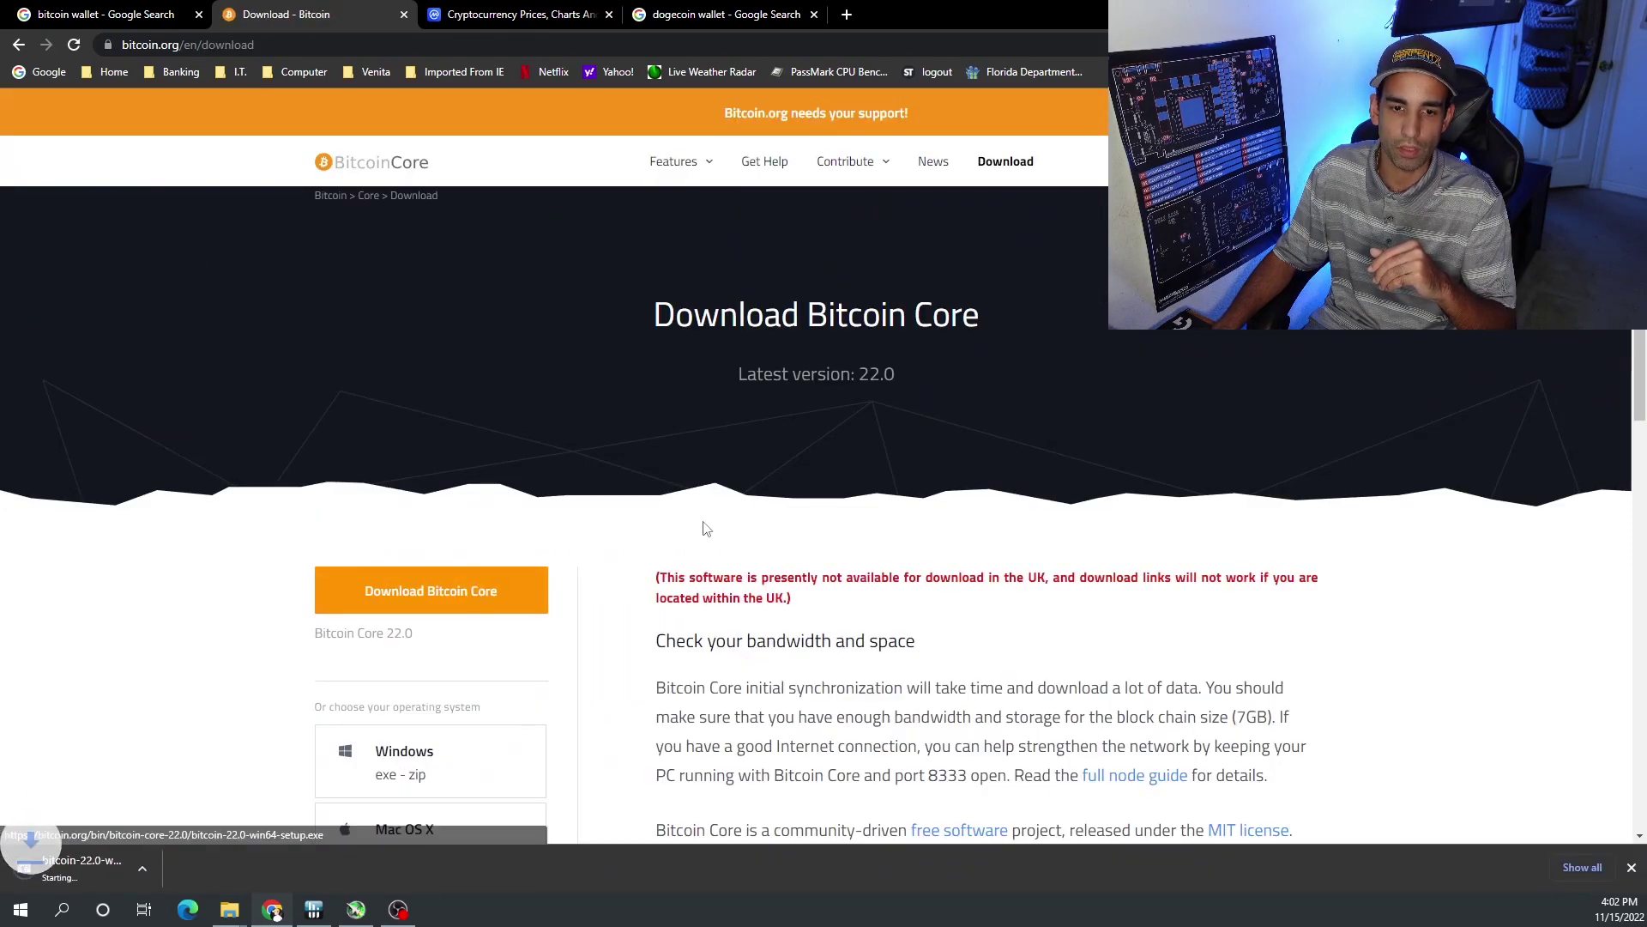
pyautogui.scroll(-2, 703, 528)
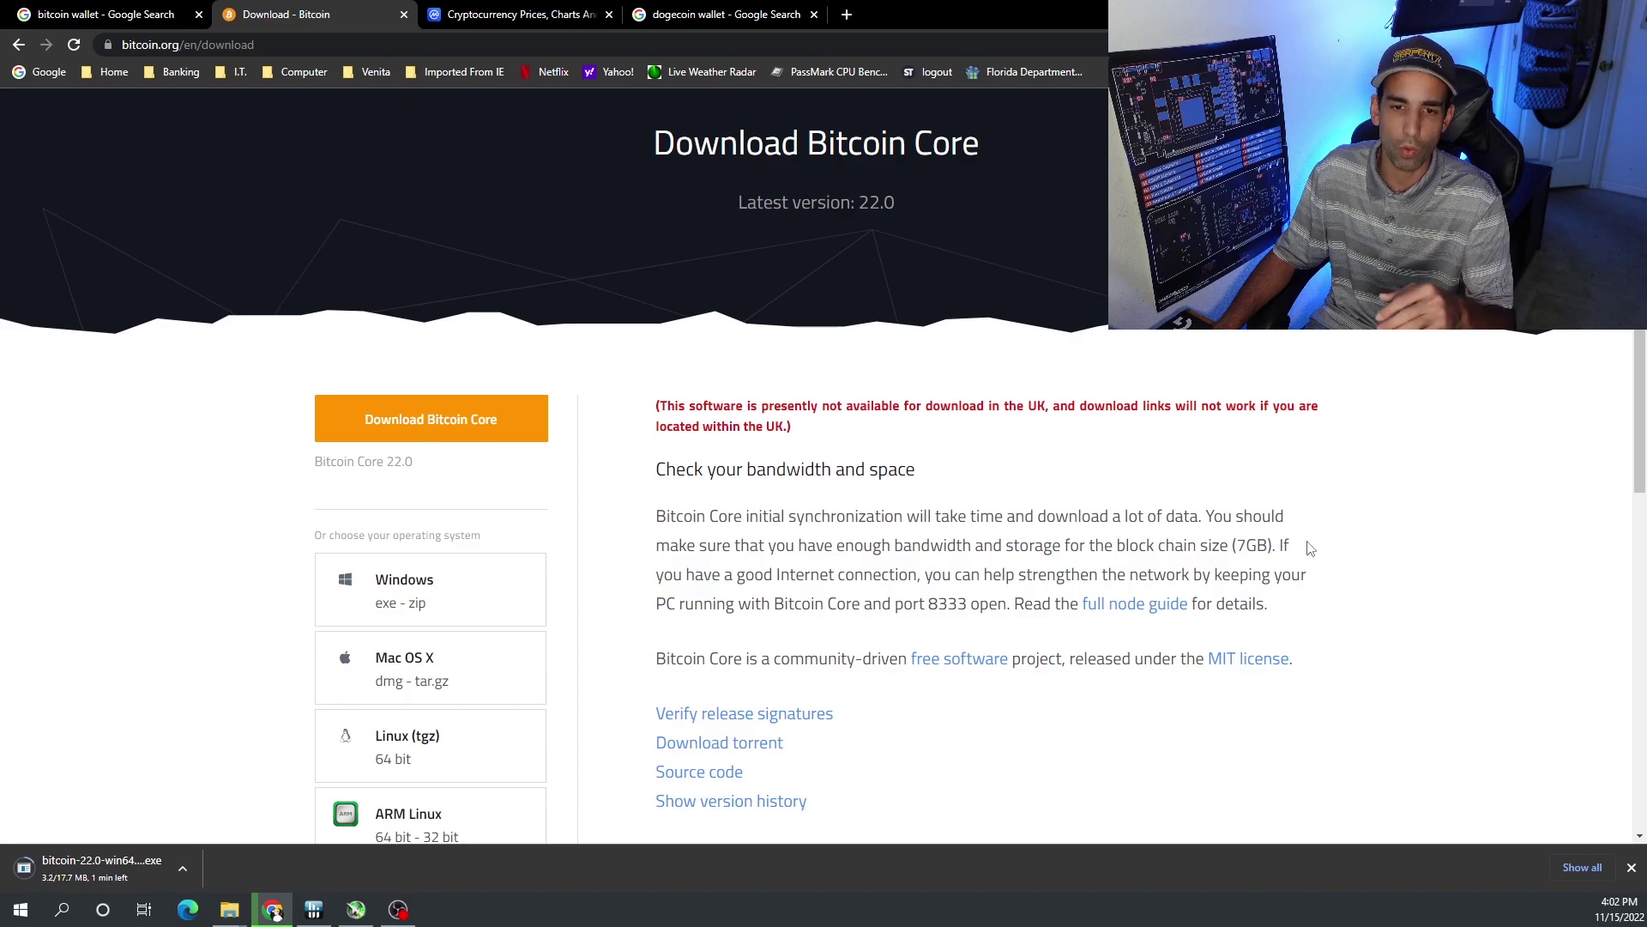
pyautogui.hotkey('alt', 'Left')
pyautogui.hotkey('alt', 'Left')
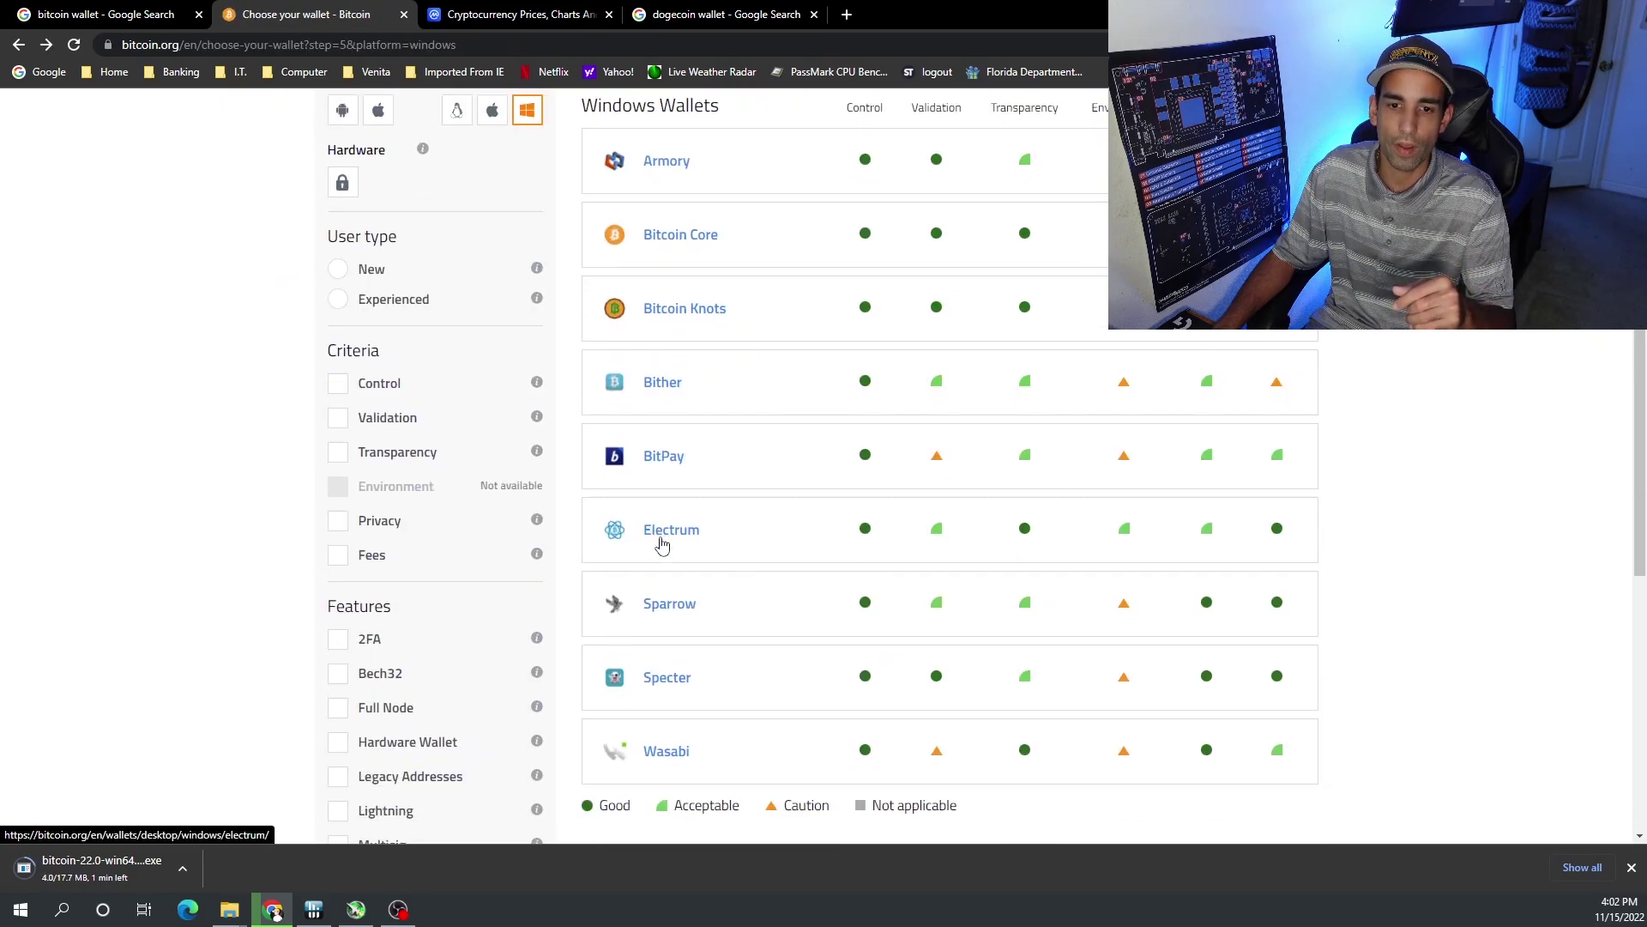
# - Scroll the Windows wallet list while the bitcoin-22.0-win64 installer finishes downloading and opens
pyautogui.scroll(1, 877, 545)
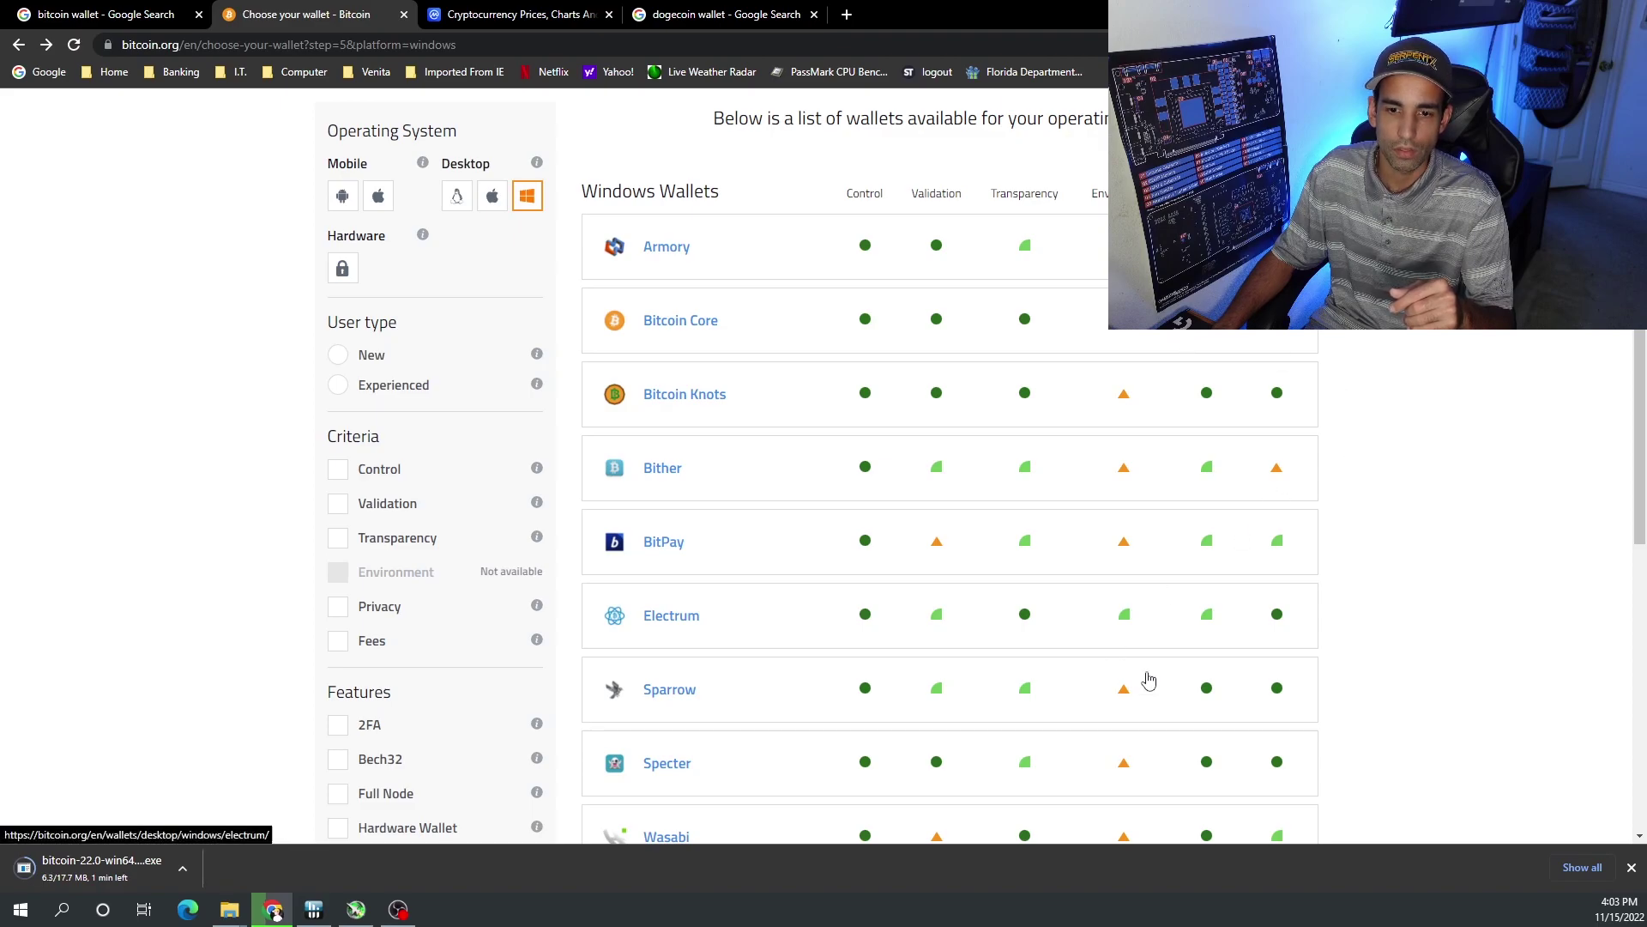
pyautogui.scroll(-1, 1057, 714)
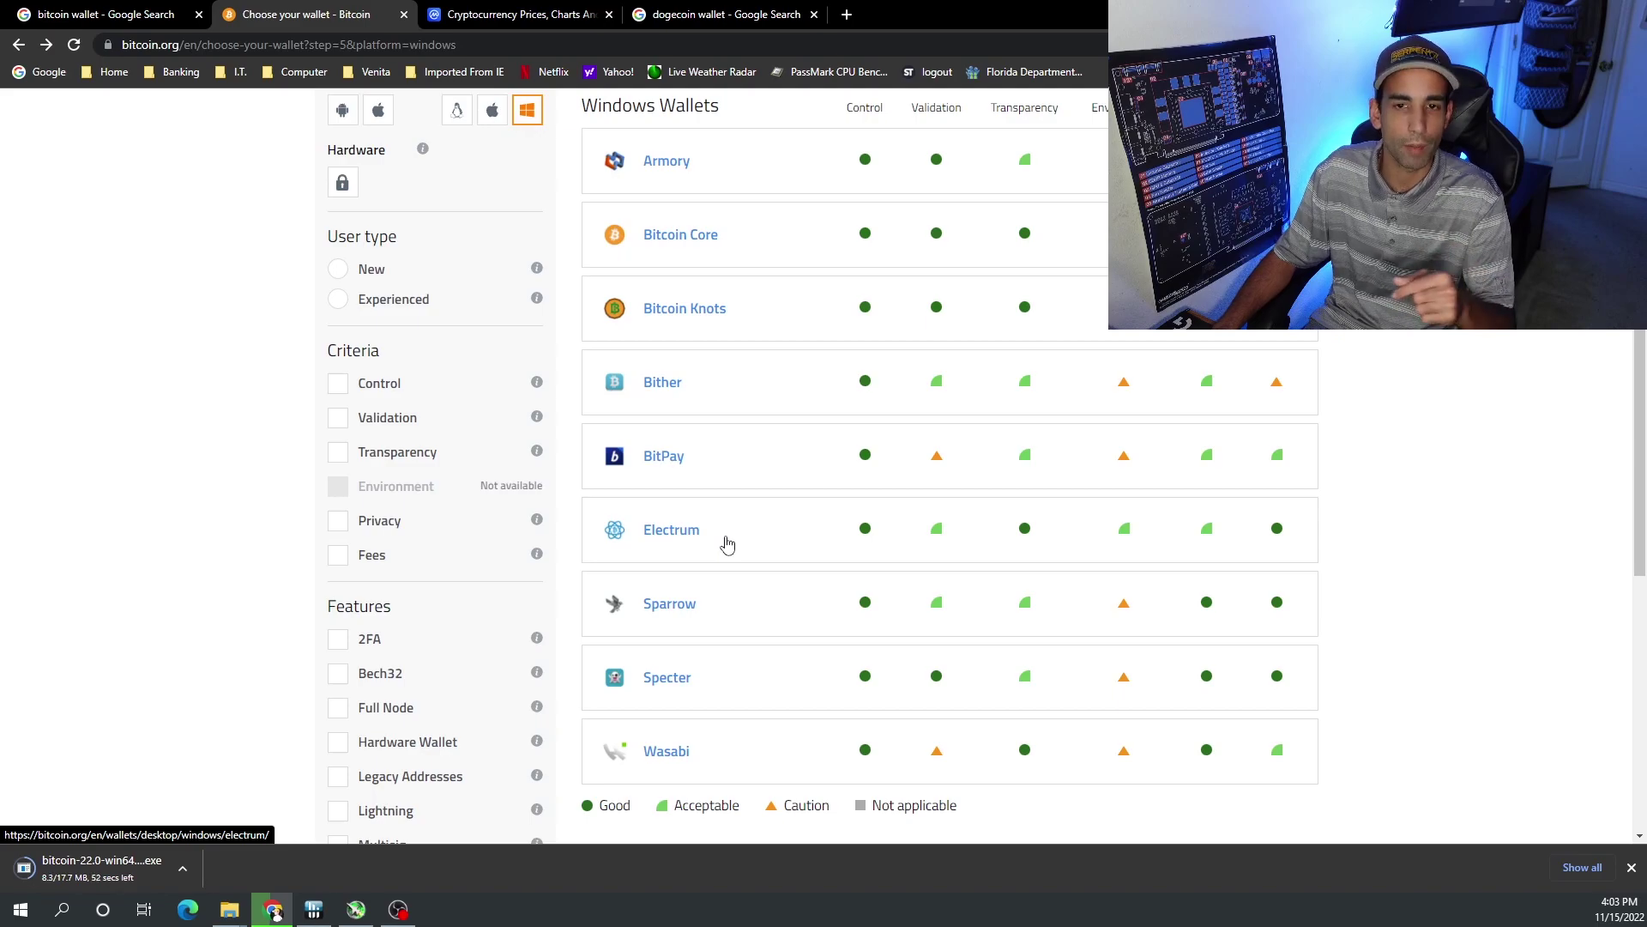
pyautogui.scroll(-1, 727, 544)
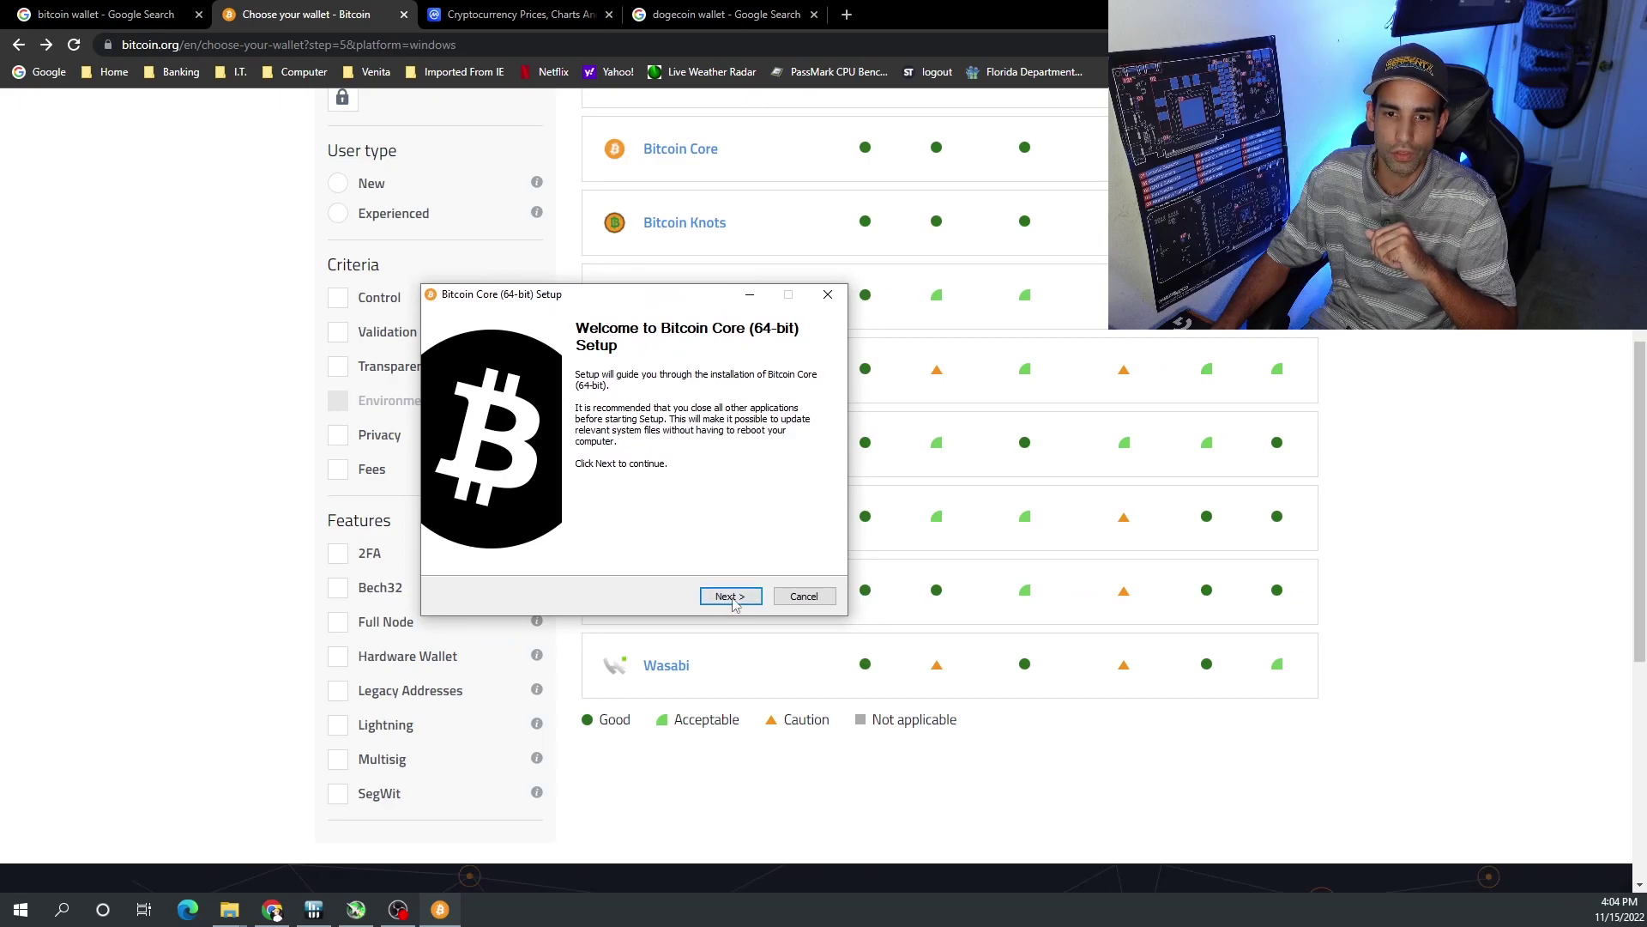
# - Install Bitcoin Core into C:\Program Files\Bitcoin with default options, then move the Welcome dialog left
pyautogui.click(729, 597)
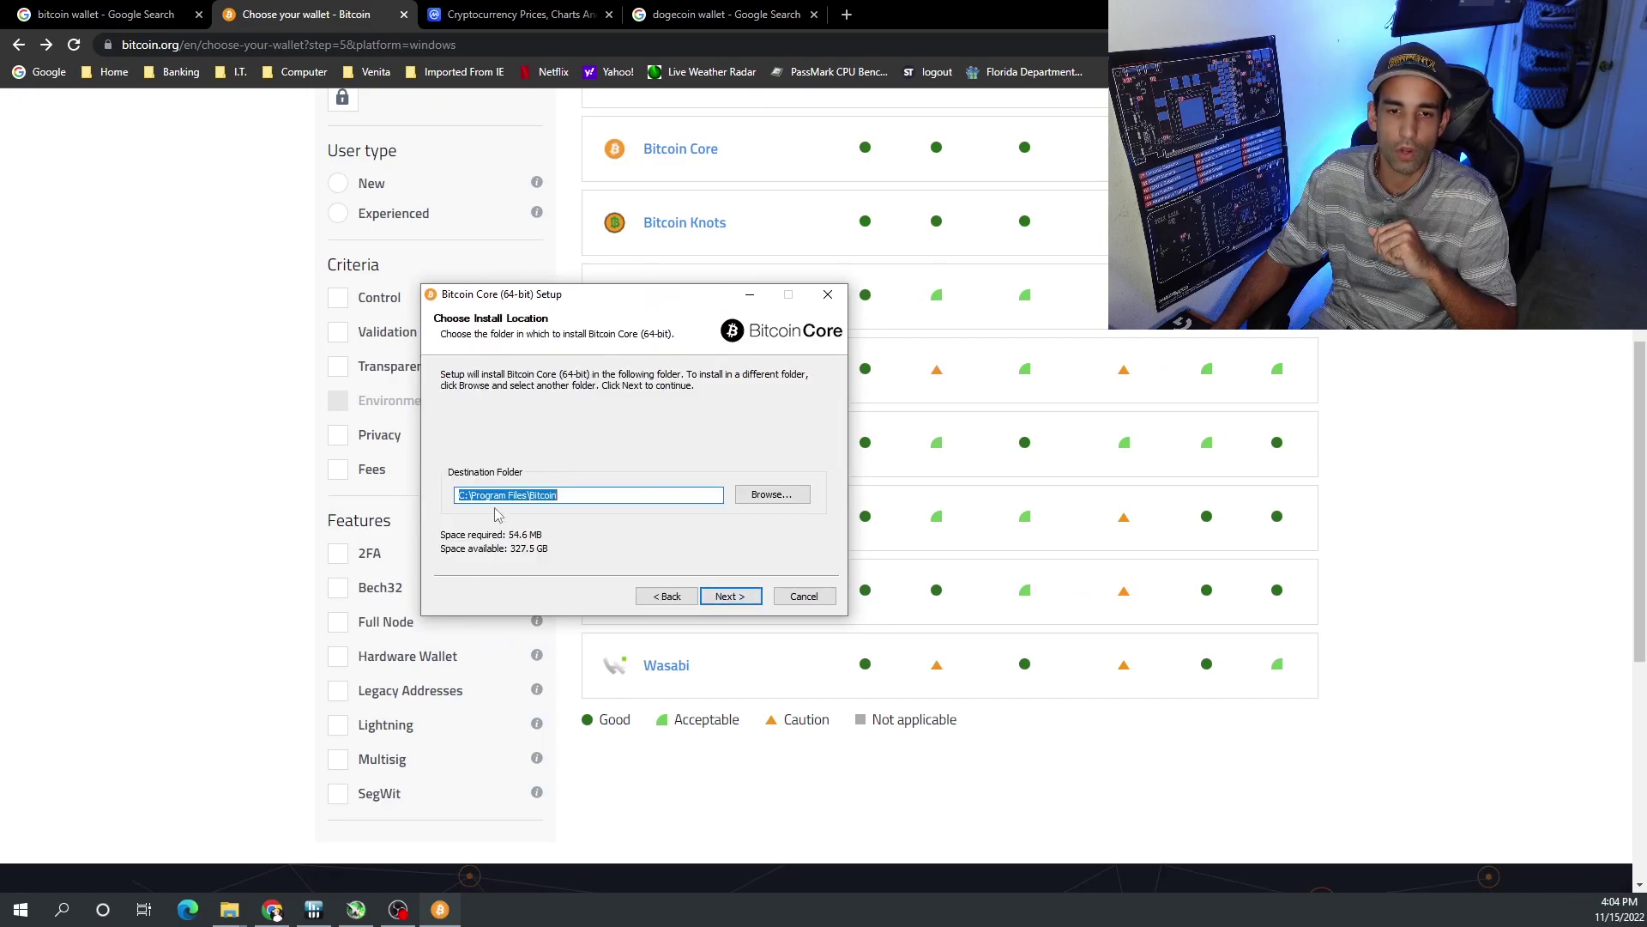
pyautogui.click(462, 496)
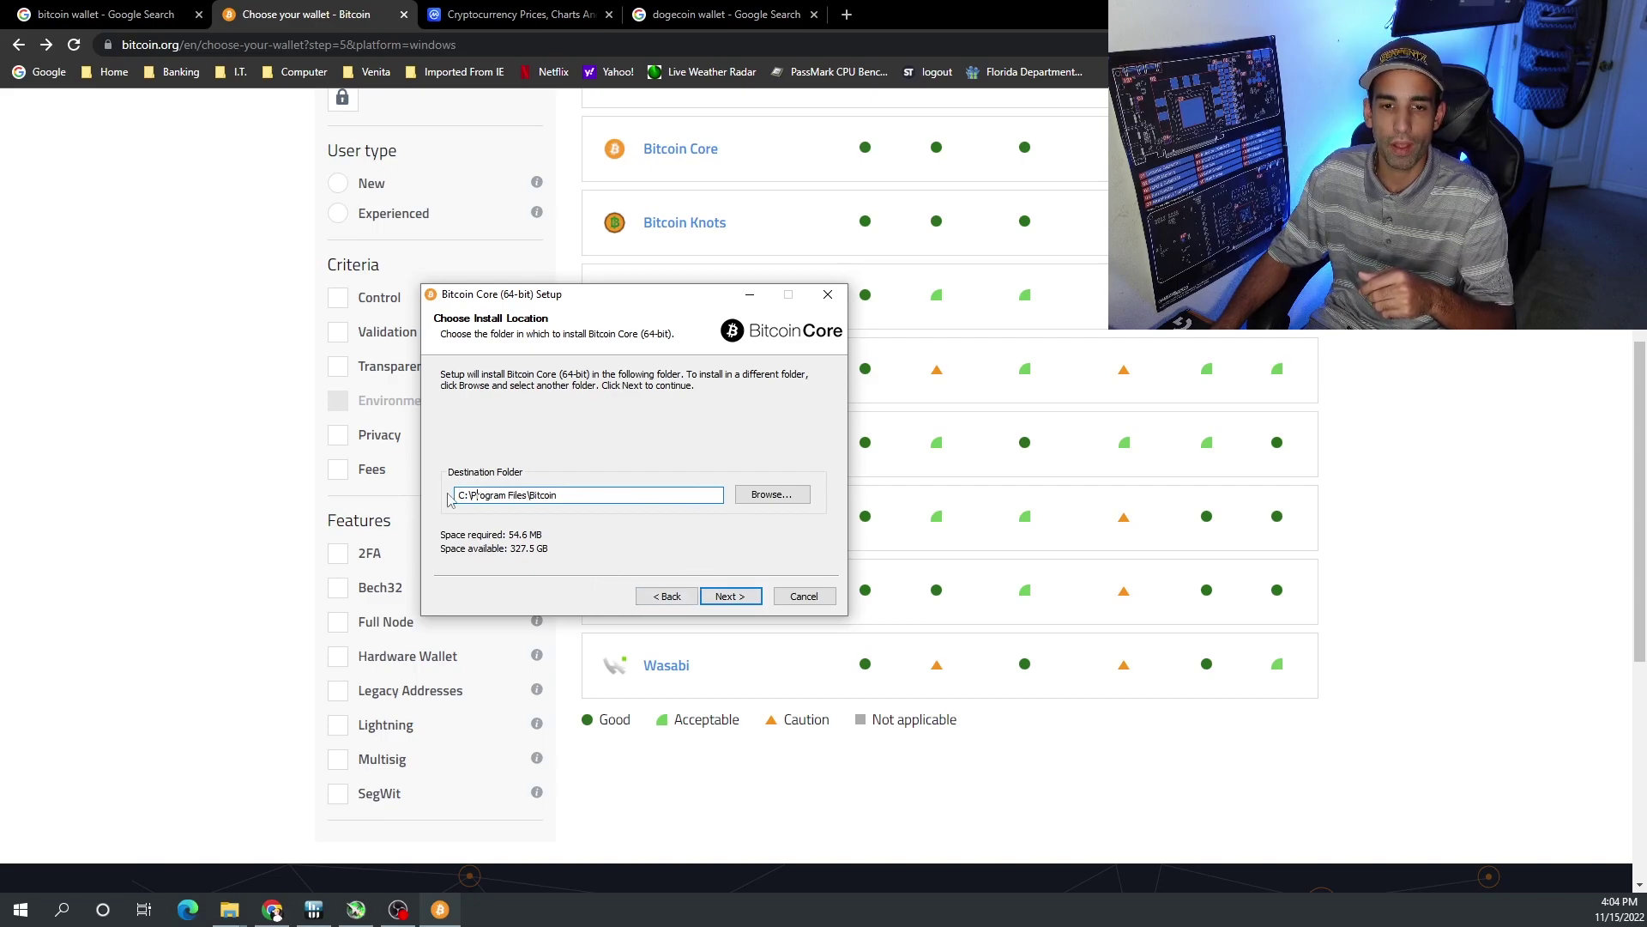
pyautogui.click(730, 596)
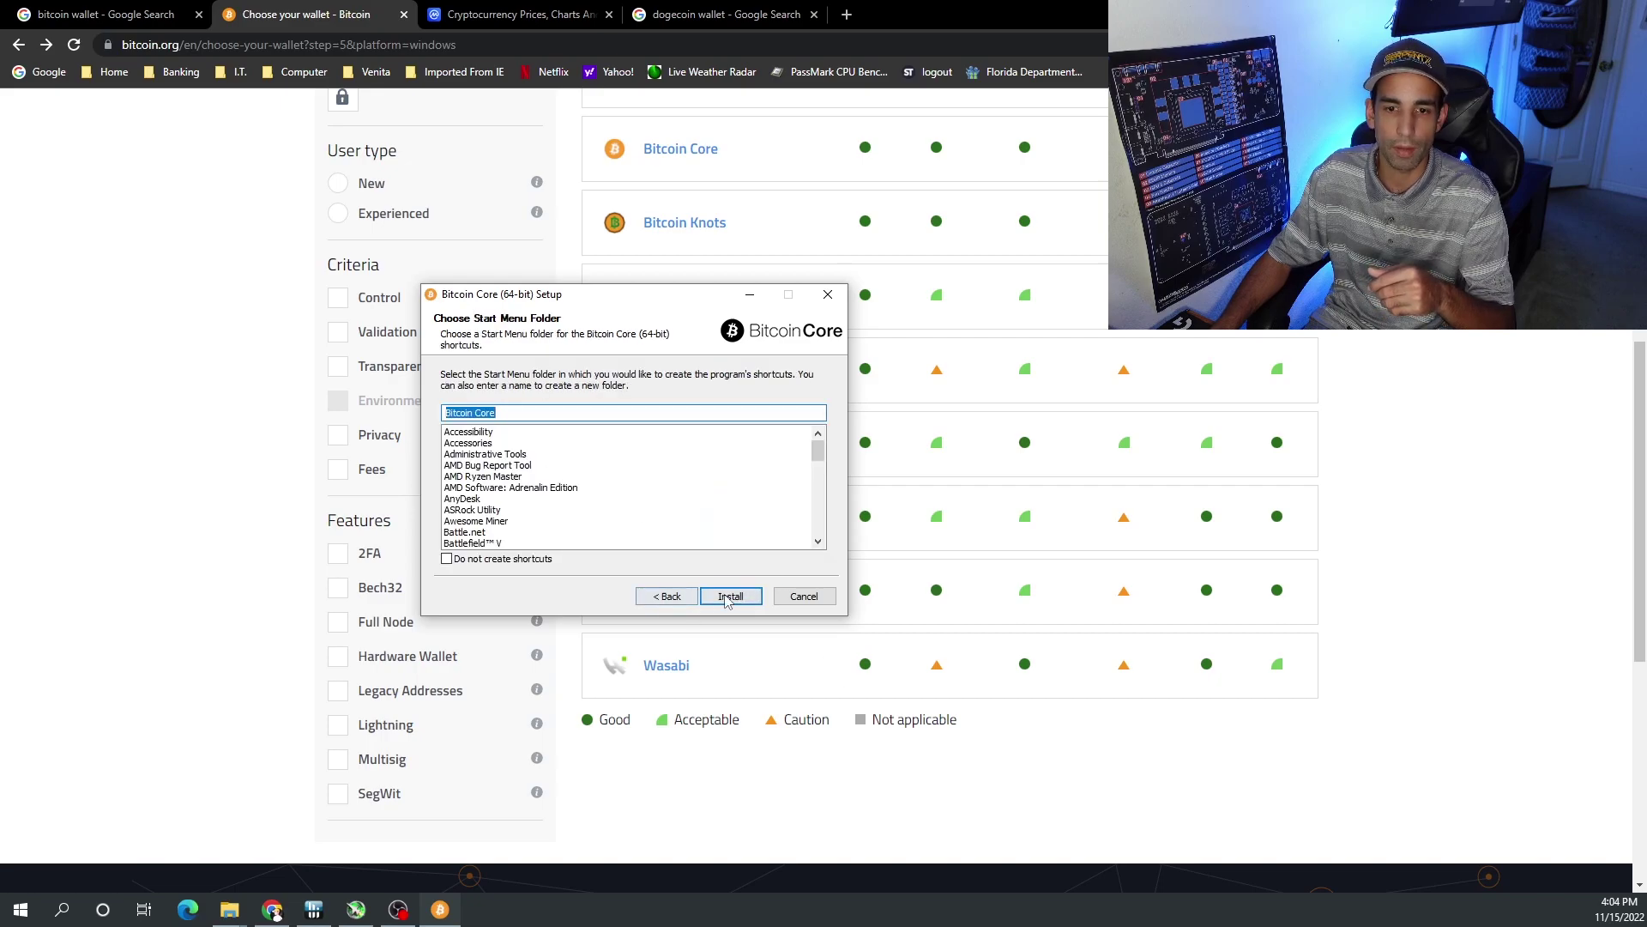
pyautogui.click(730, 596)
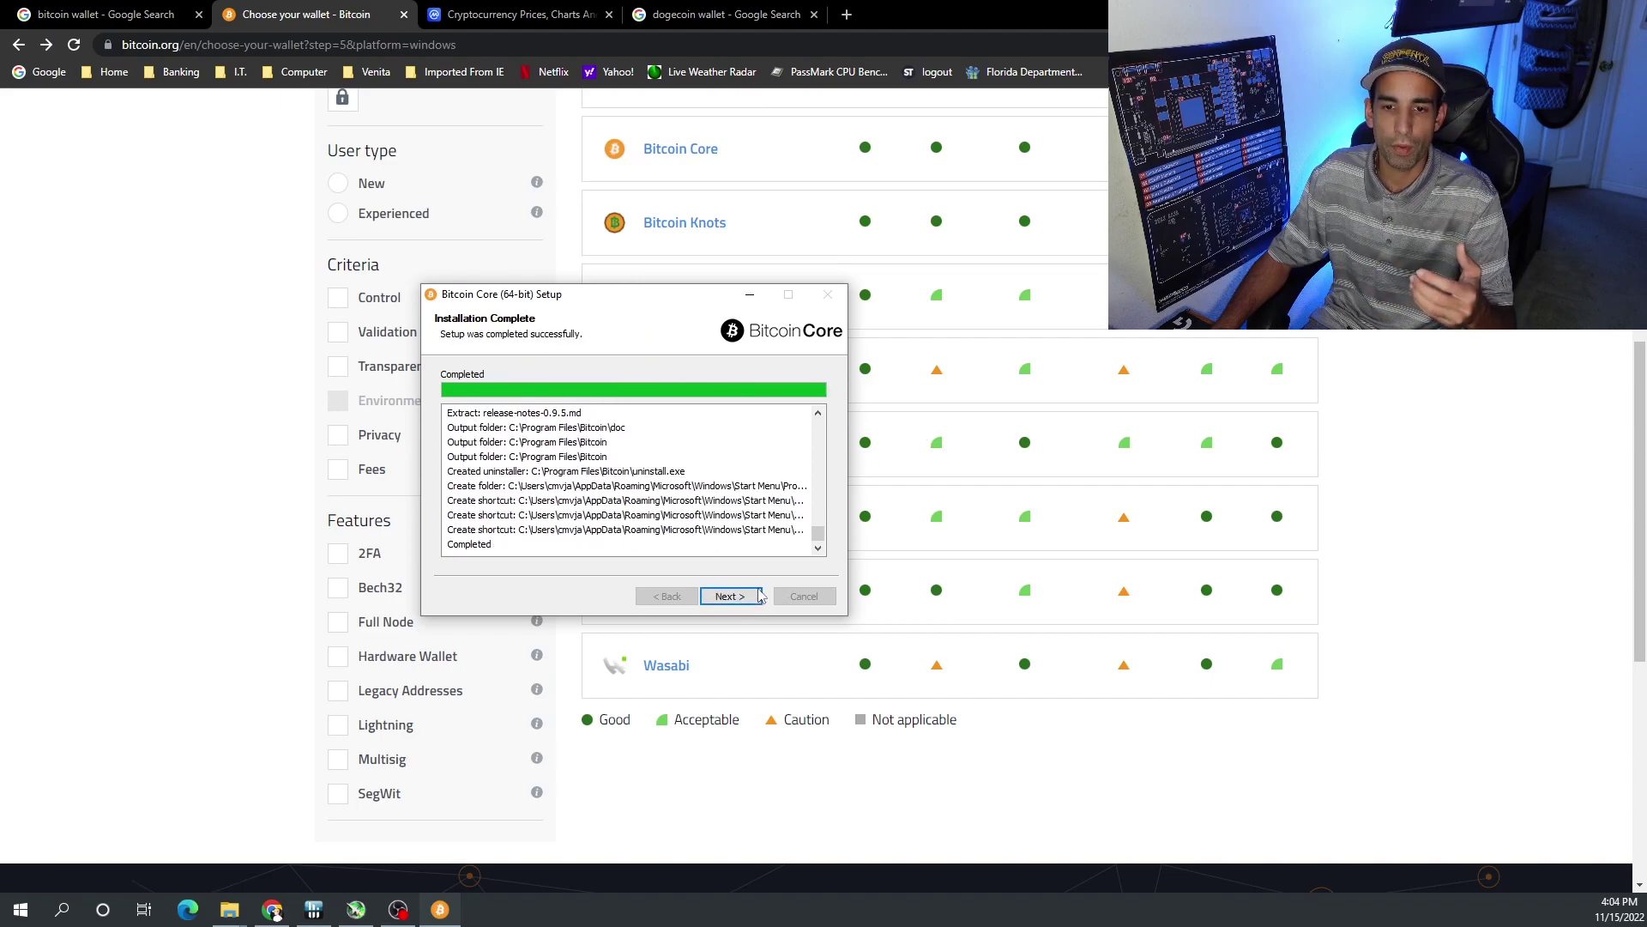
pyautogui.click(742, 598)
pyautogui.click(729, 593)
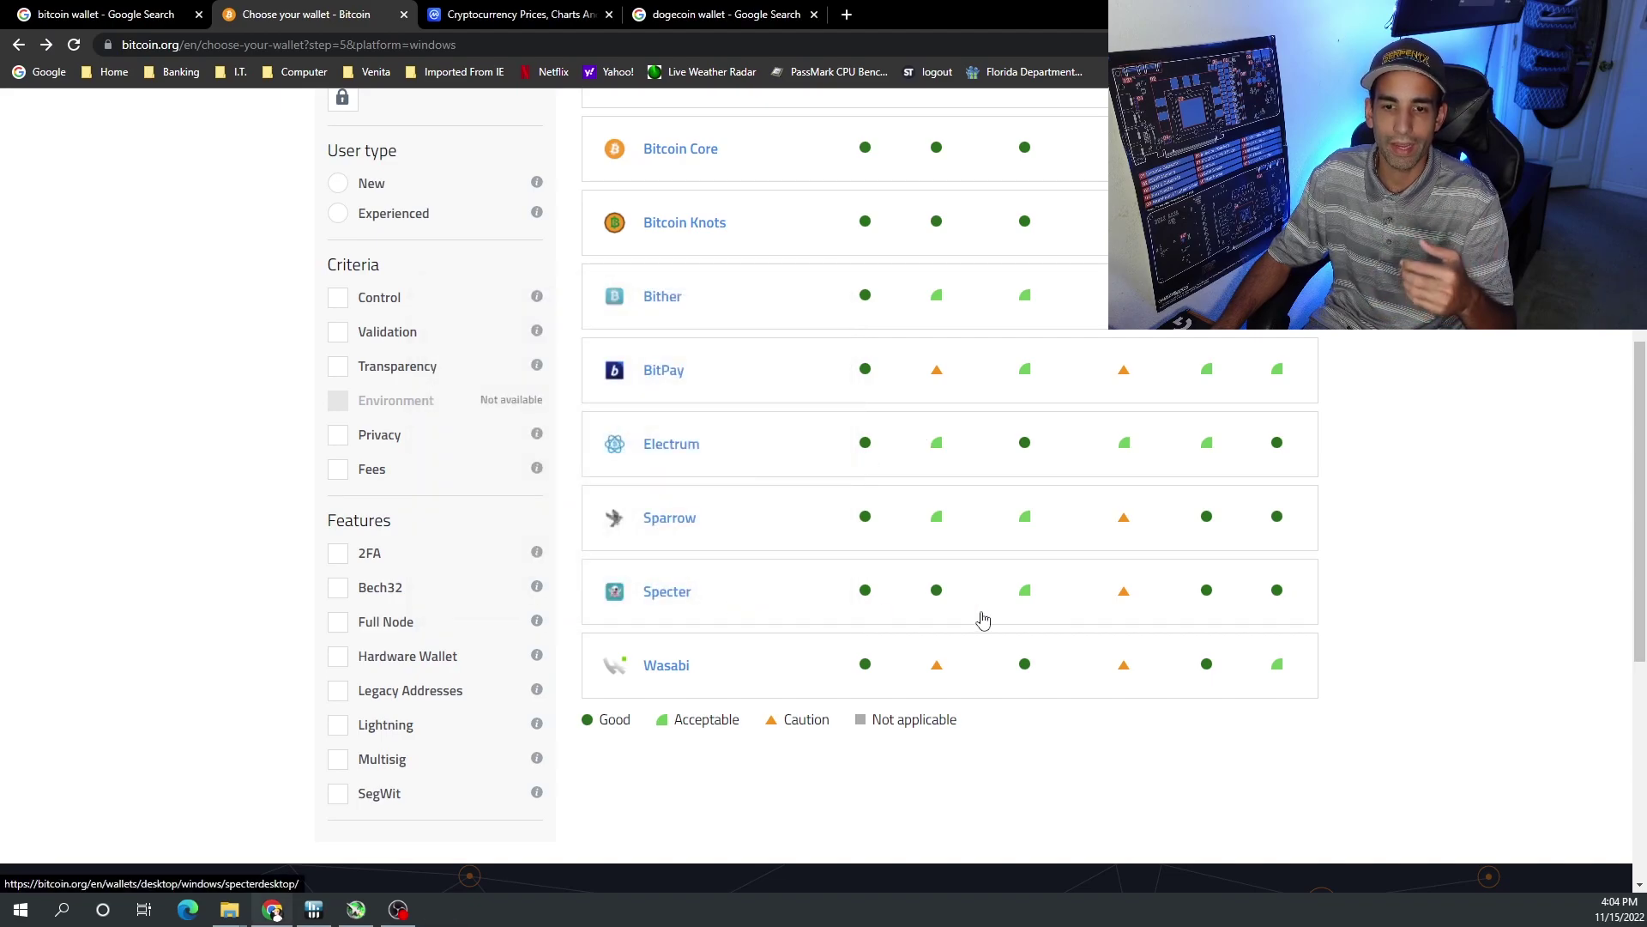
pyautogui.moveTo(1040, 228); pyautogui.dragTo(666, 263)
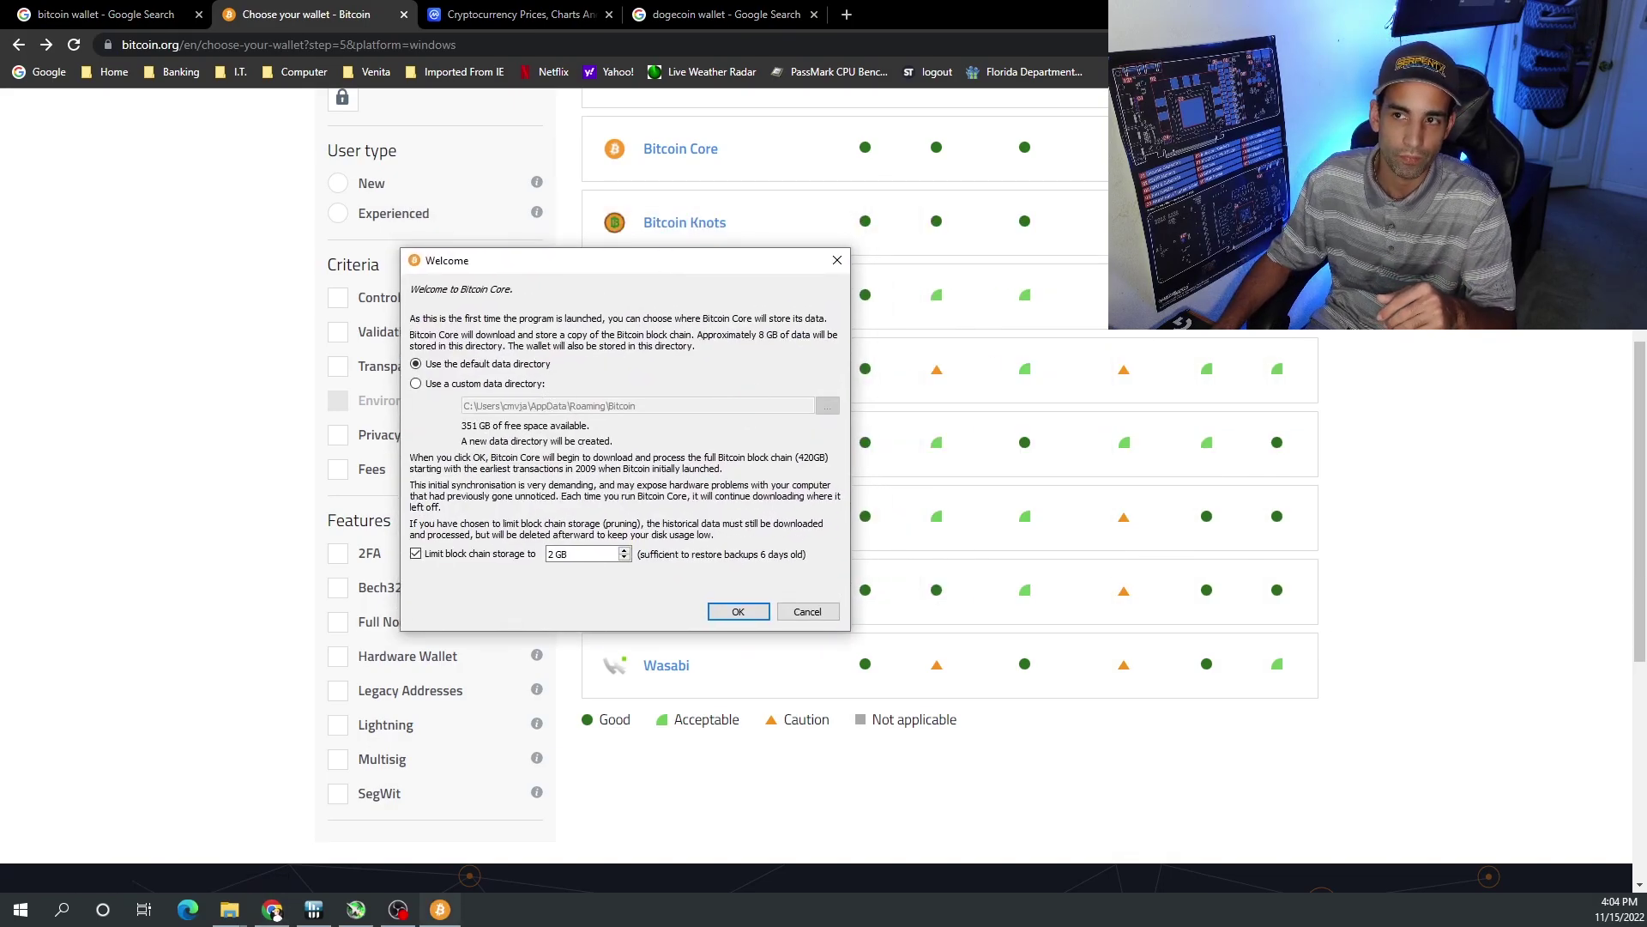
# - Choose a custom data directory and change its drive letter from C to D, leaving pruning off
pyautogui.press('super+Home')
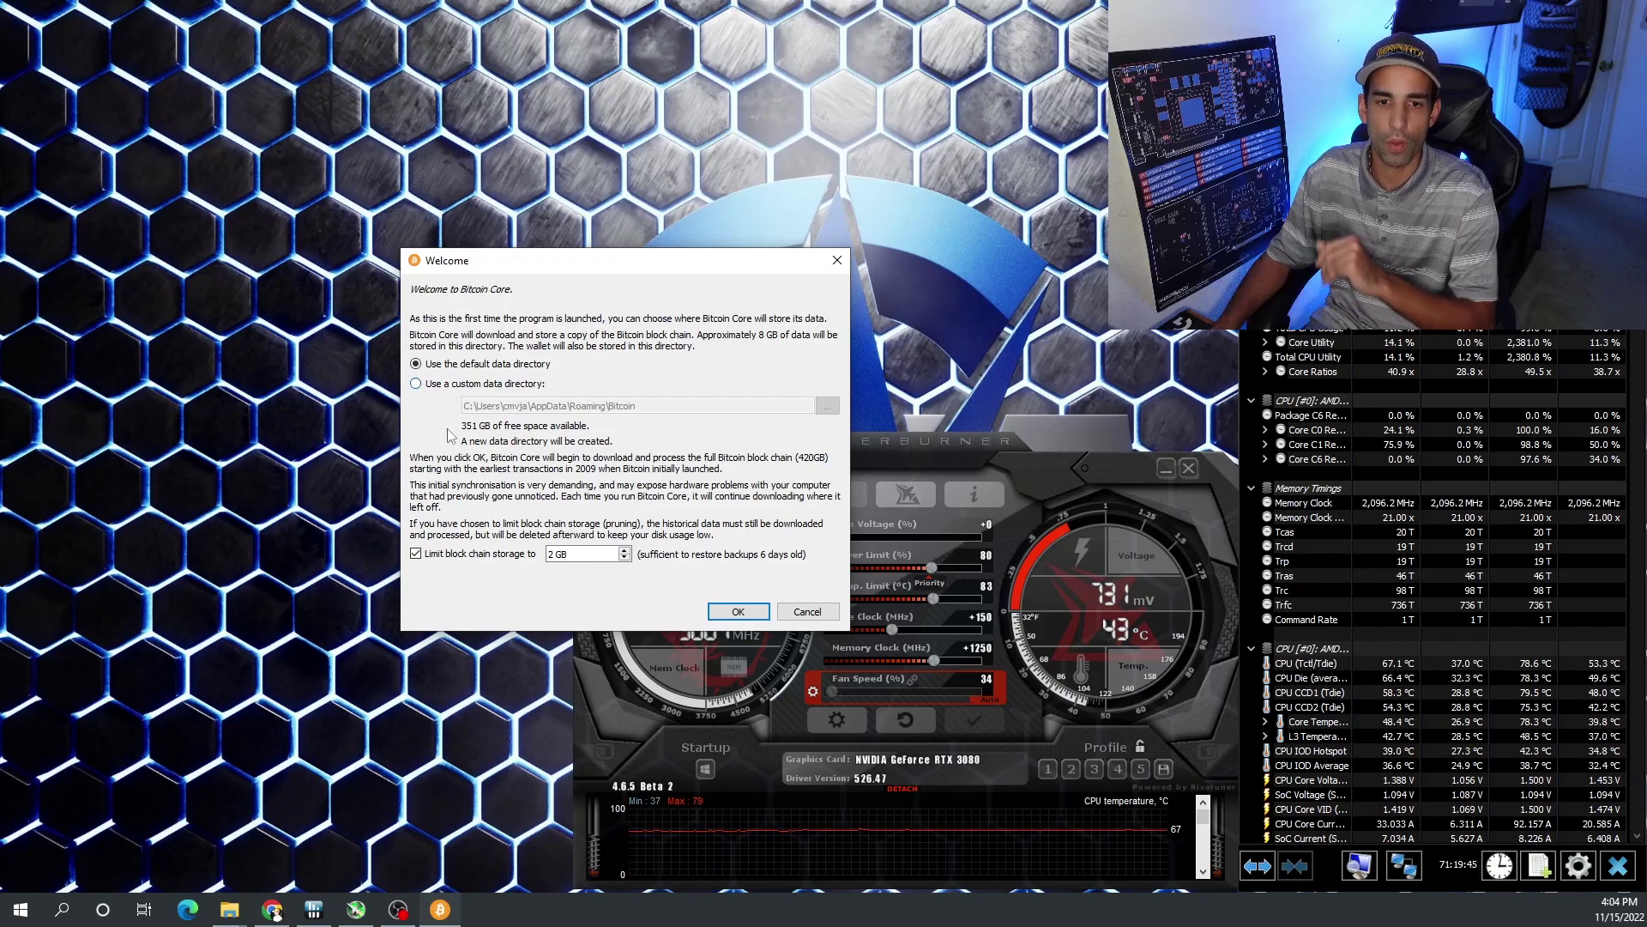
pyautogui.click(415, 385)
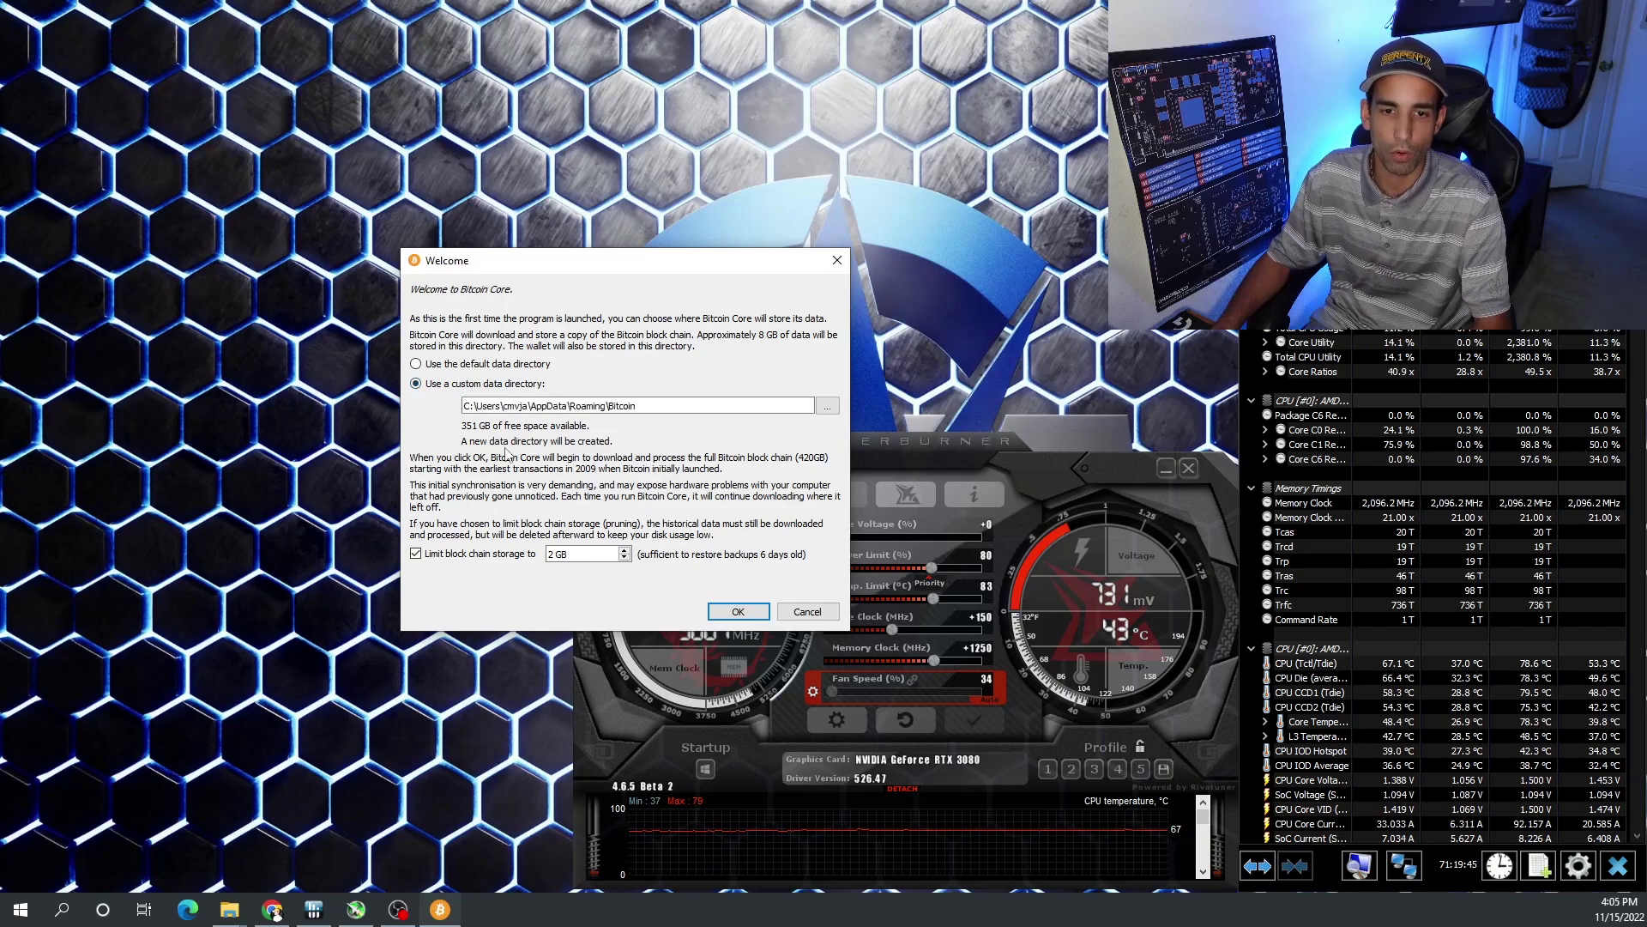
pyautogui.click(470, 406)
pyautogui.press('BackSpace')
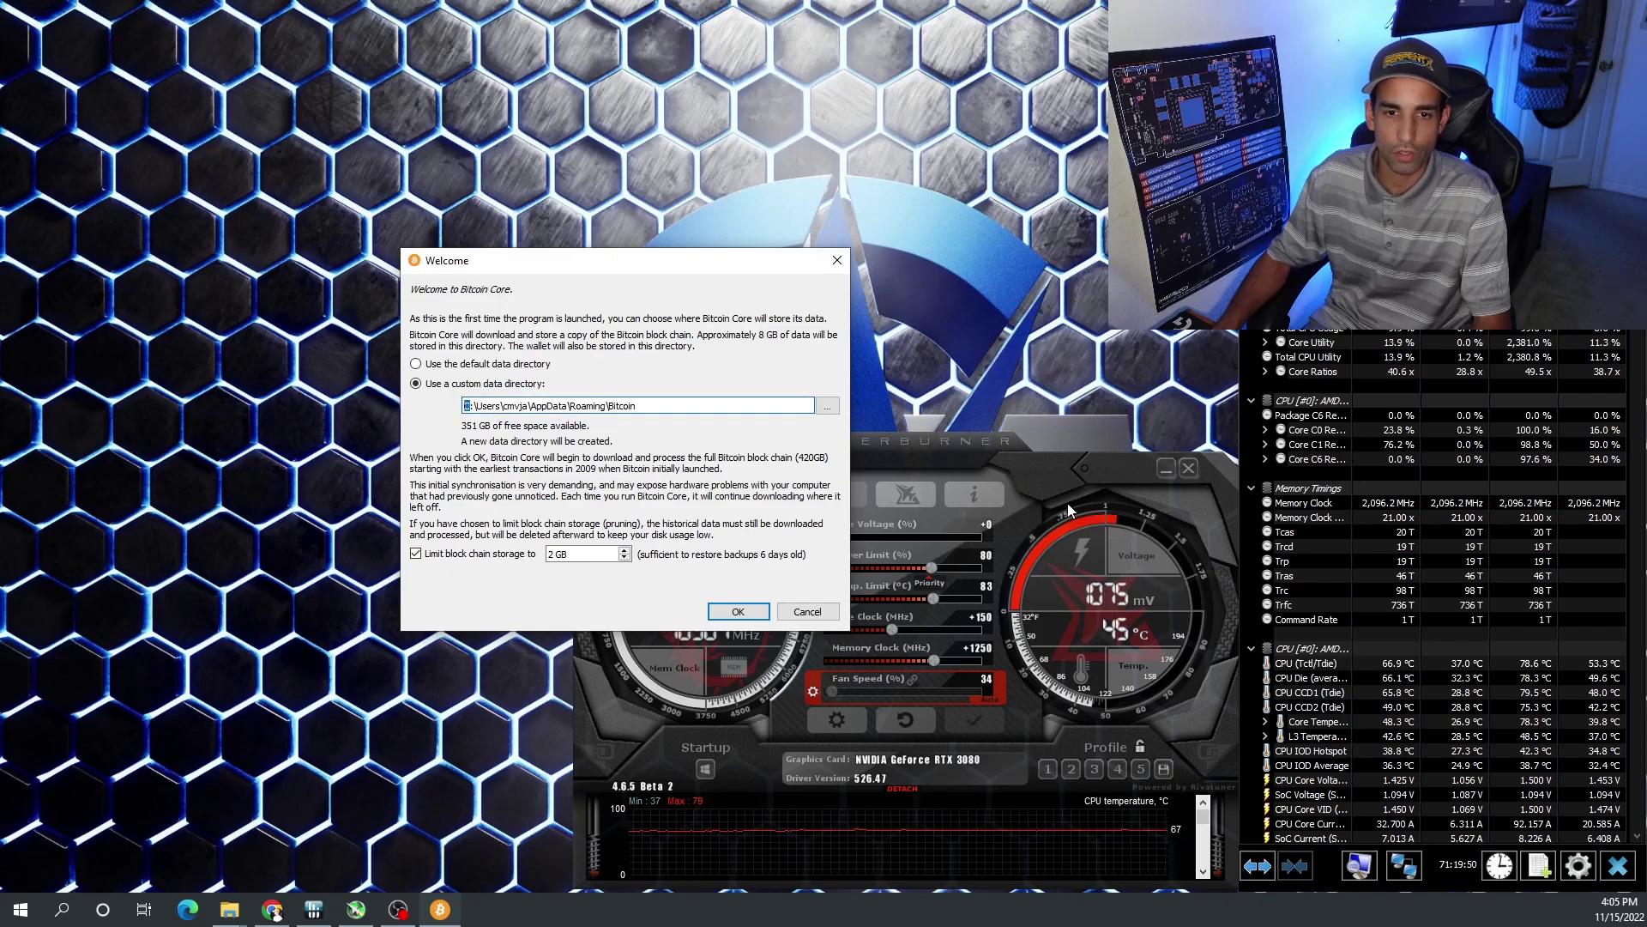
pyautogui.write('D')
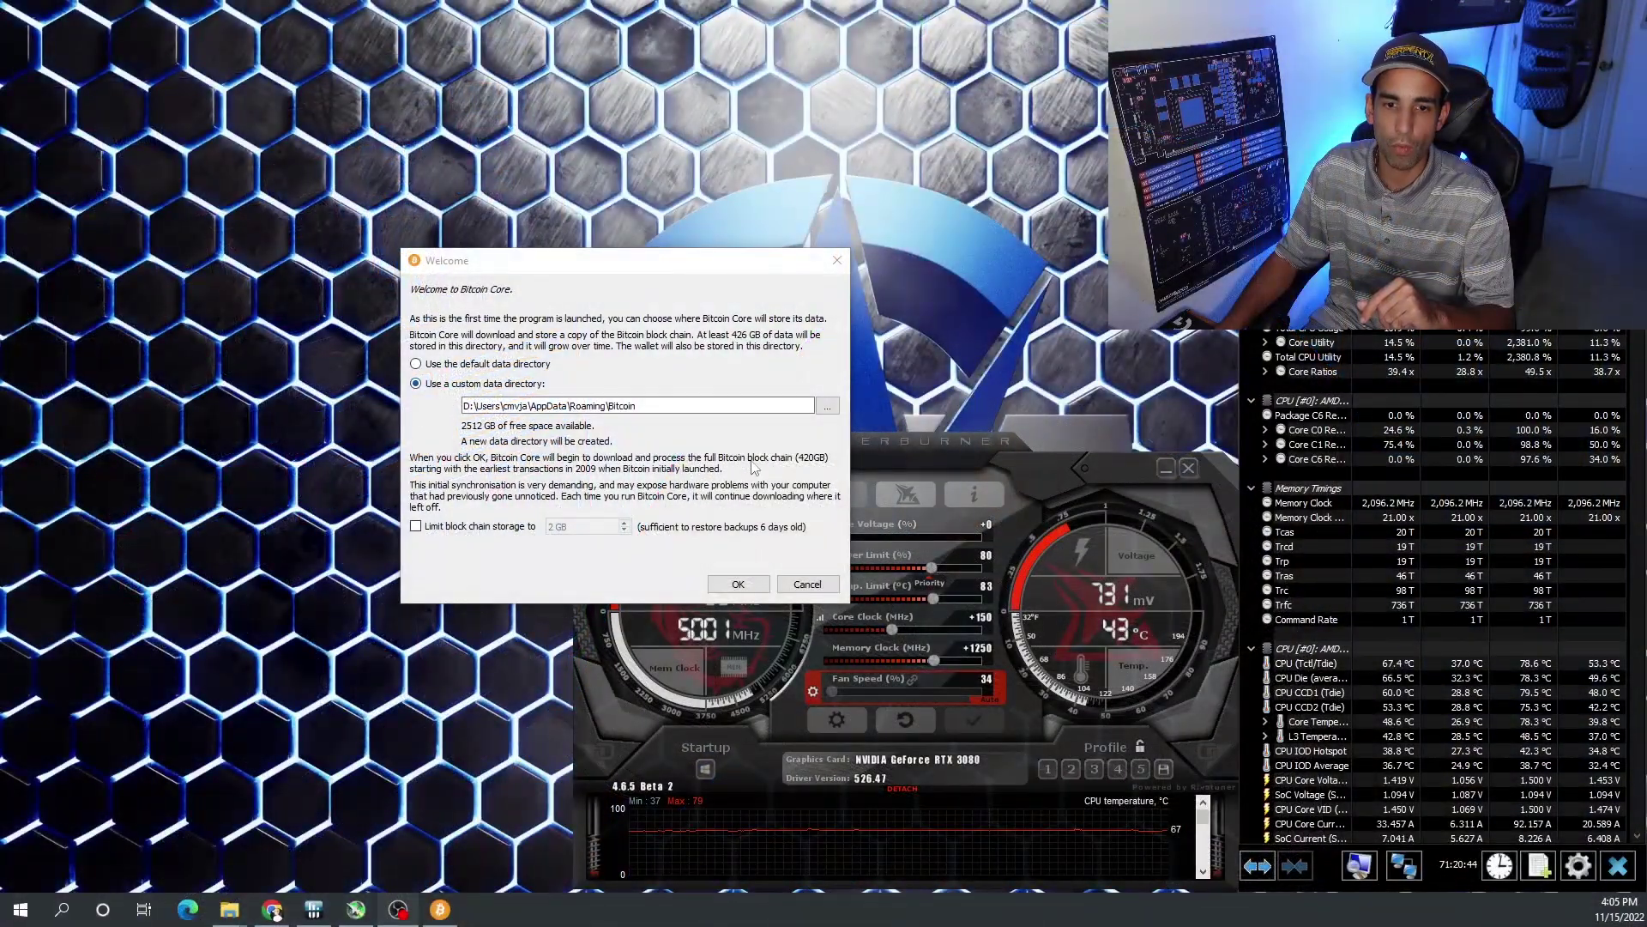
# - Accept the D: data directory, enlarge the main window, and hide the sync progress overlay
pyautogui.click(738, 585)
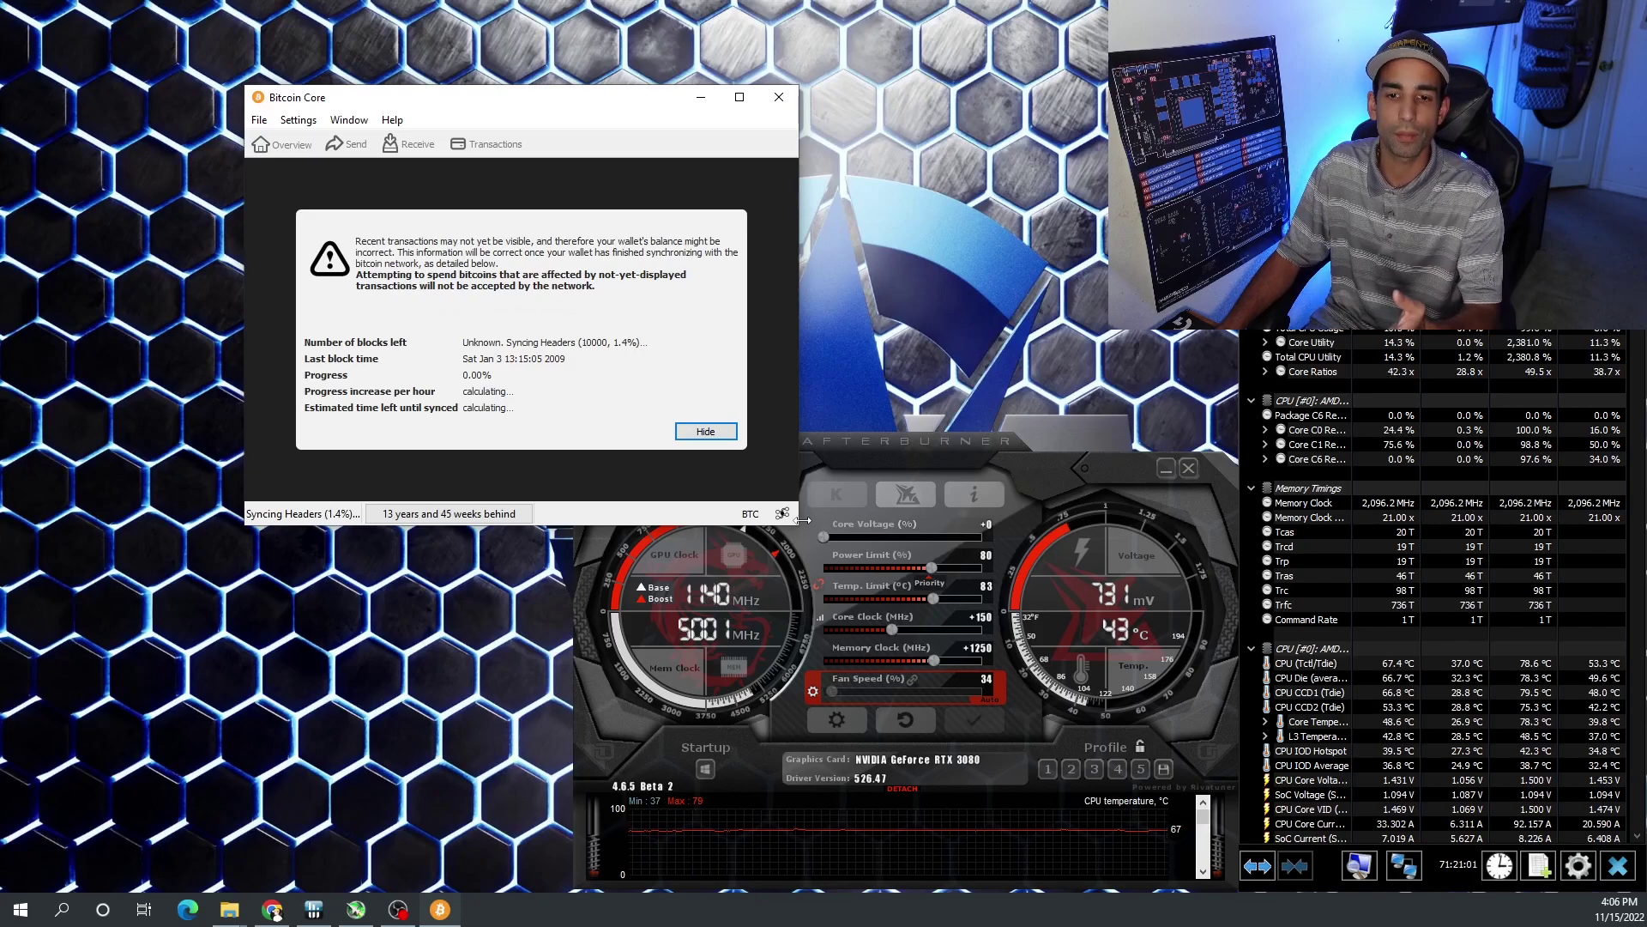
pyautogui.moveTo(798, 523); pyautogui.dragTo(1155, 624)
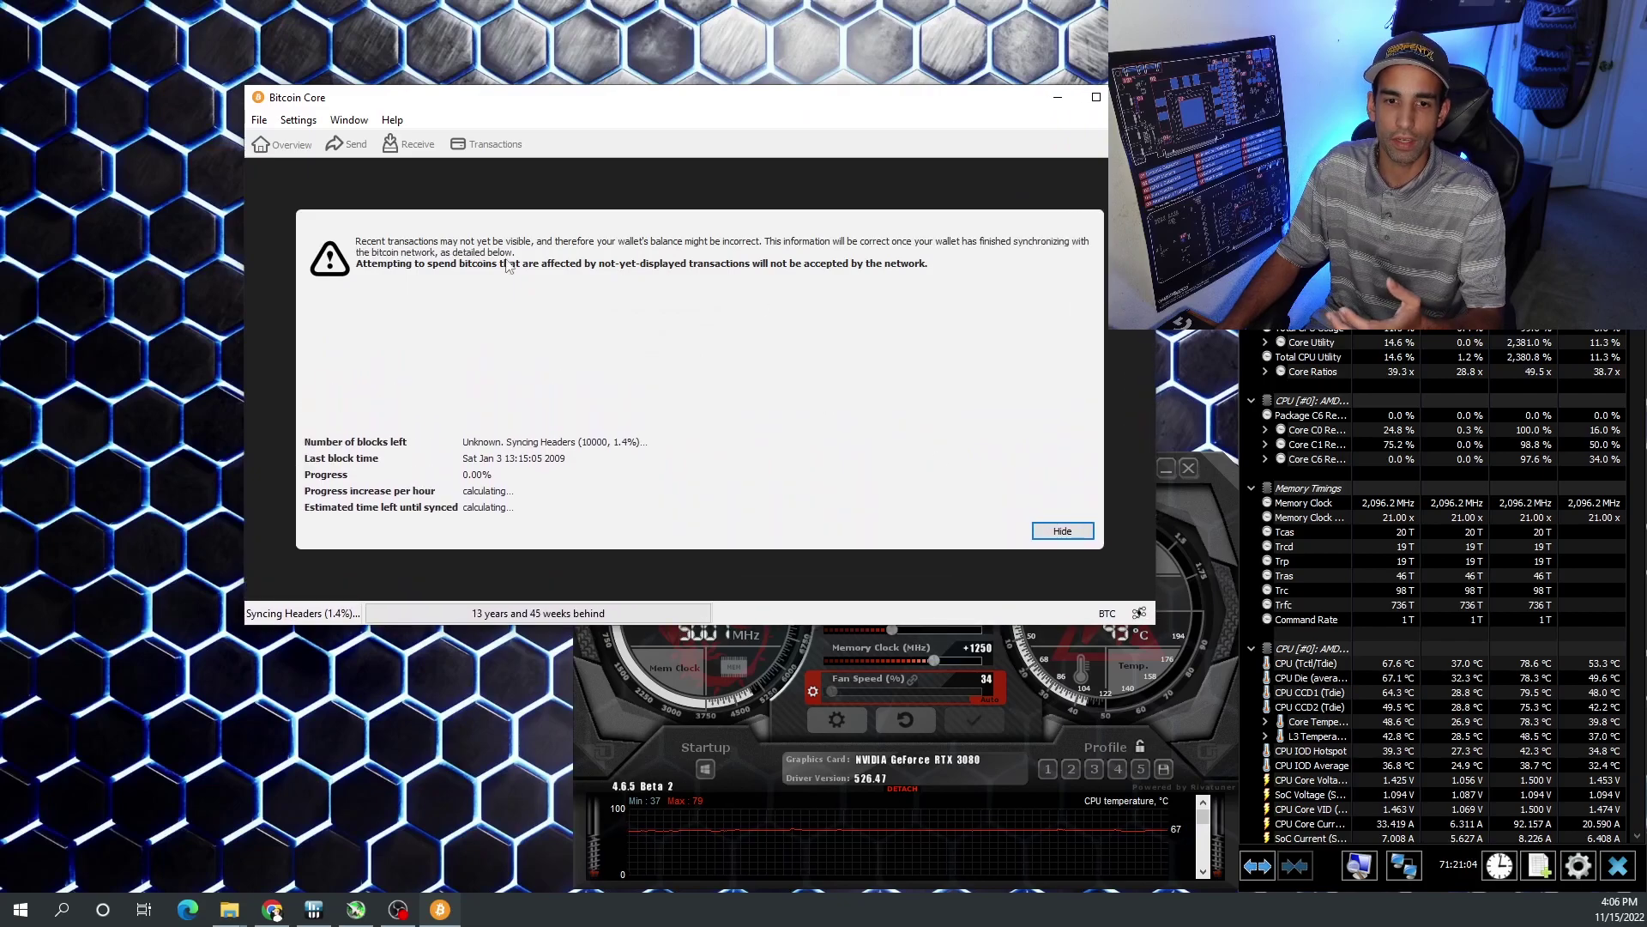
pyautogui.click(1066, 532)
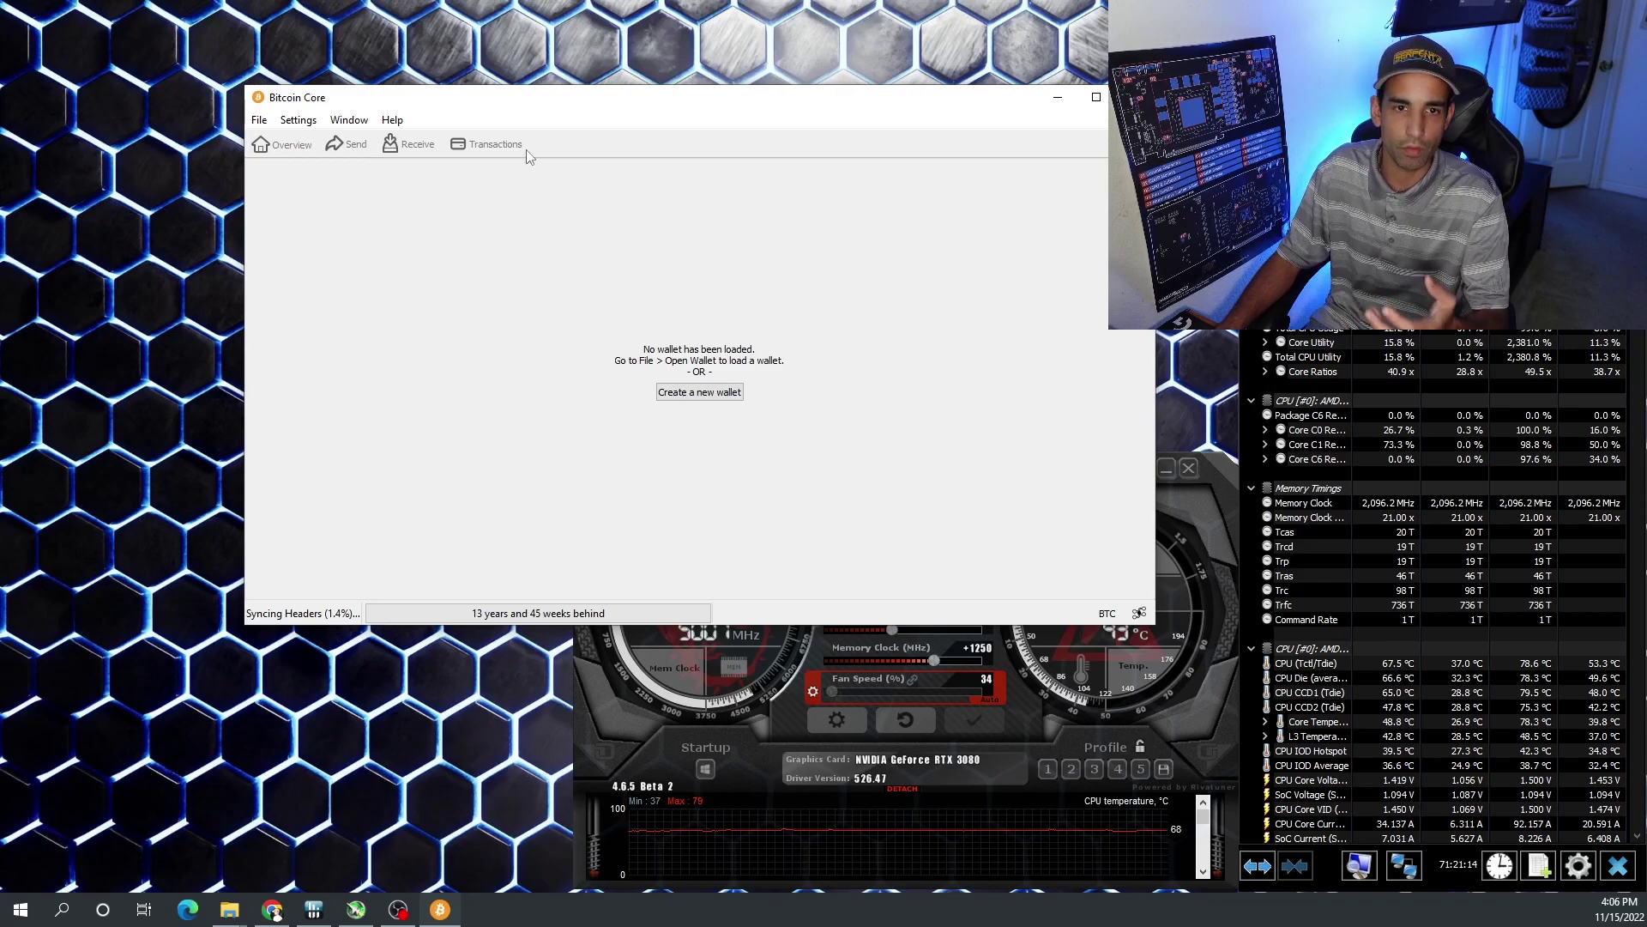
# - Open Settings > Options and review the Display tab, keeping the default language and BTC unit
pyautogui.click(348, 120)
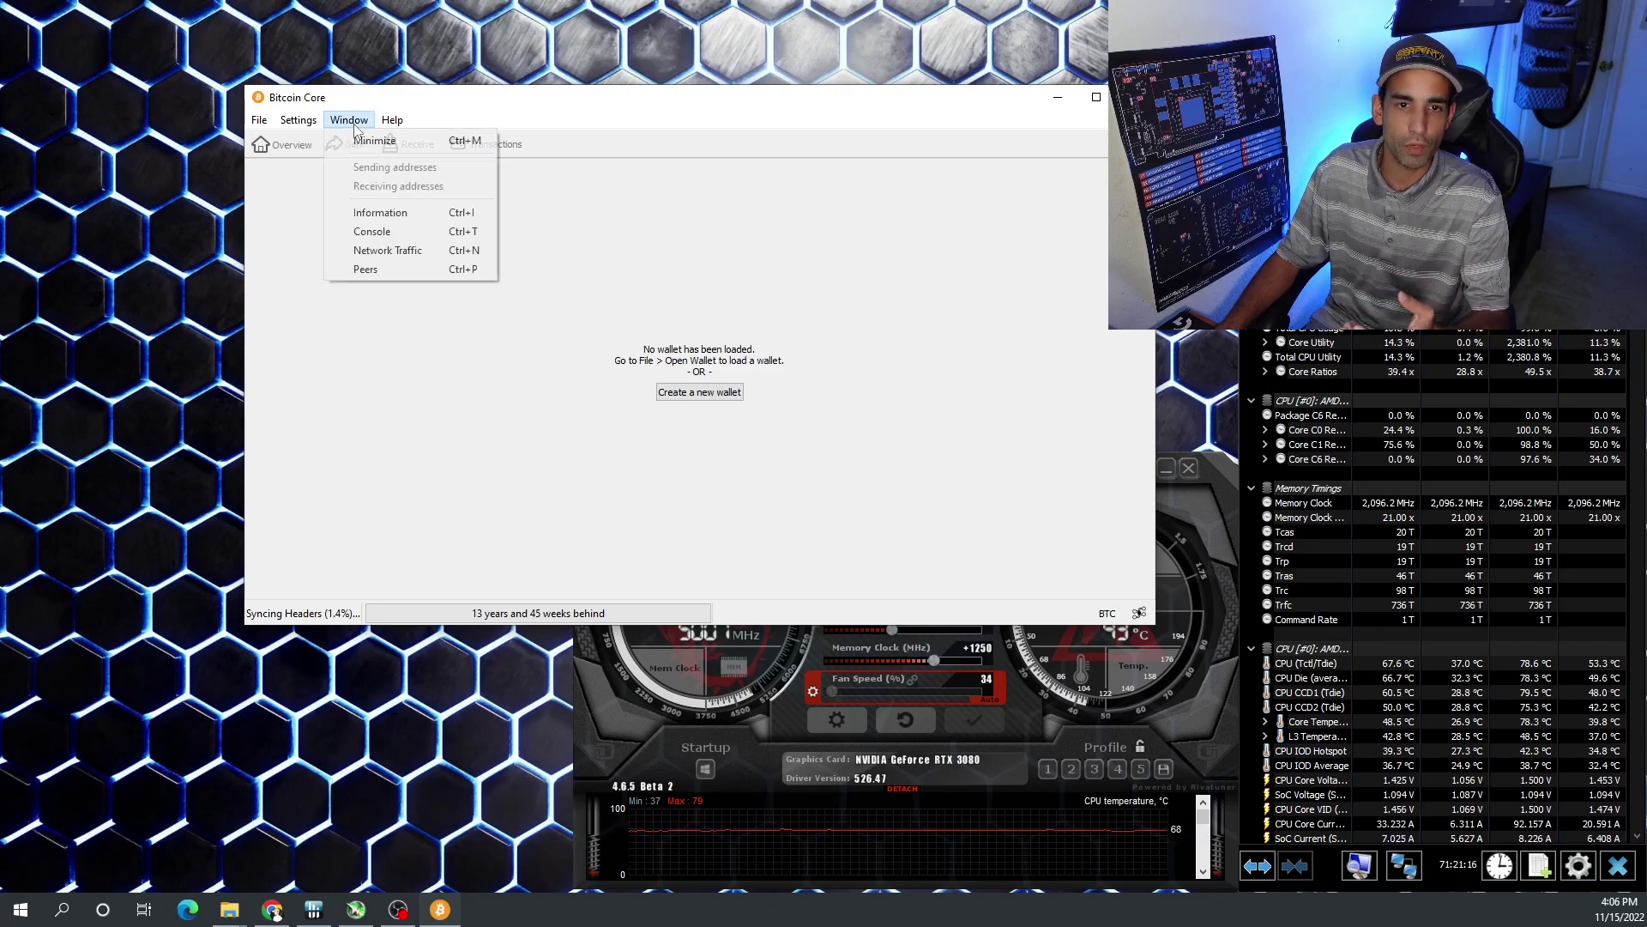
pyautogui.moveTo(297, 126)
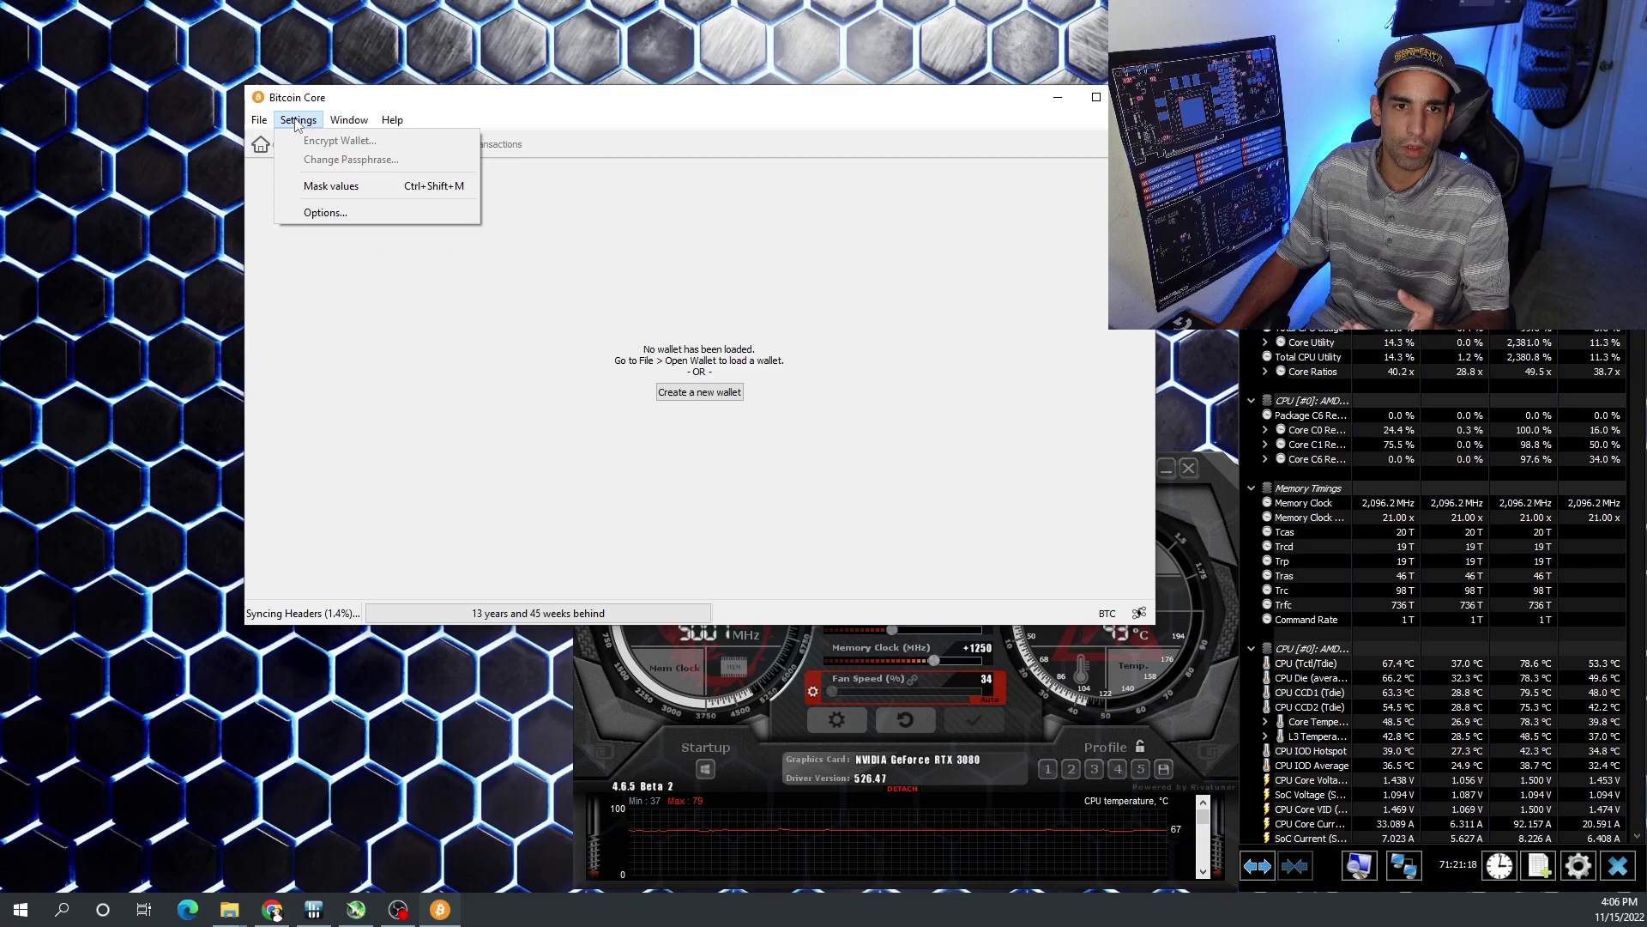
pyautogui.click(330, 213)
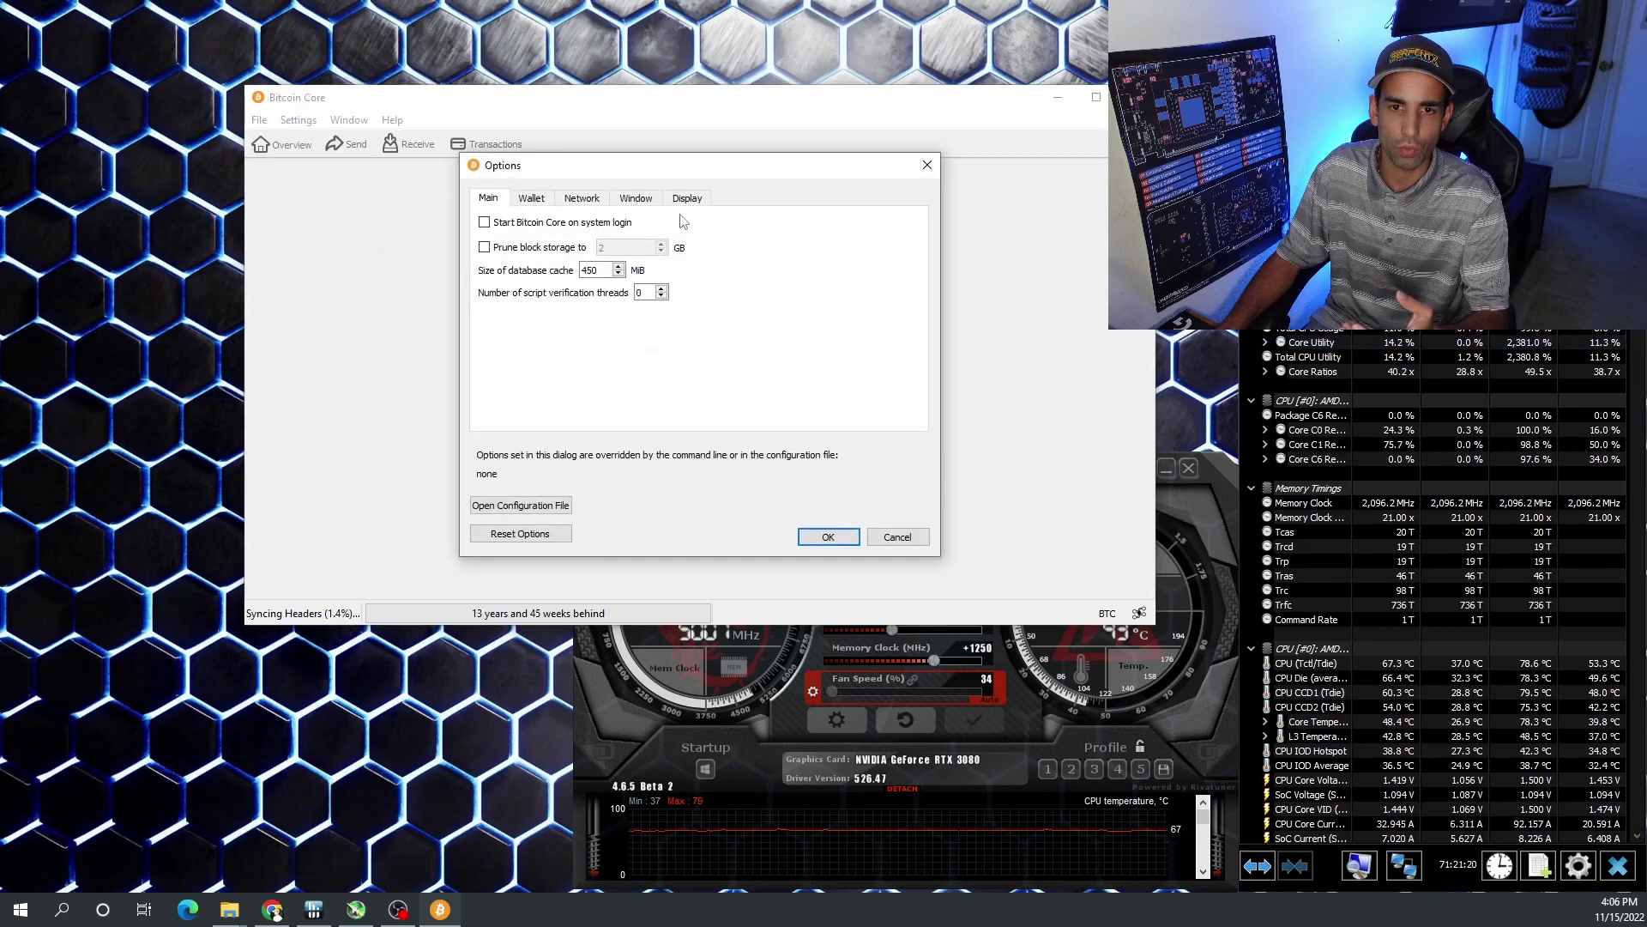
pyautogui.click(705, 199)
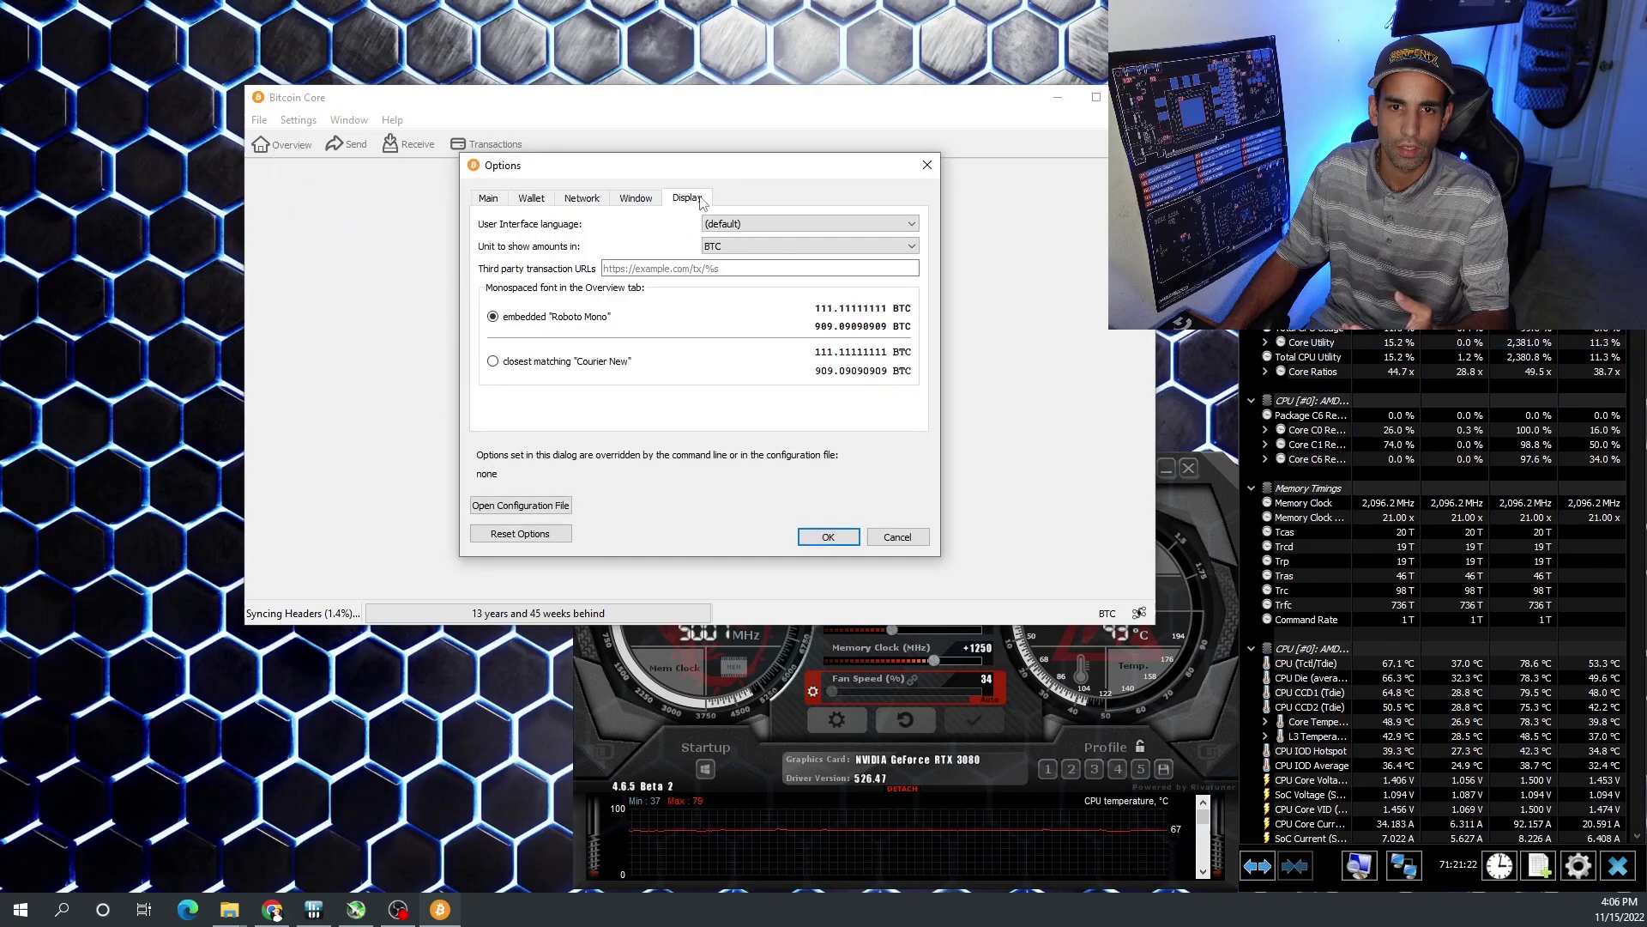
pyautogui.click(794, 225)
pyautogui.click(793, 224)
pyautogui.click(763, 246)
pyautogui.click(763, 248)
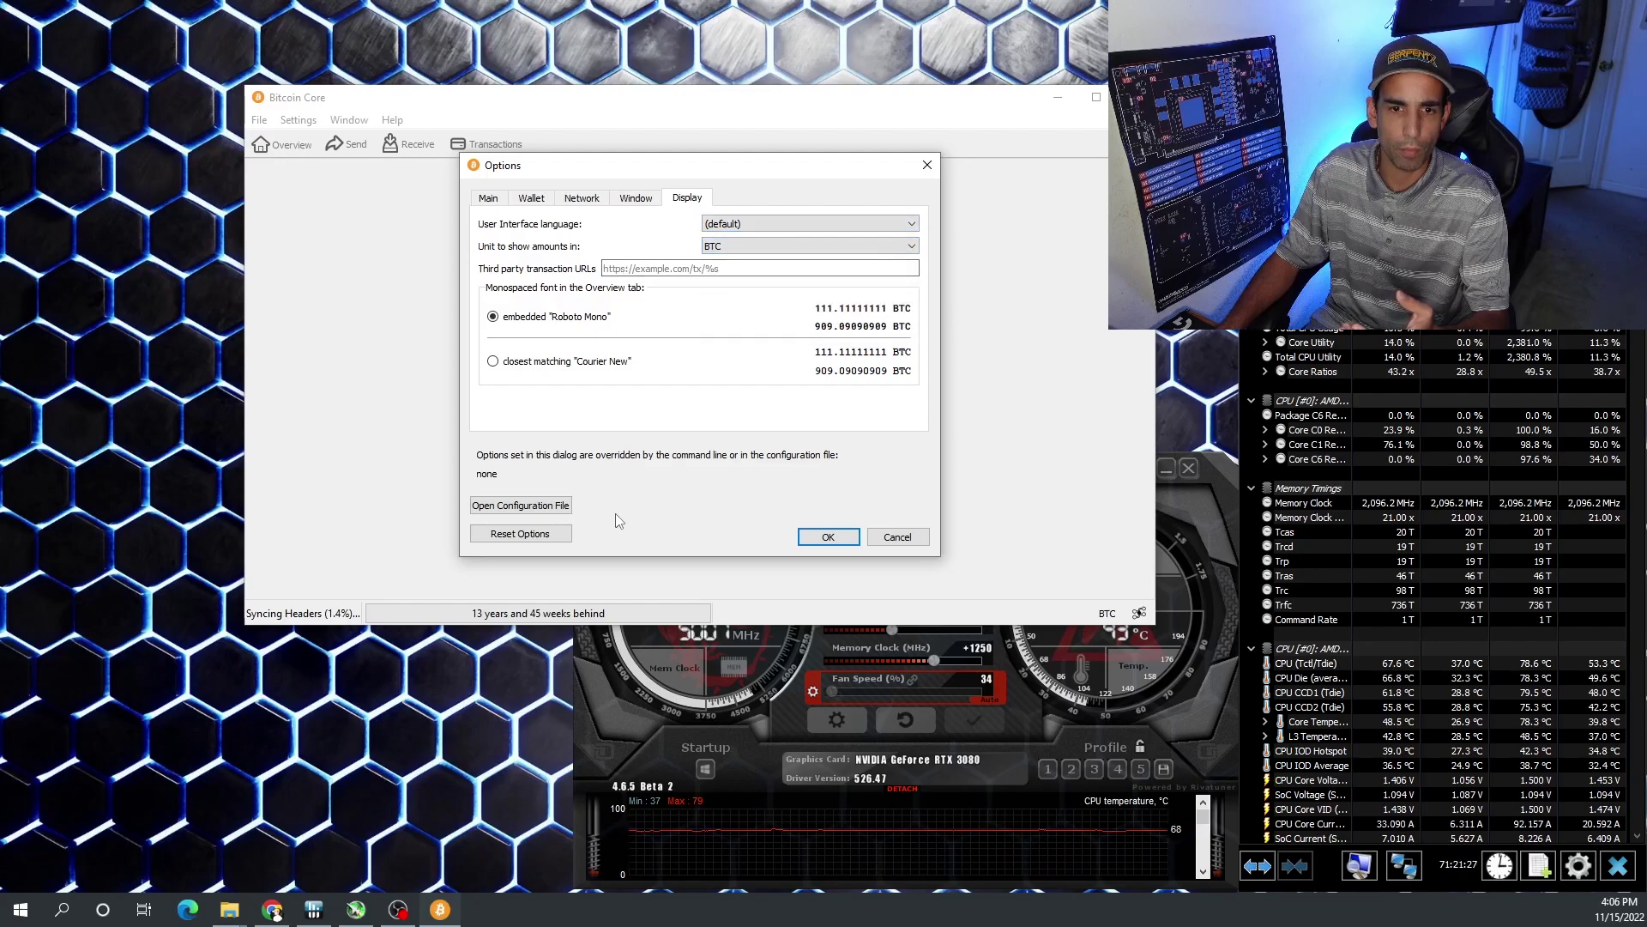
pyautogui.click(730, 252)
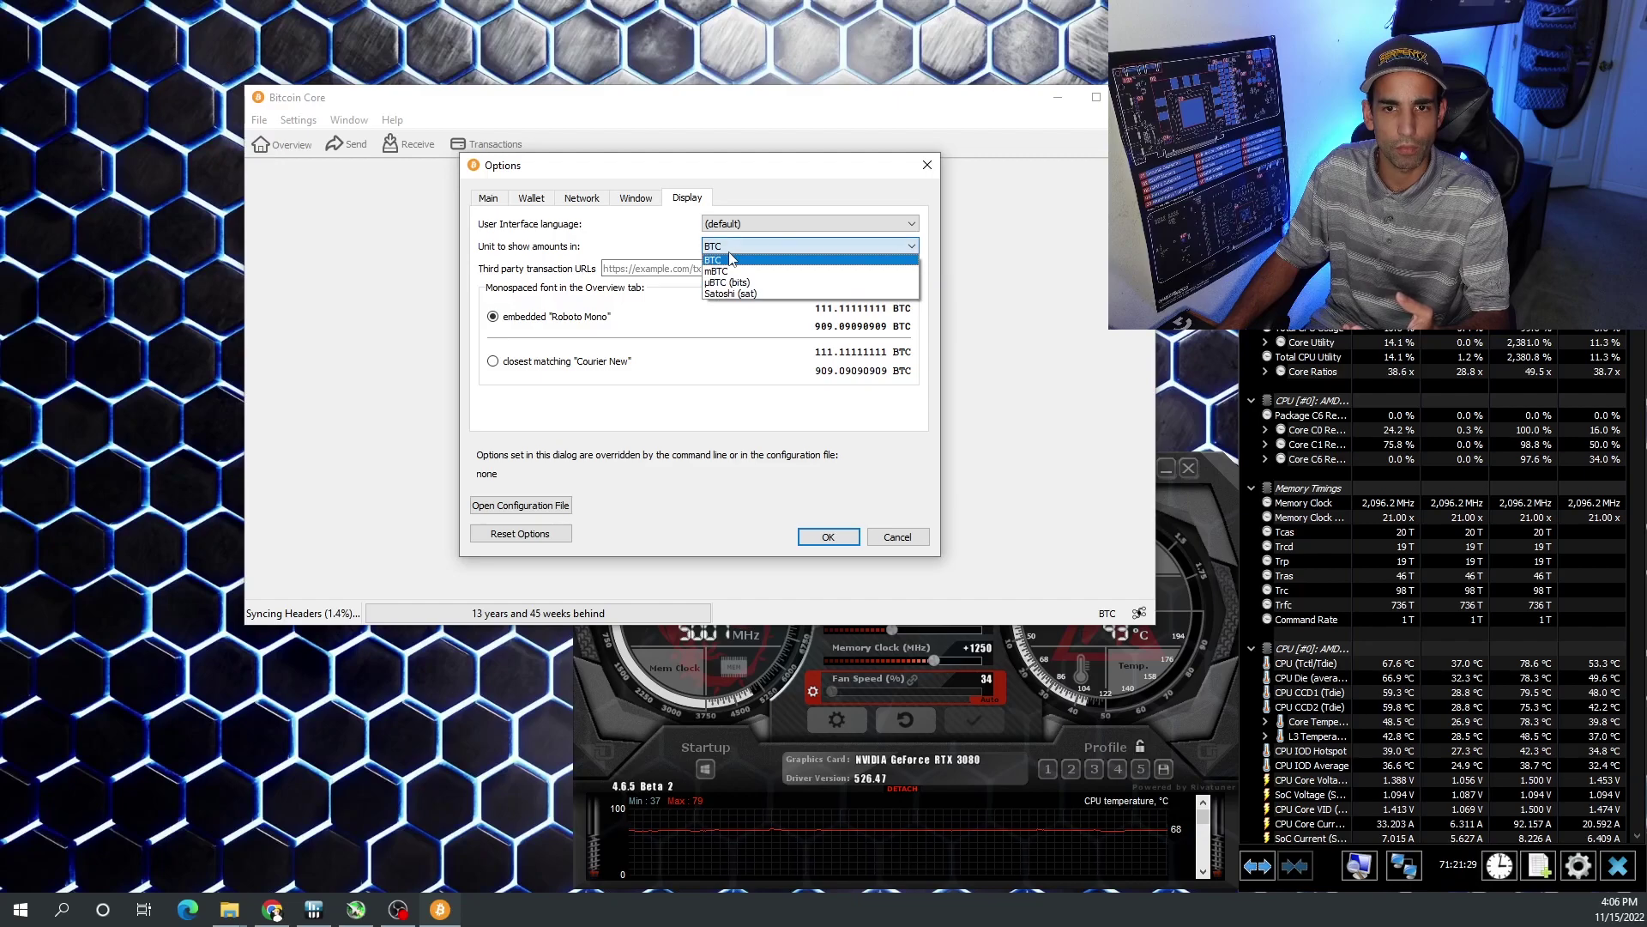
pyautogui.click(730, 254)
# - Browse the Window, Network, Wallet and Main tabs, cancel the options, and choose Create a new wallet
pyautogui.click(636, 198)
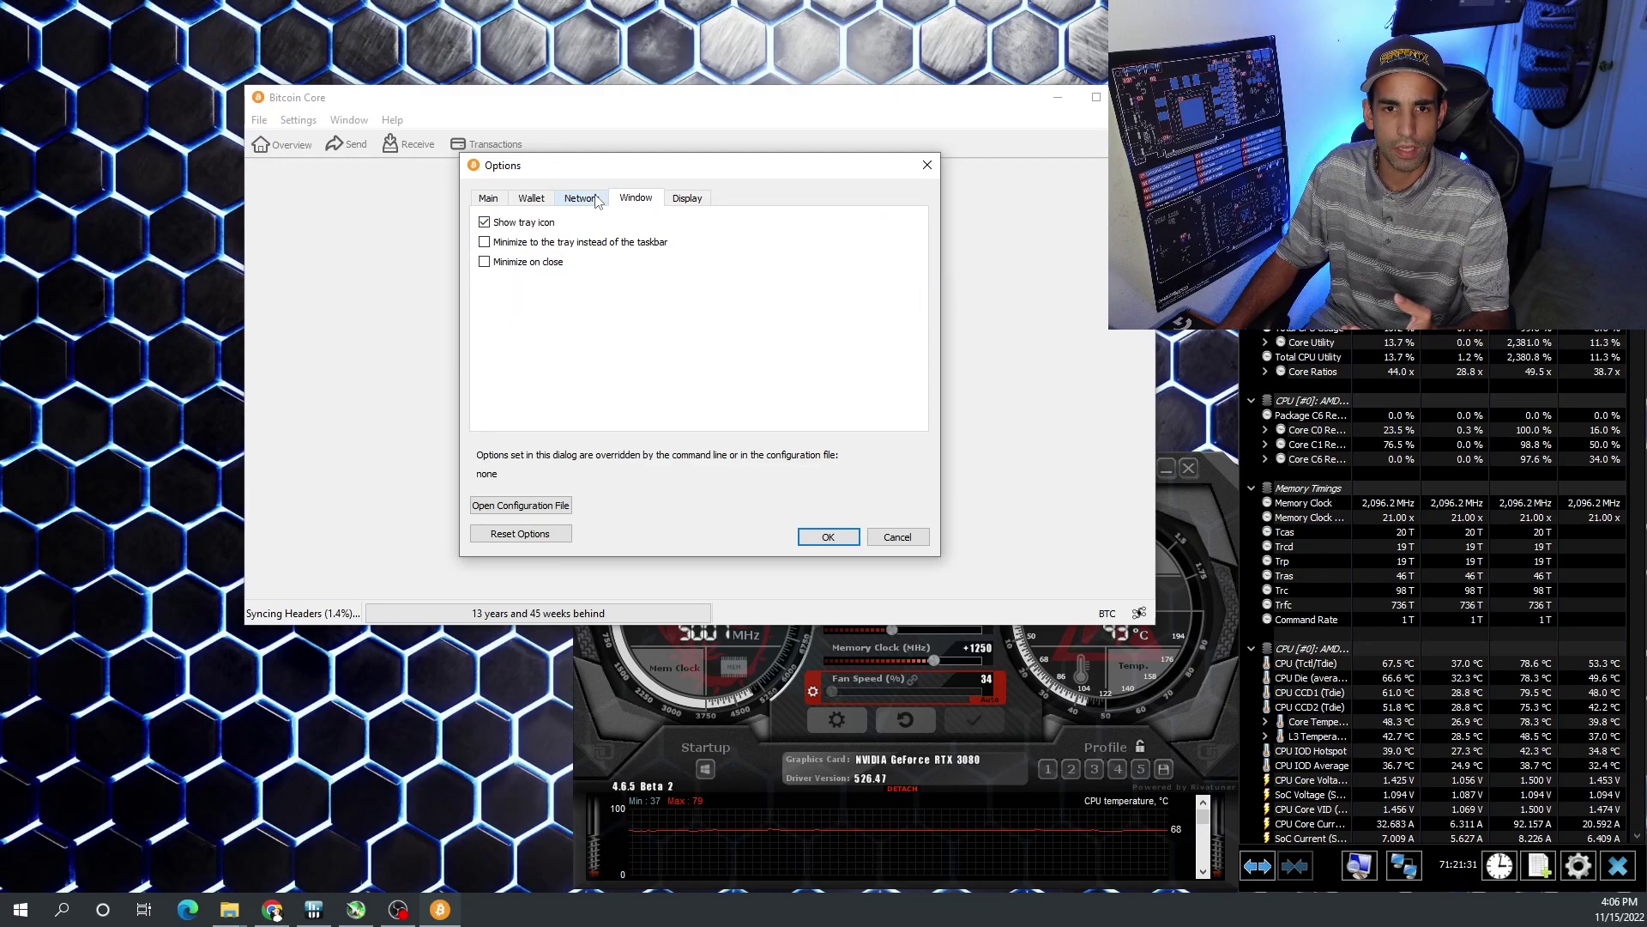
pyautogui.click(596, 199)
pyautogui.click(519, 200)
pyautogui.click(486, 201)
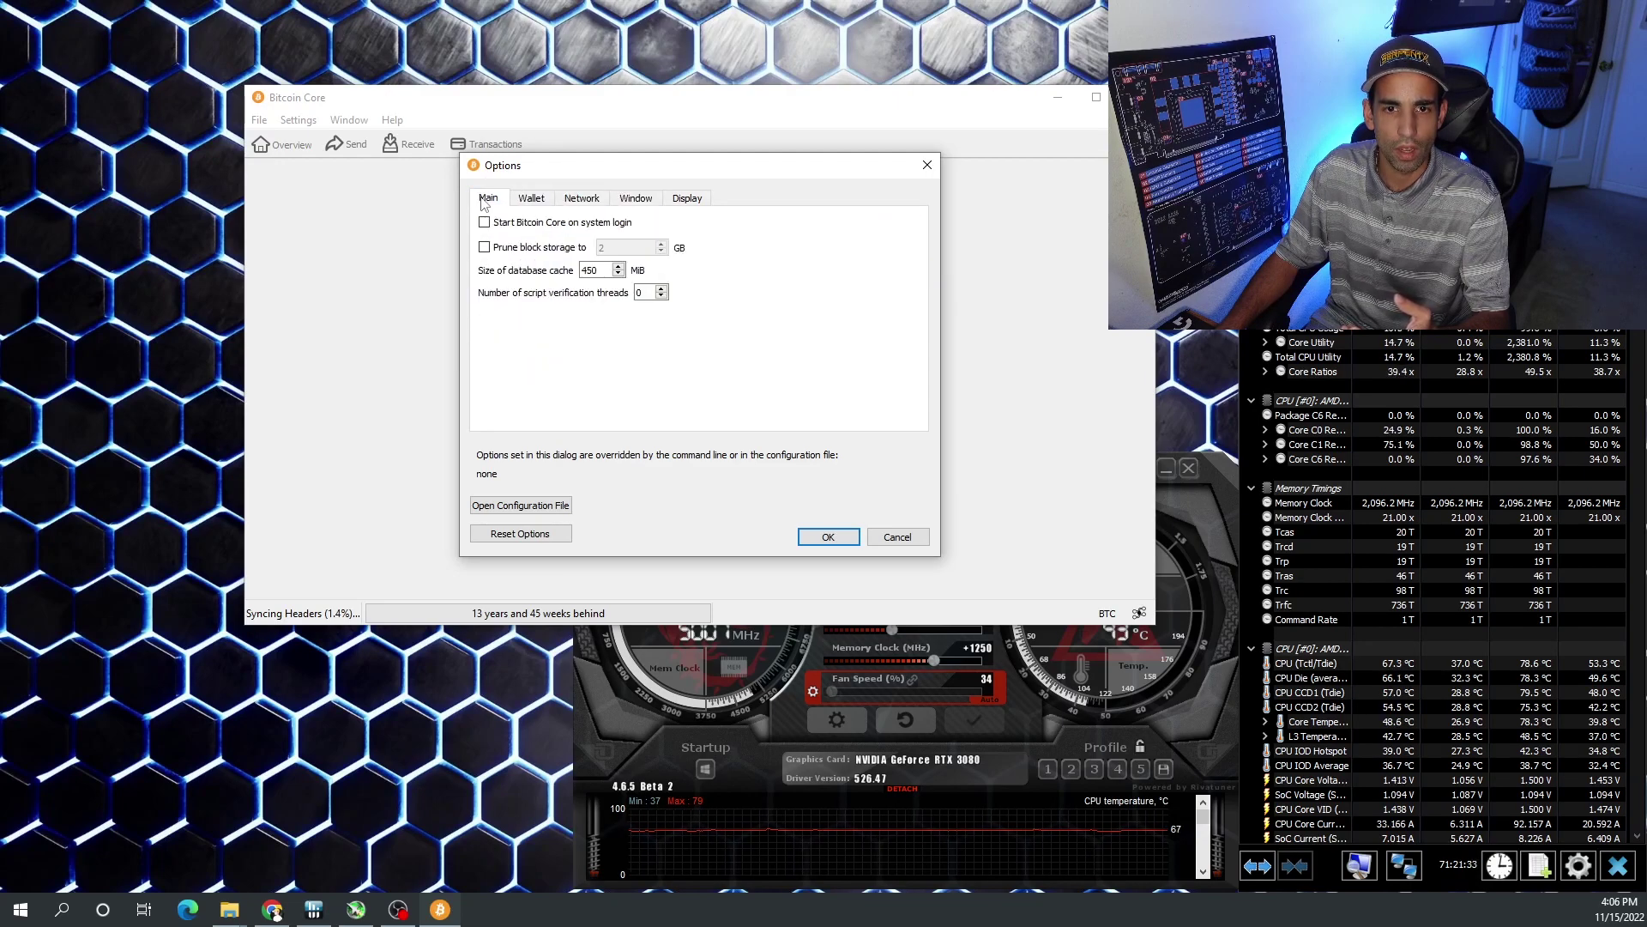
pyautogui.click(532, 203)
pyautogui.click(581, 201)
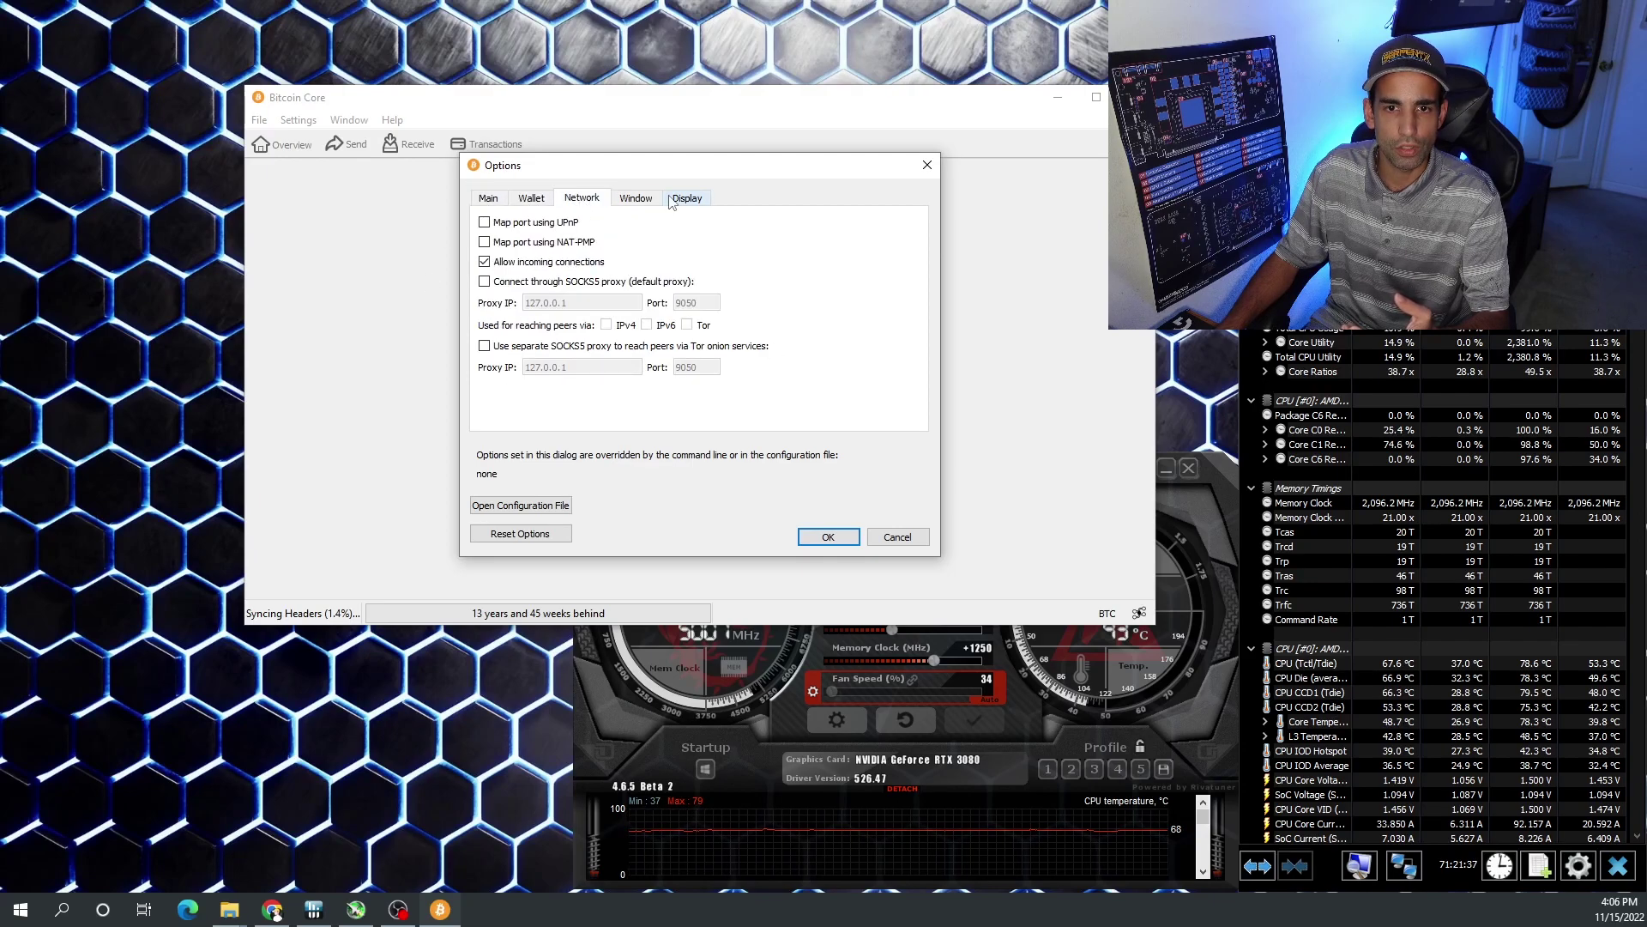
pyautogui.click(898, 538)
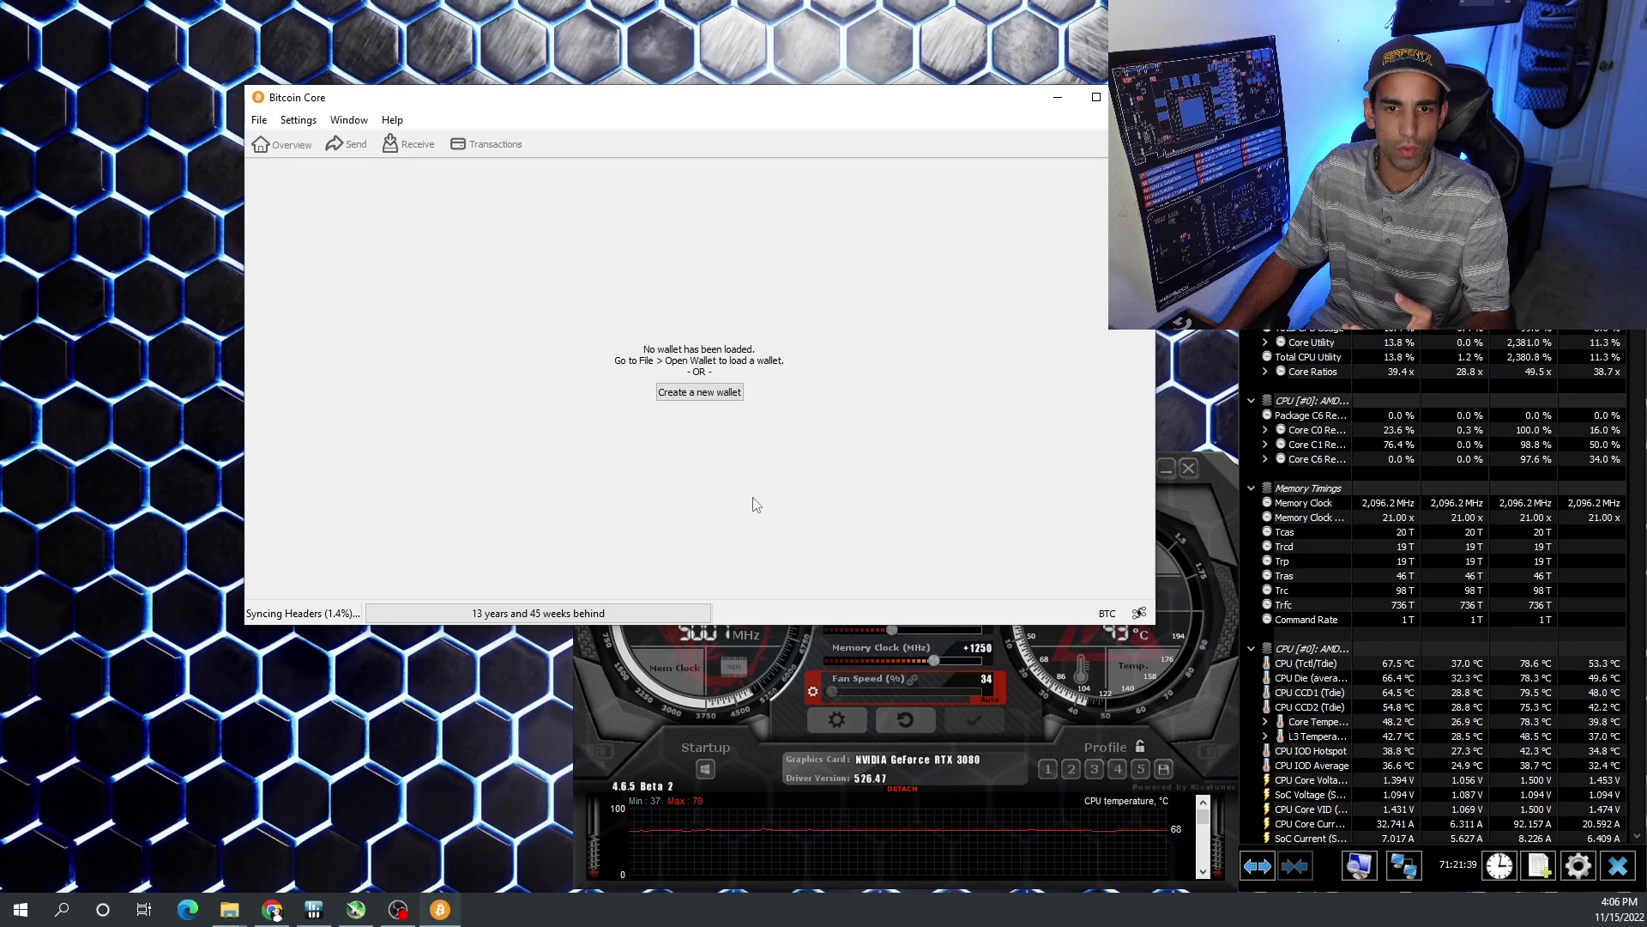
pyautogui.click(700, 393)
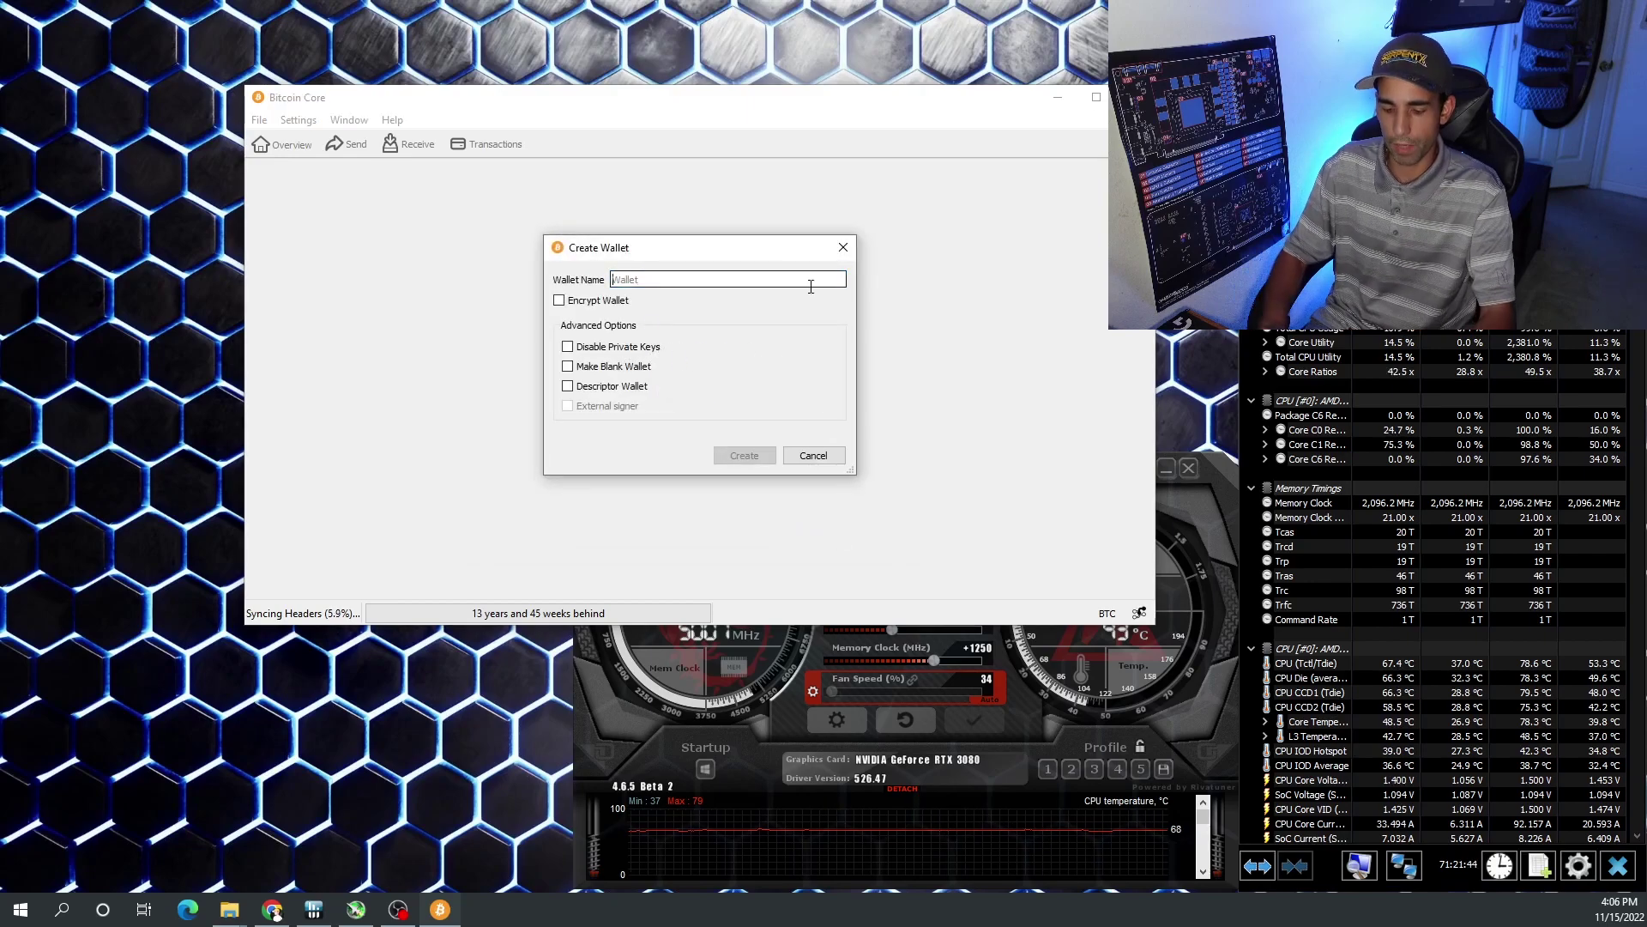
# - Name the new wallet Test1, tick Encrypt Wallet, and create it
pyautogui.write('Test1')
pyautogui.click(560, 300)
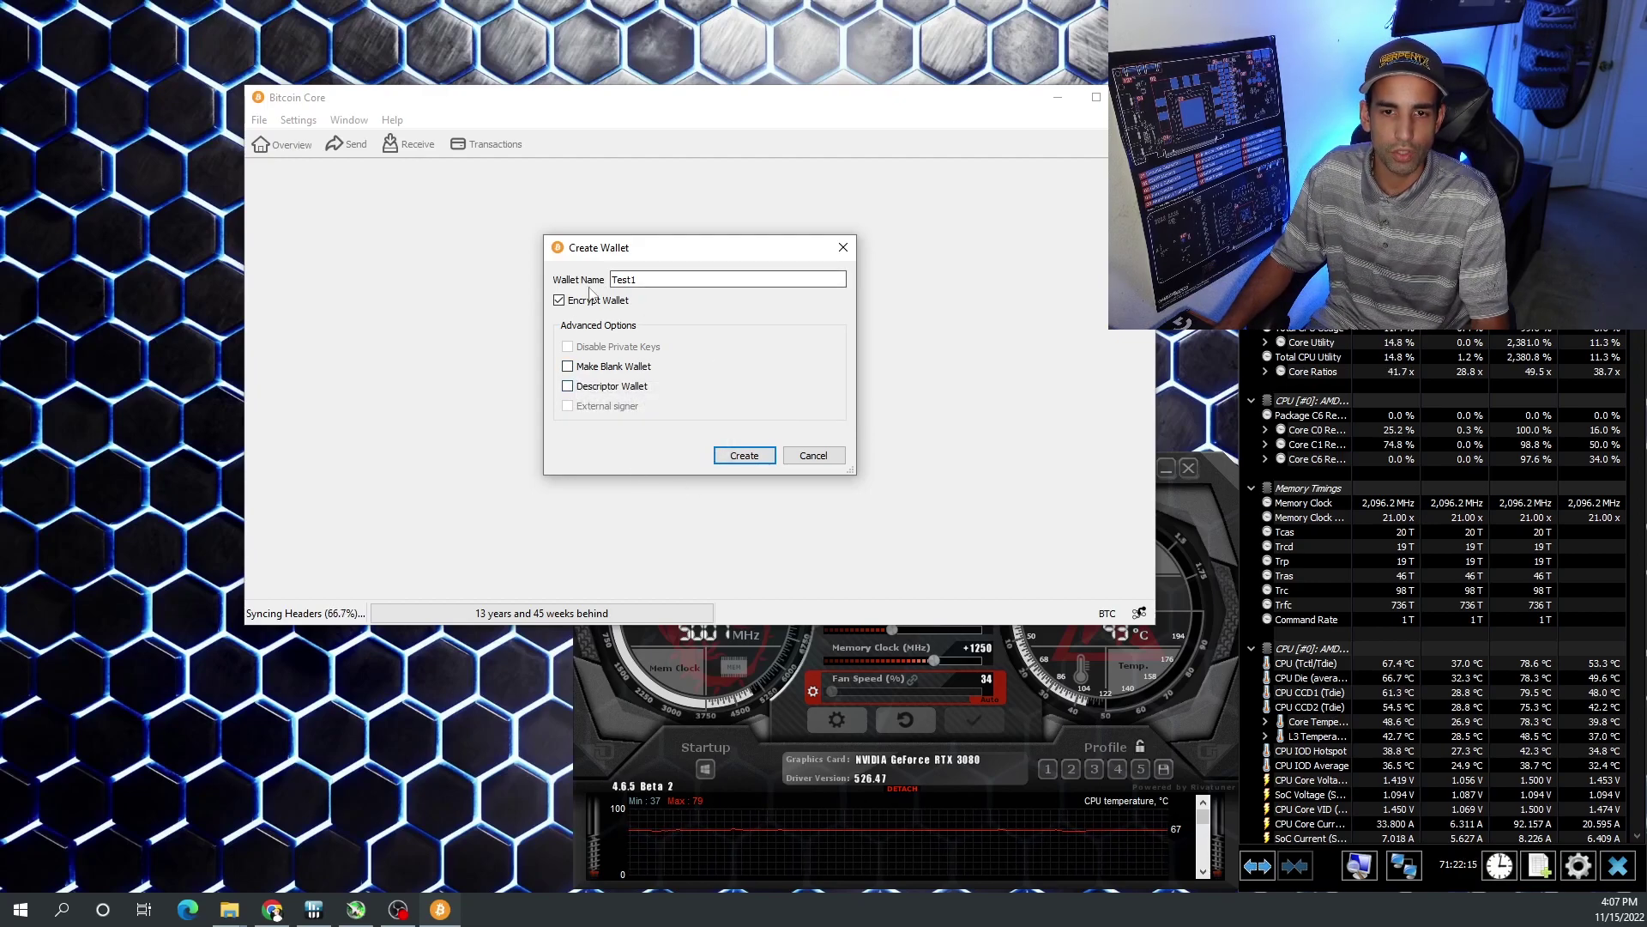
pyautogui.click(754, 461)
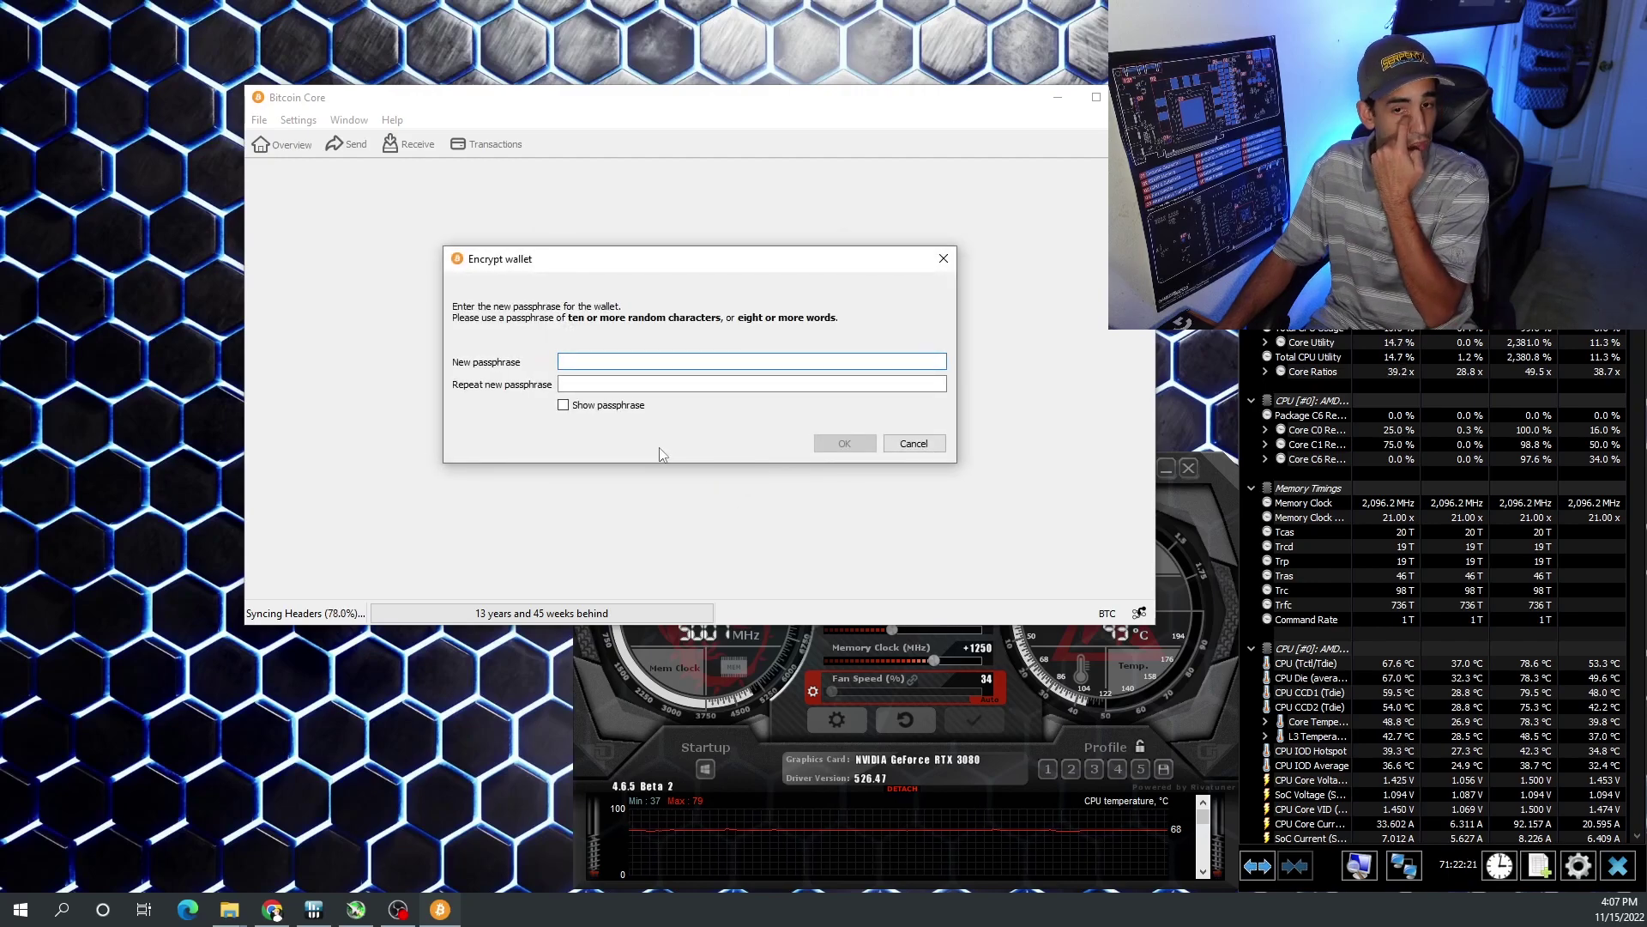
# - Enter and repeat the wallet passphrase, confirm encryption, and acknowledge the warning
pyautogui.write('••')
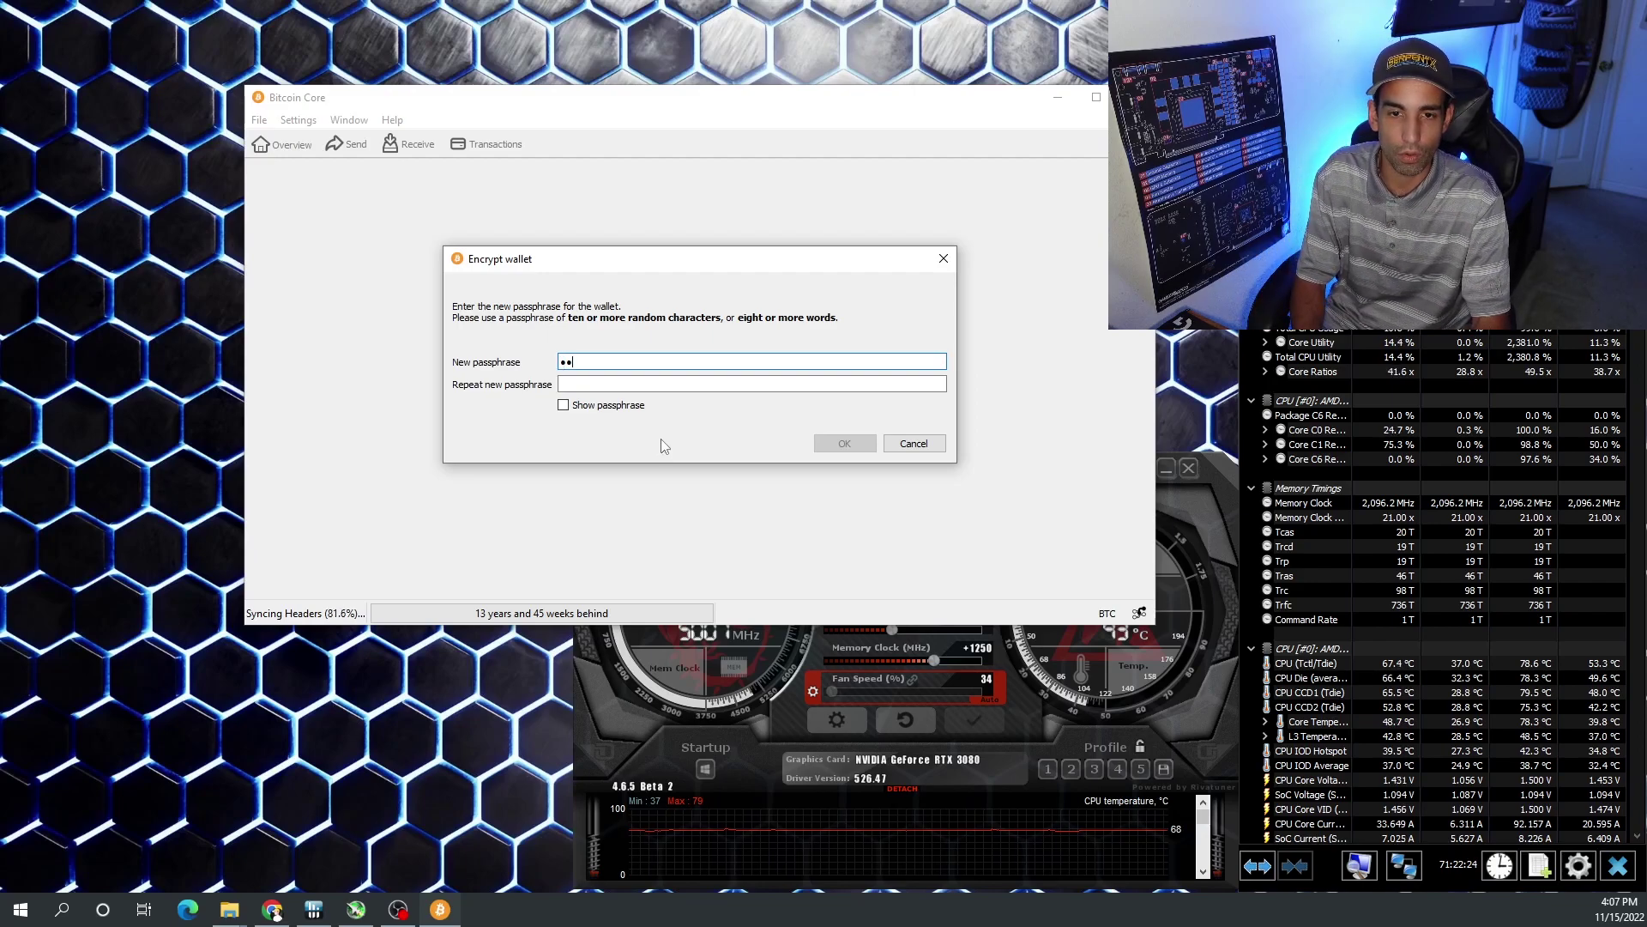
pyautogui.write('•••')
pyautogui.press('Tab')
pyautogui.write('•••••')
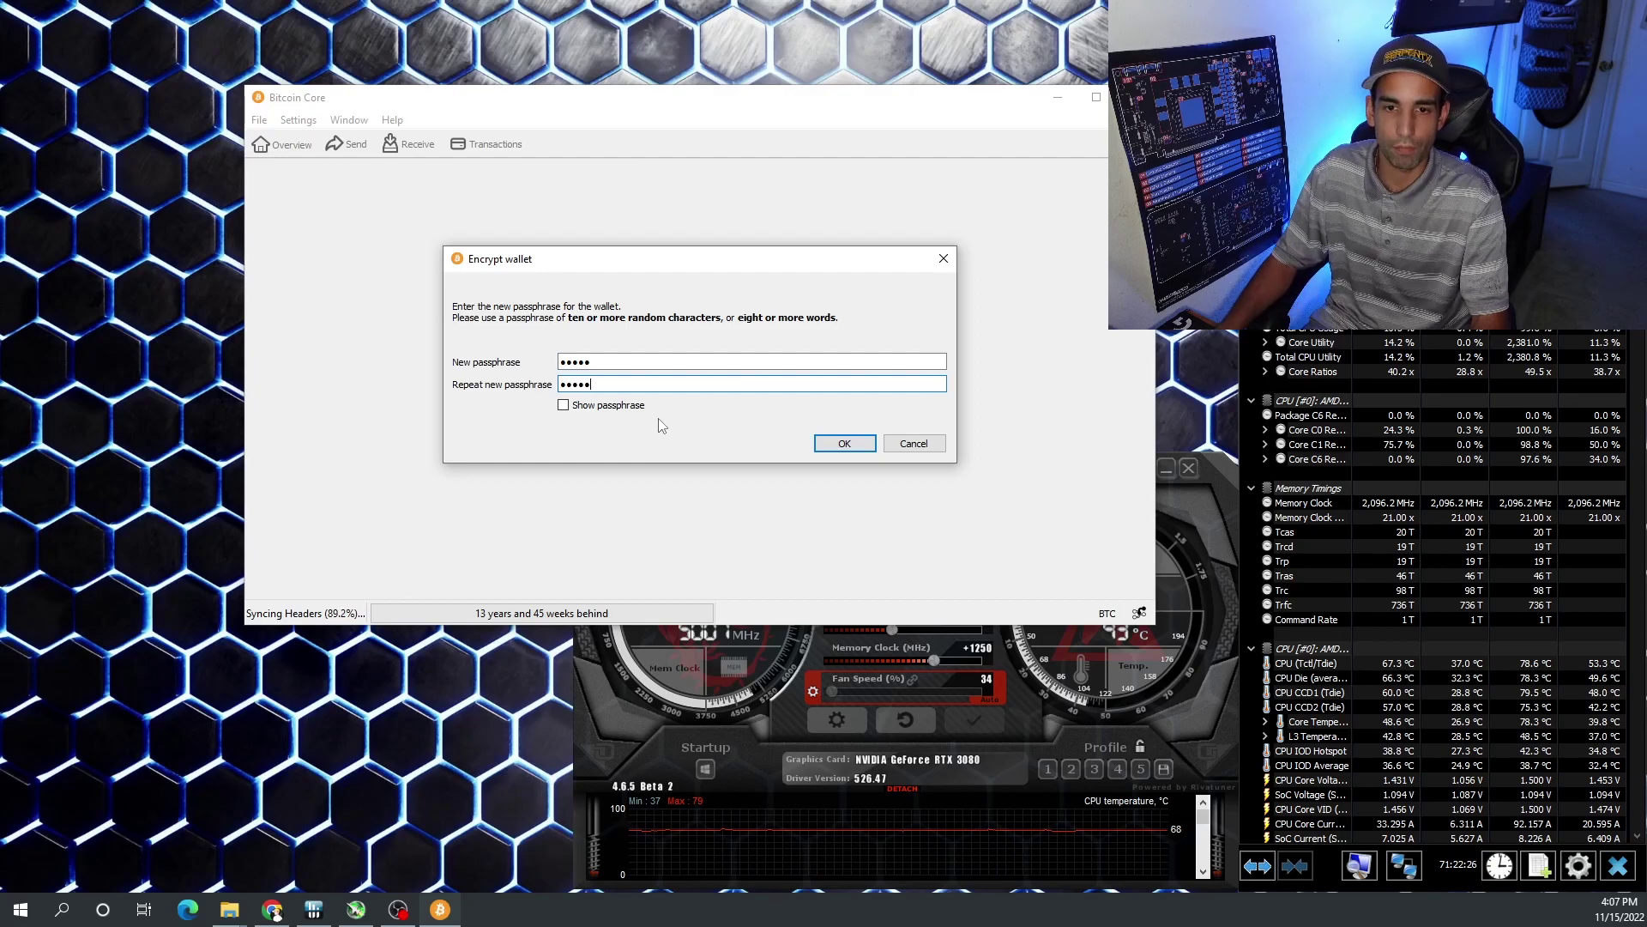
pyautogui.click(563, 405)
pyautogui.click(564, 405)
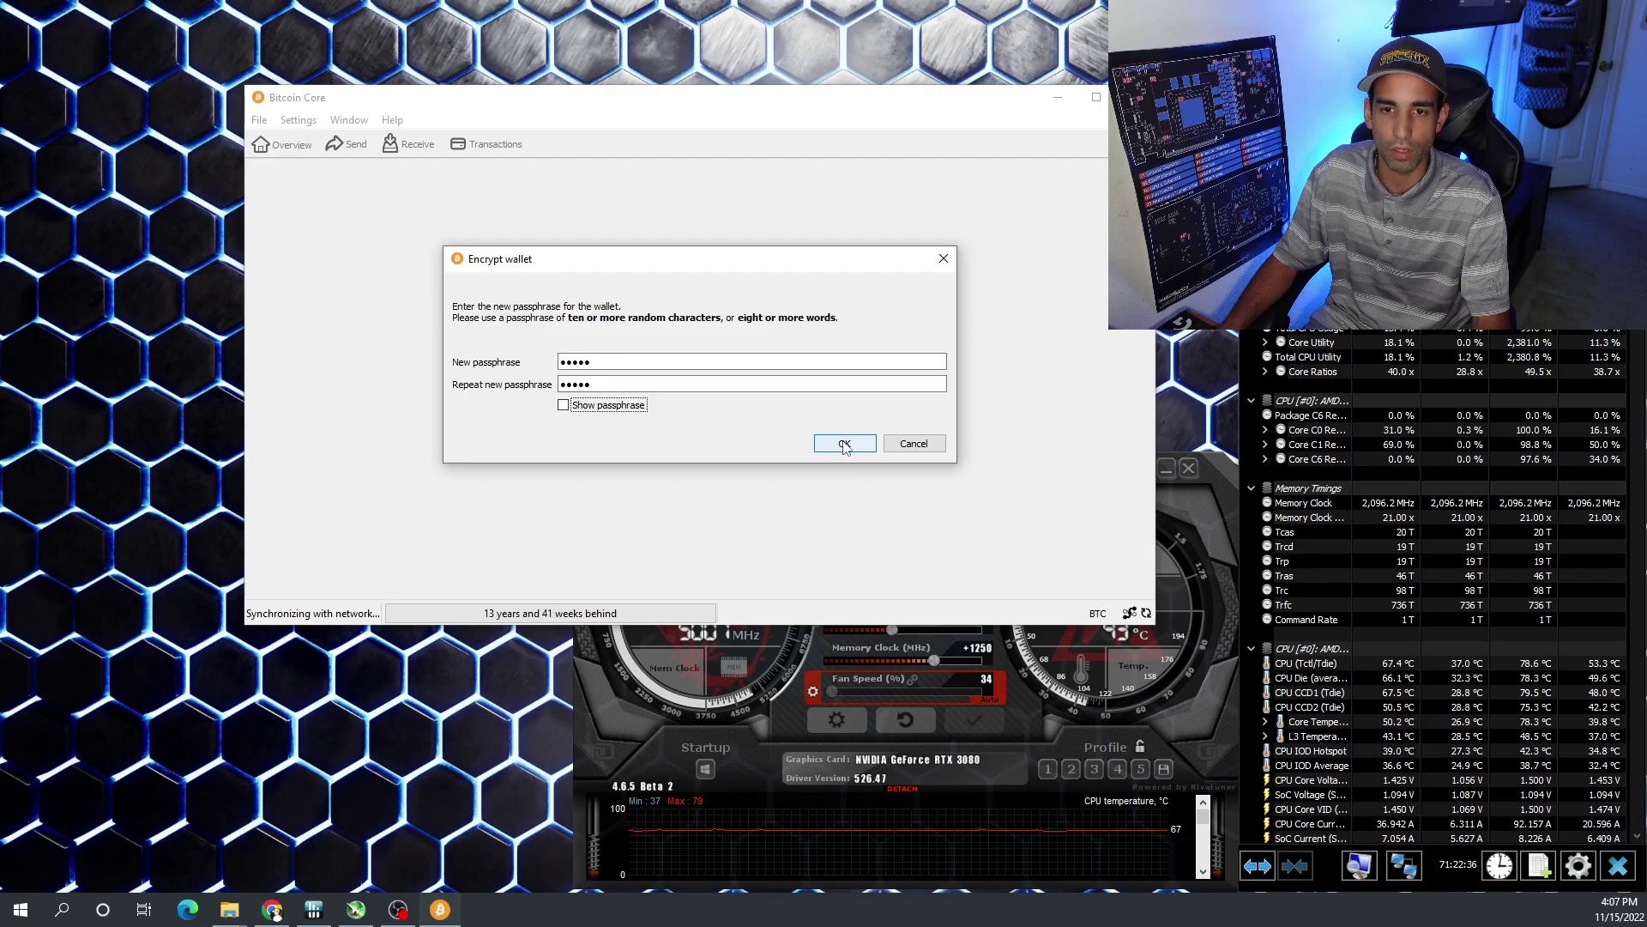
pyautogui.click(844, 444)
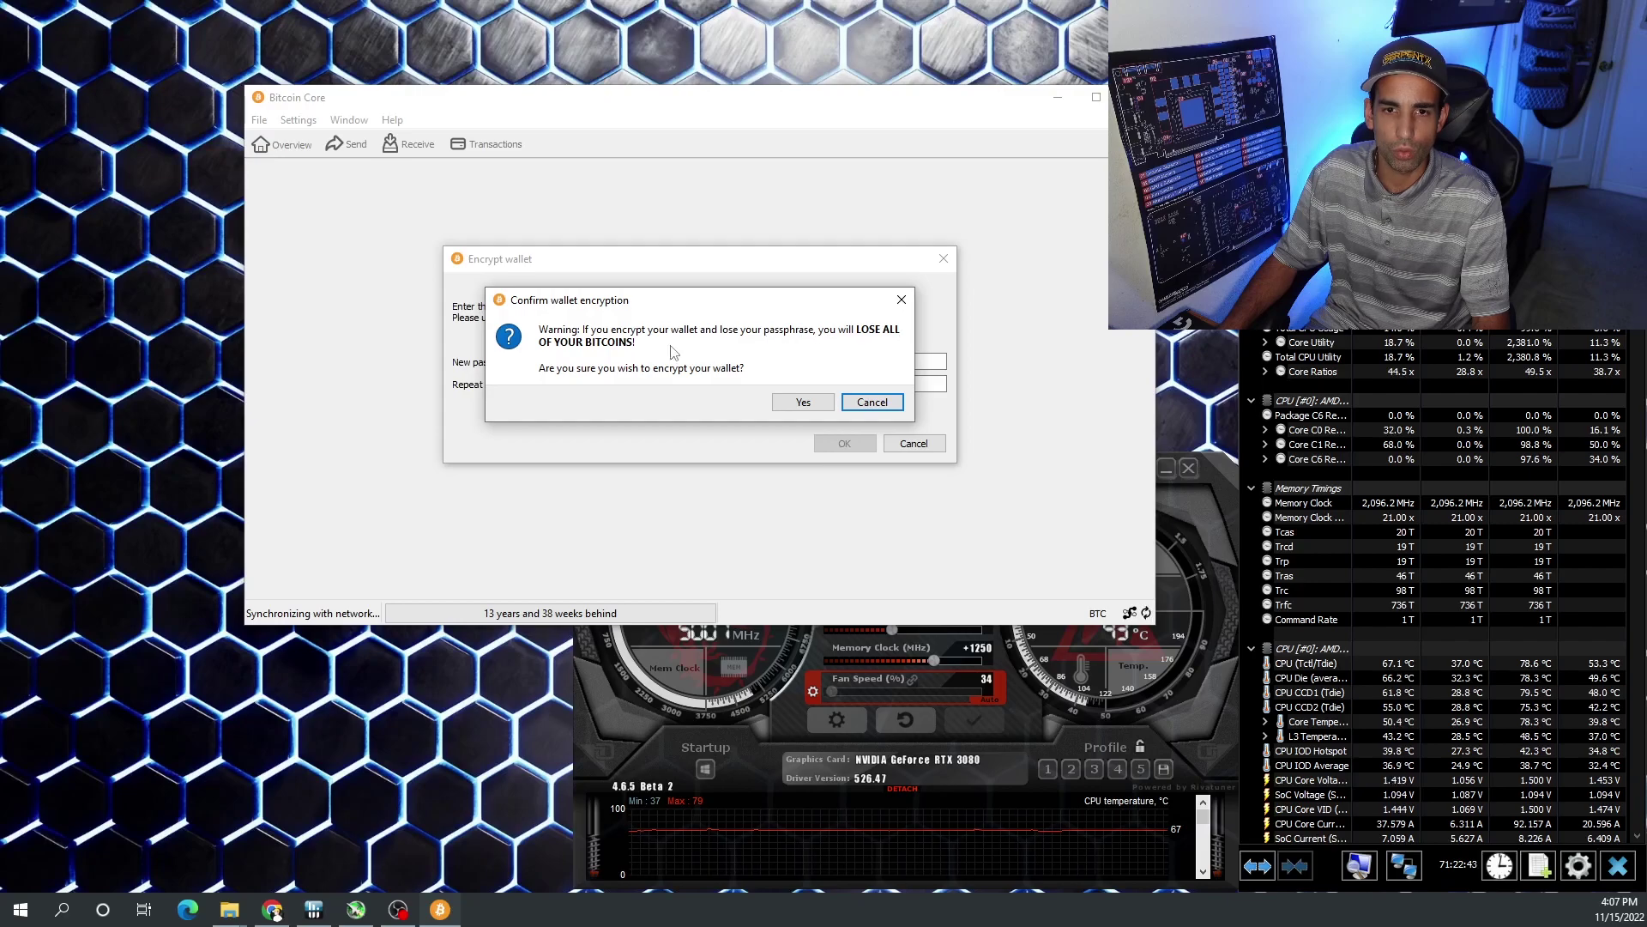
pyautogui.click(810, 405)
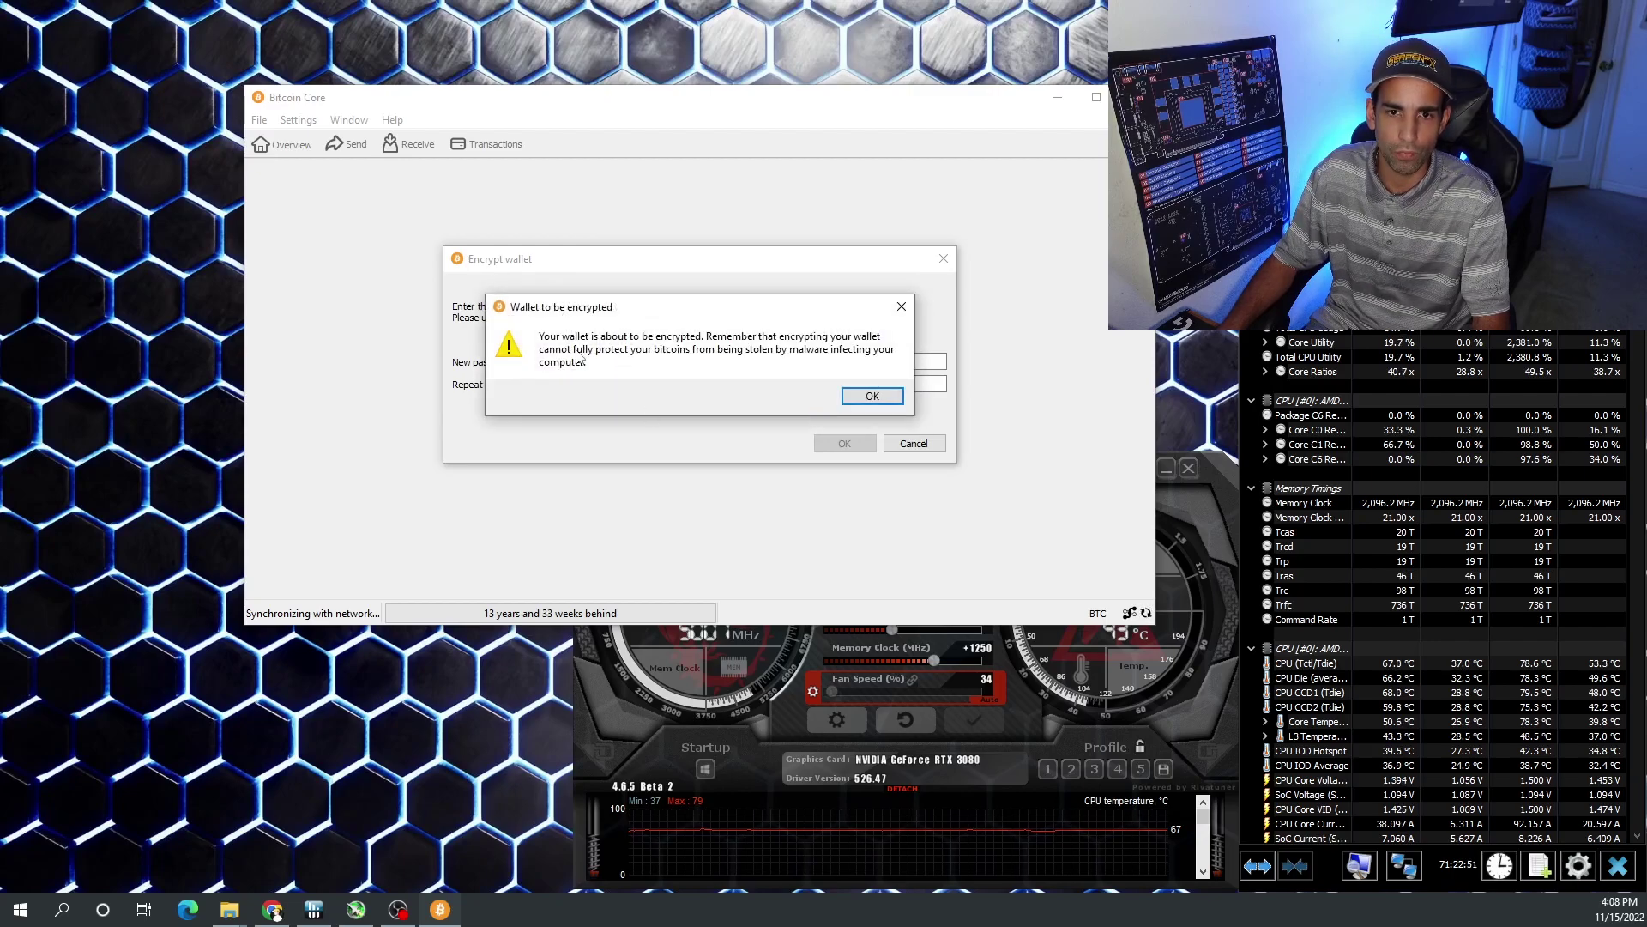
pyautogui.click(863, 402)
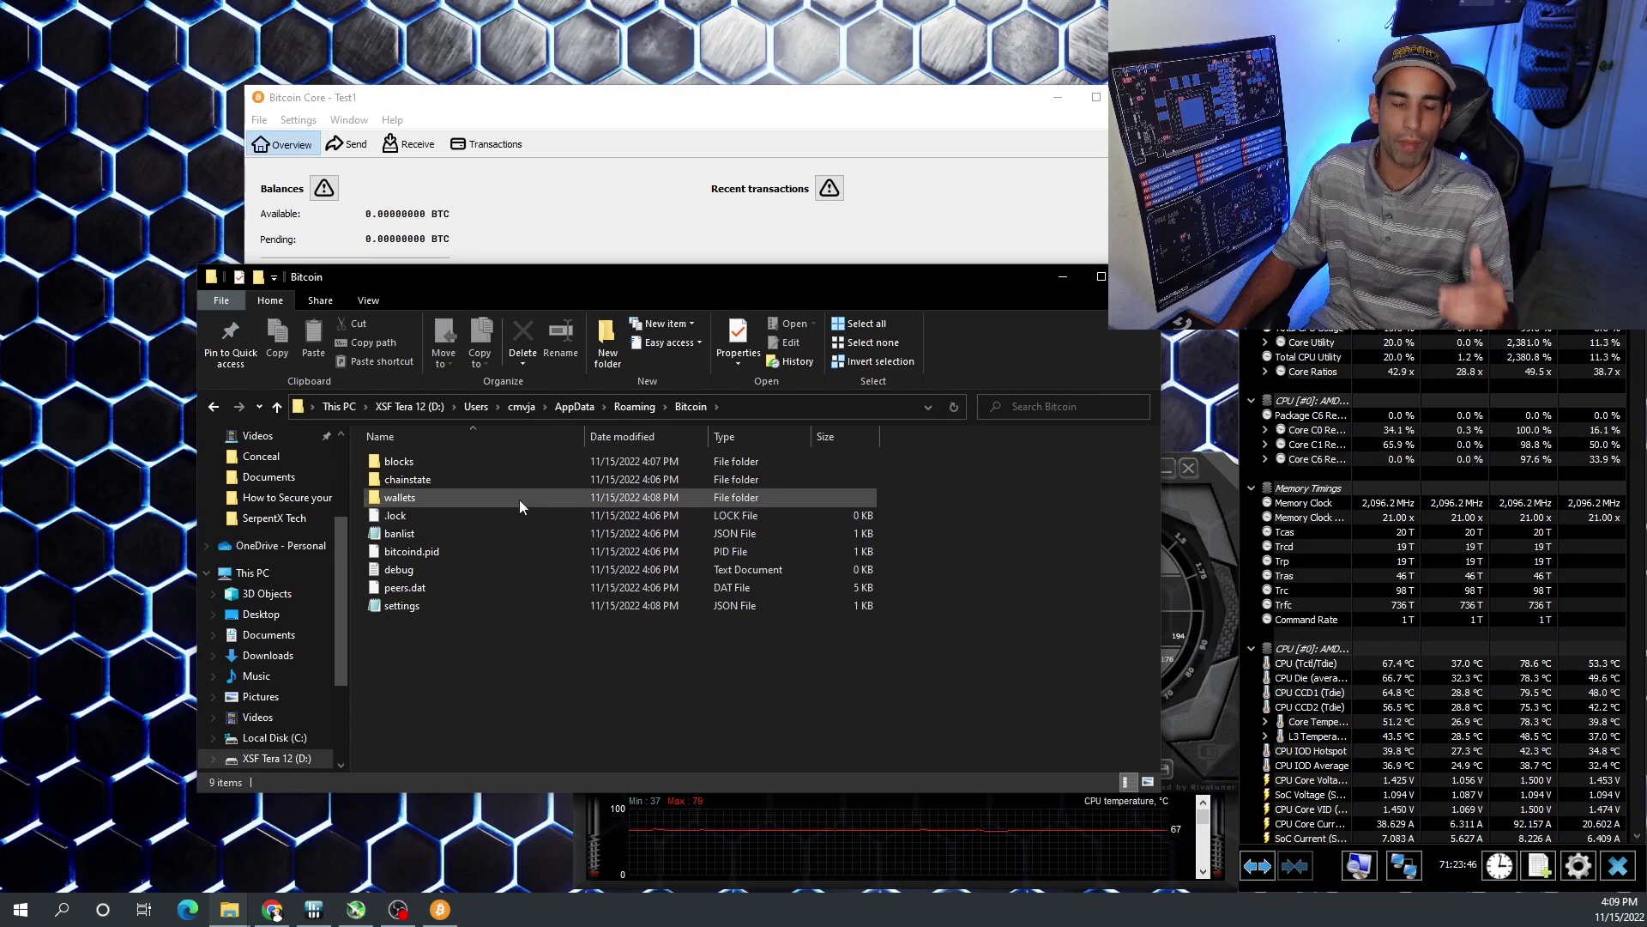
# - Go up to the Roaming folder on D: and open the Bitcoin data folder
pyautogui.moveTo(520, 501)
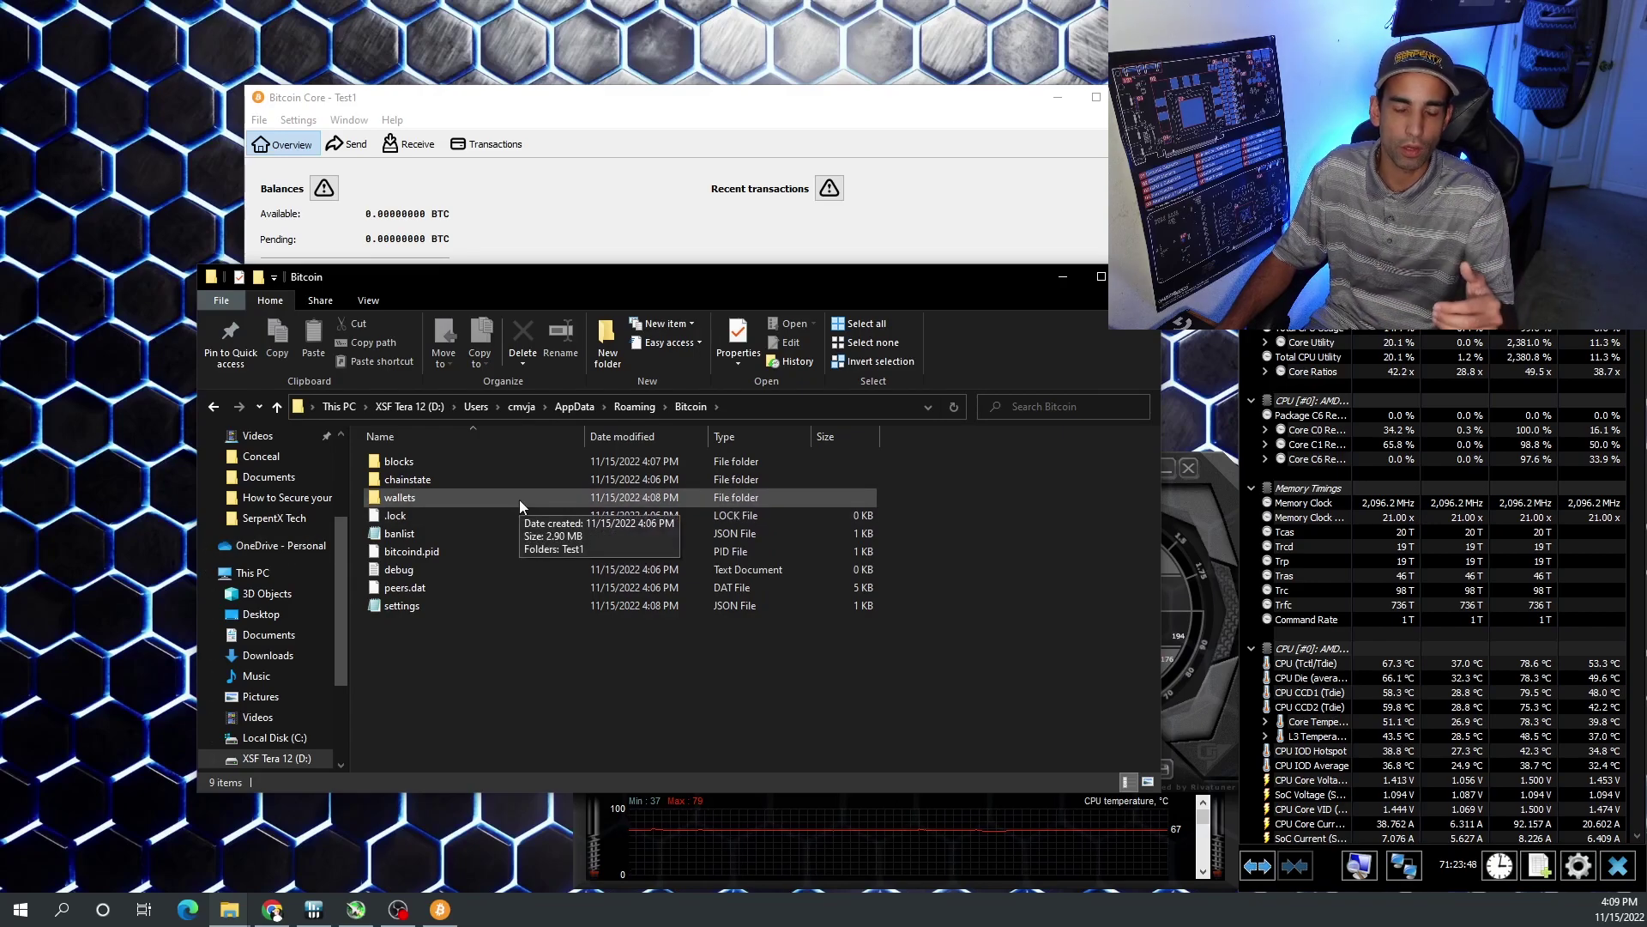
pyautogui.click(771, 405)
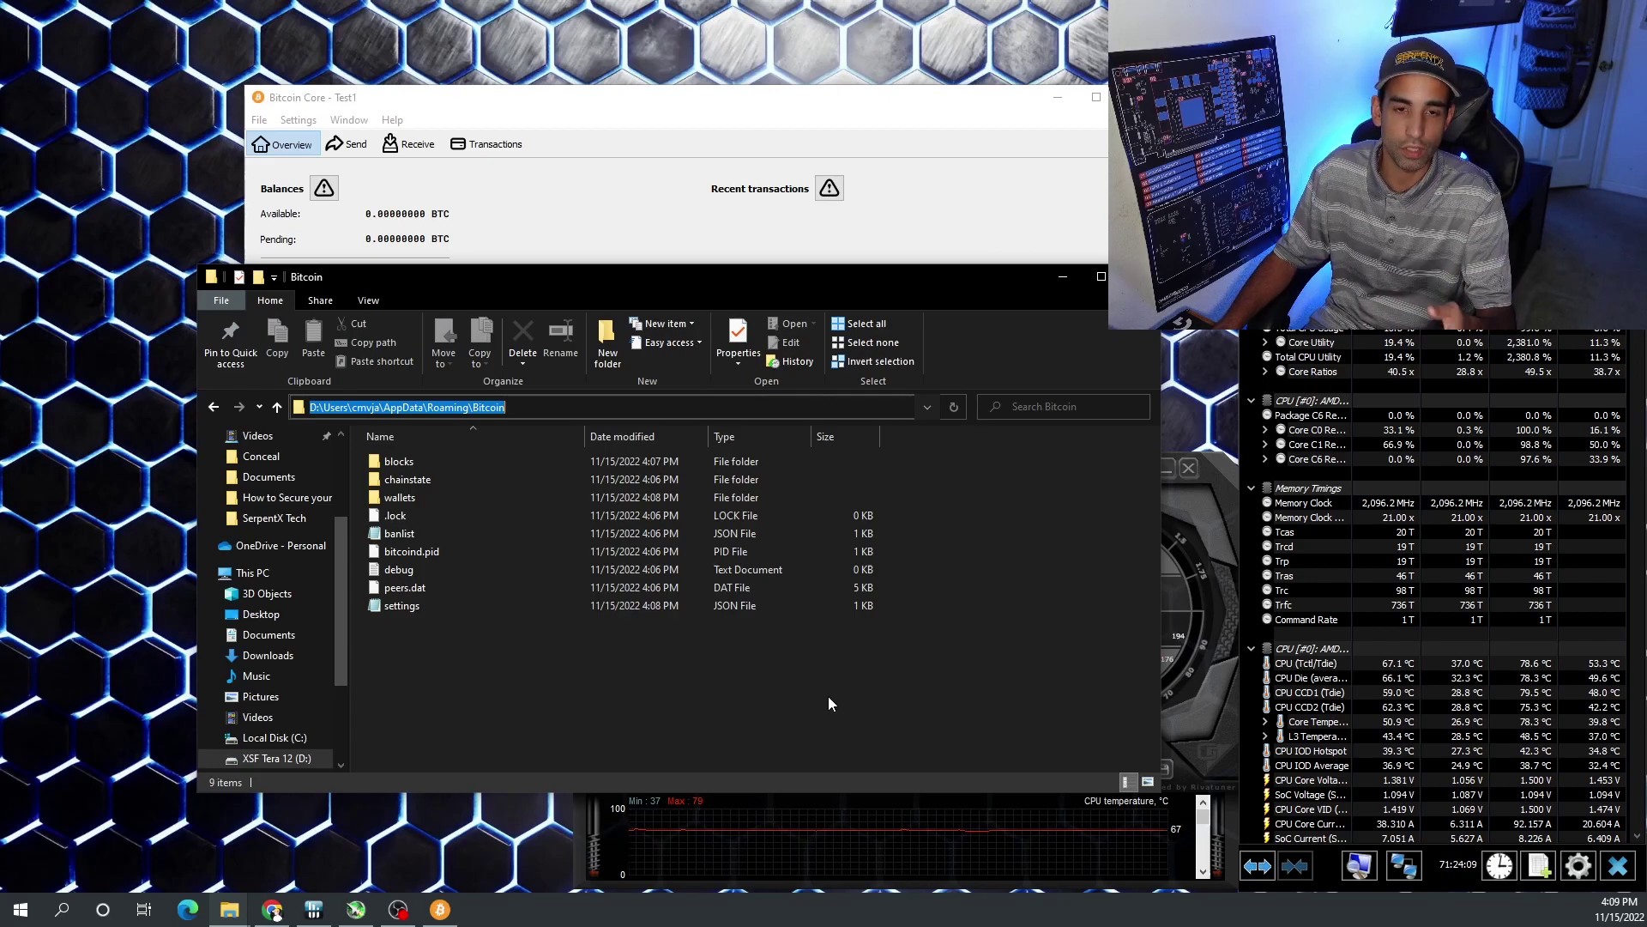
pyautogui.click(428, 407)
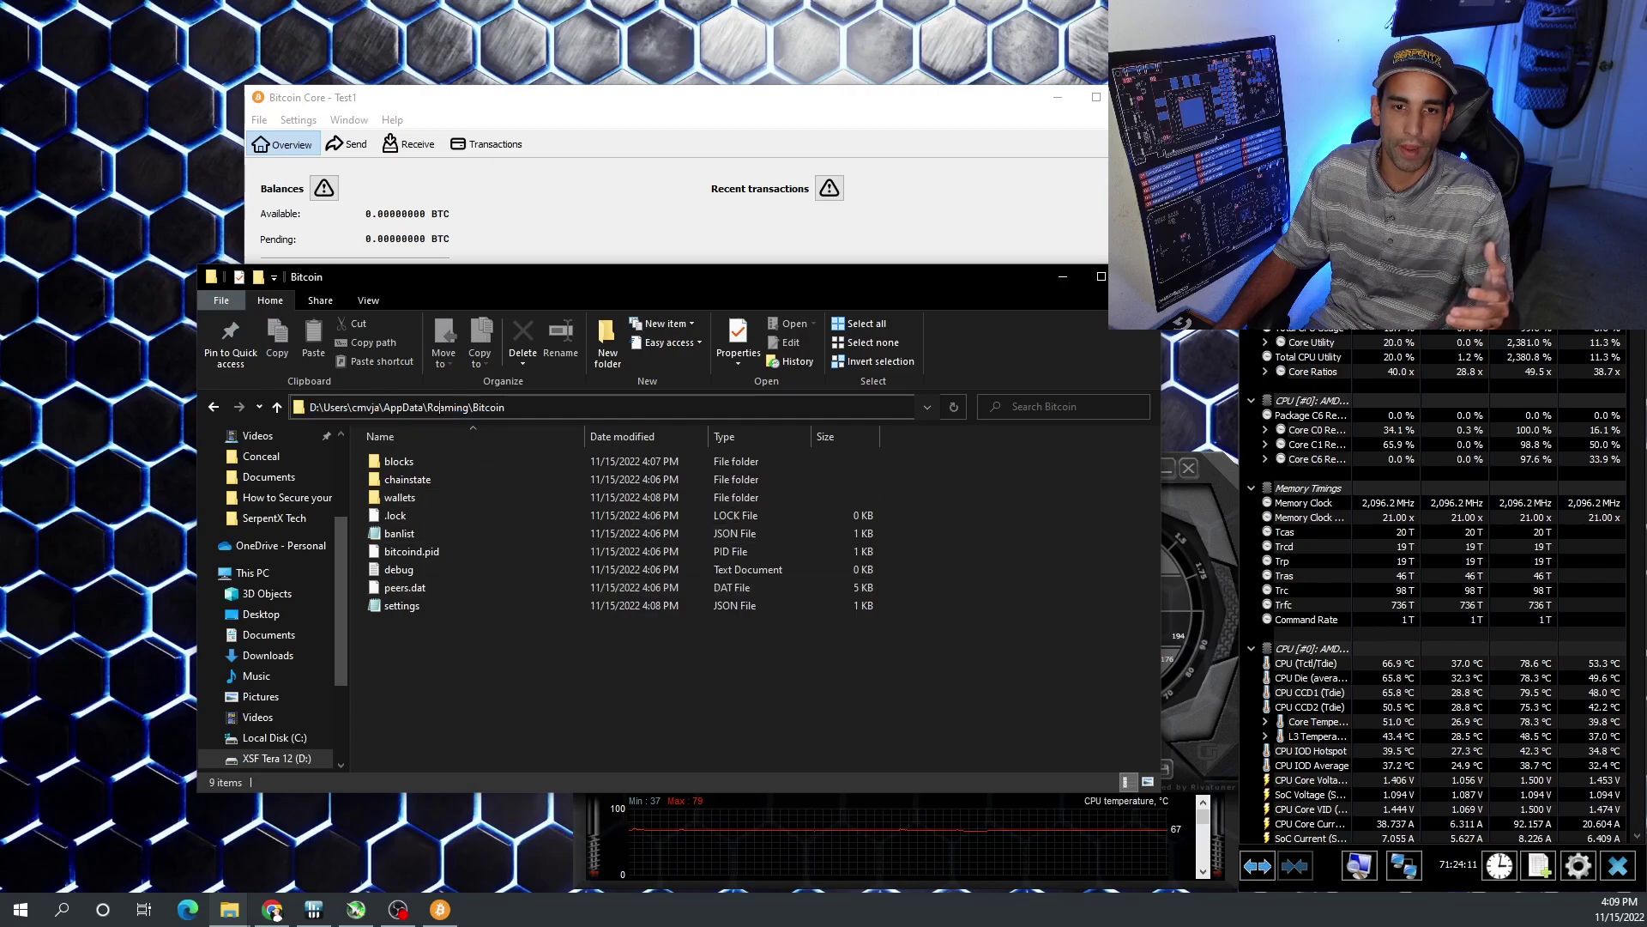
pyautogui.click(559, 671)
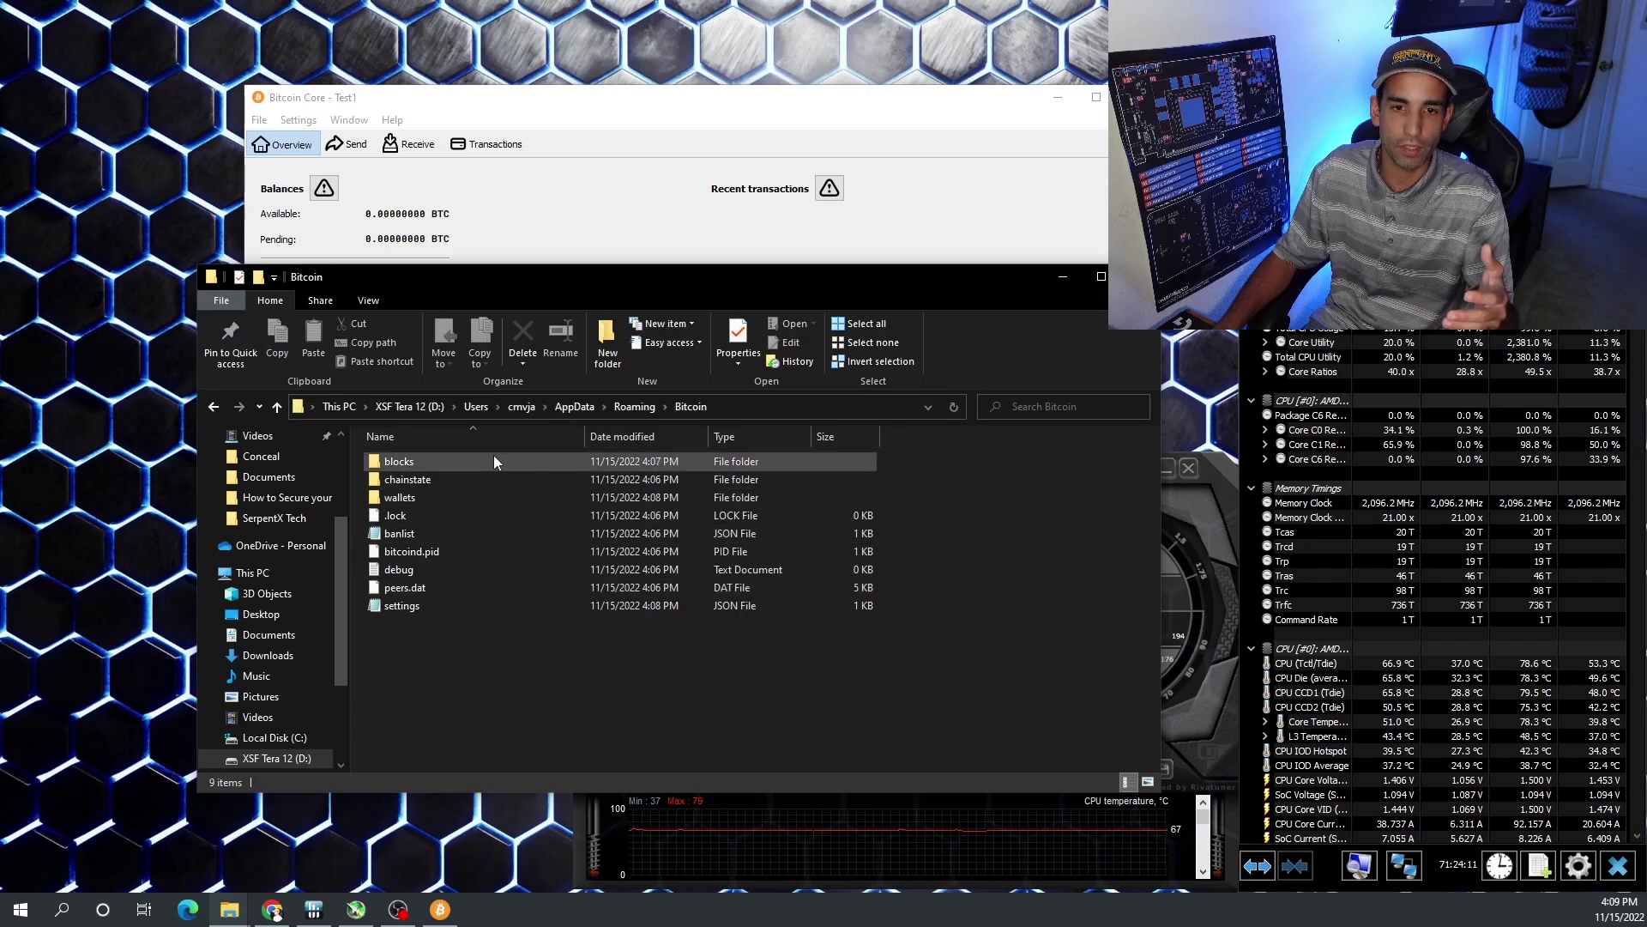
pyautogui.click(619, 408)
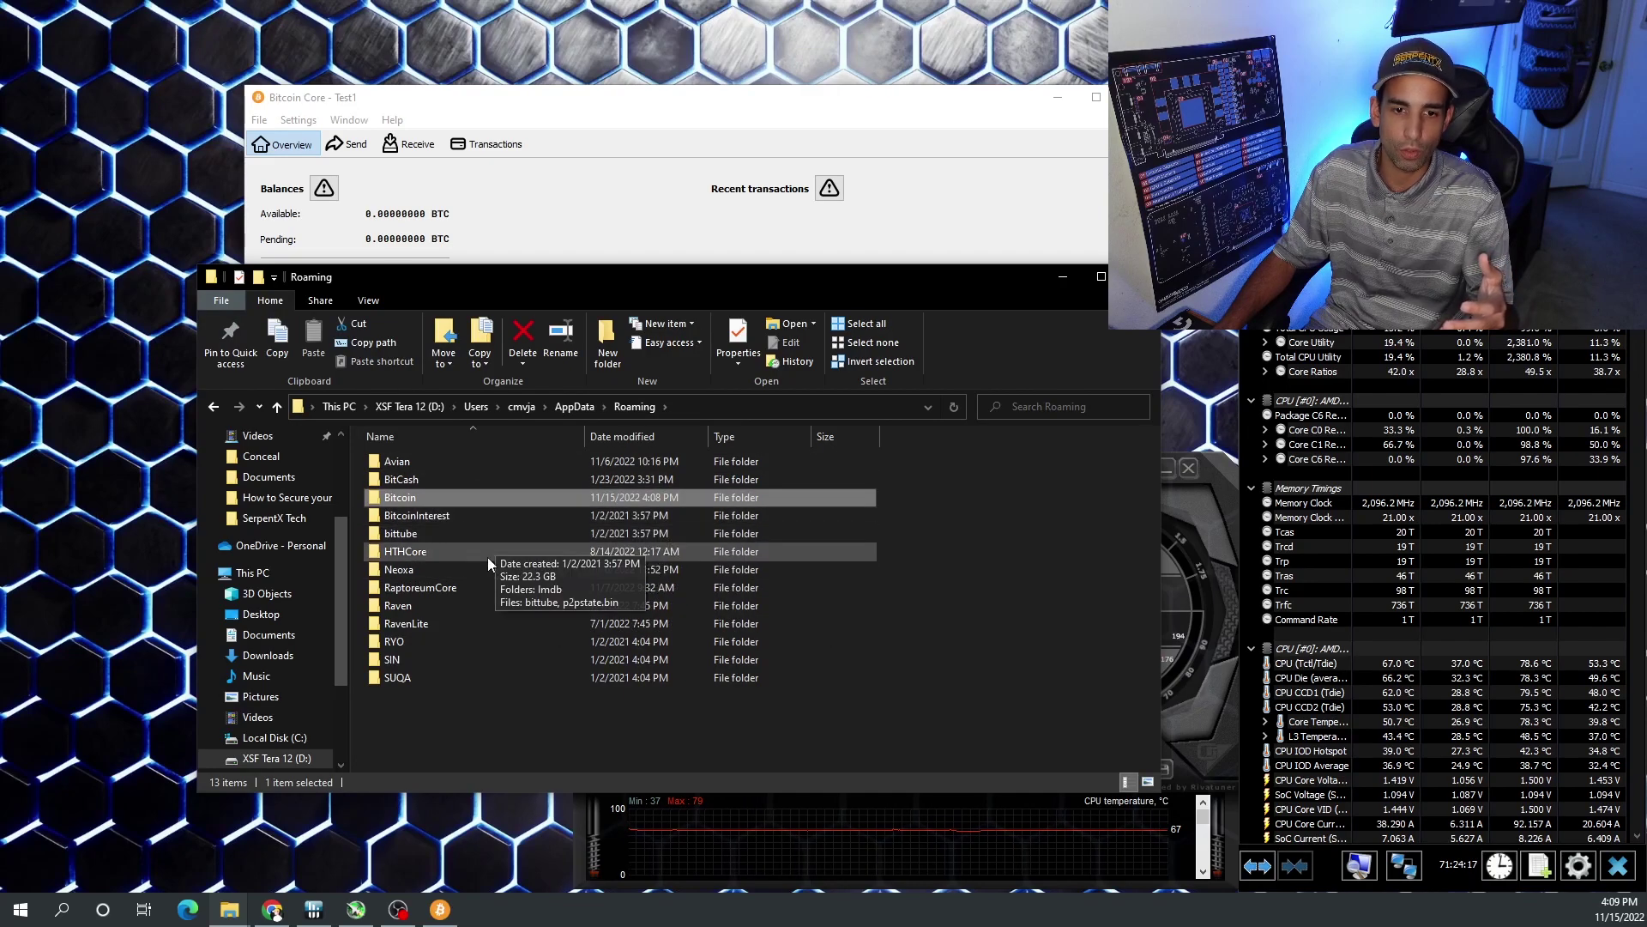
pyautogui.doubleClick(445, 499)
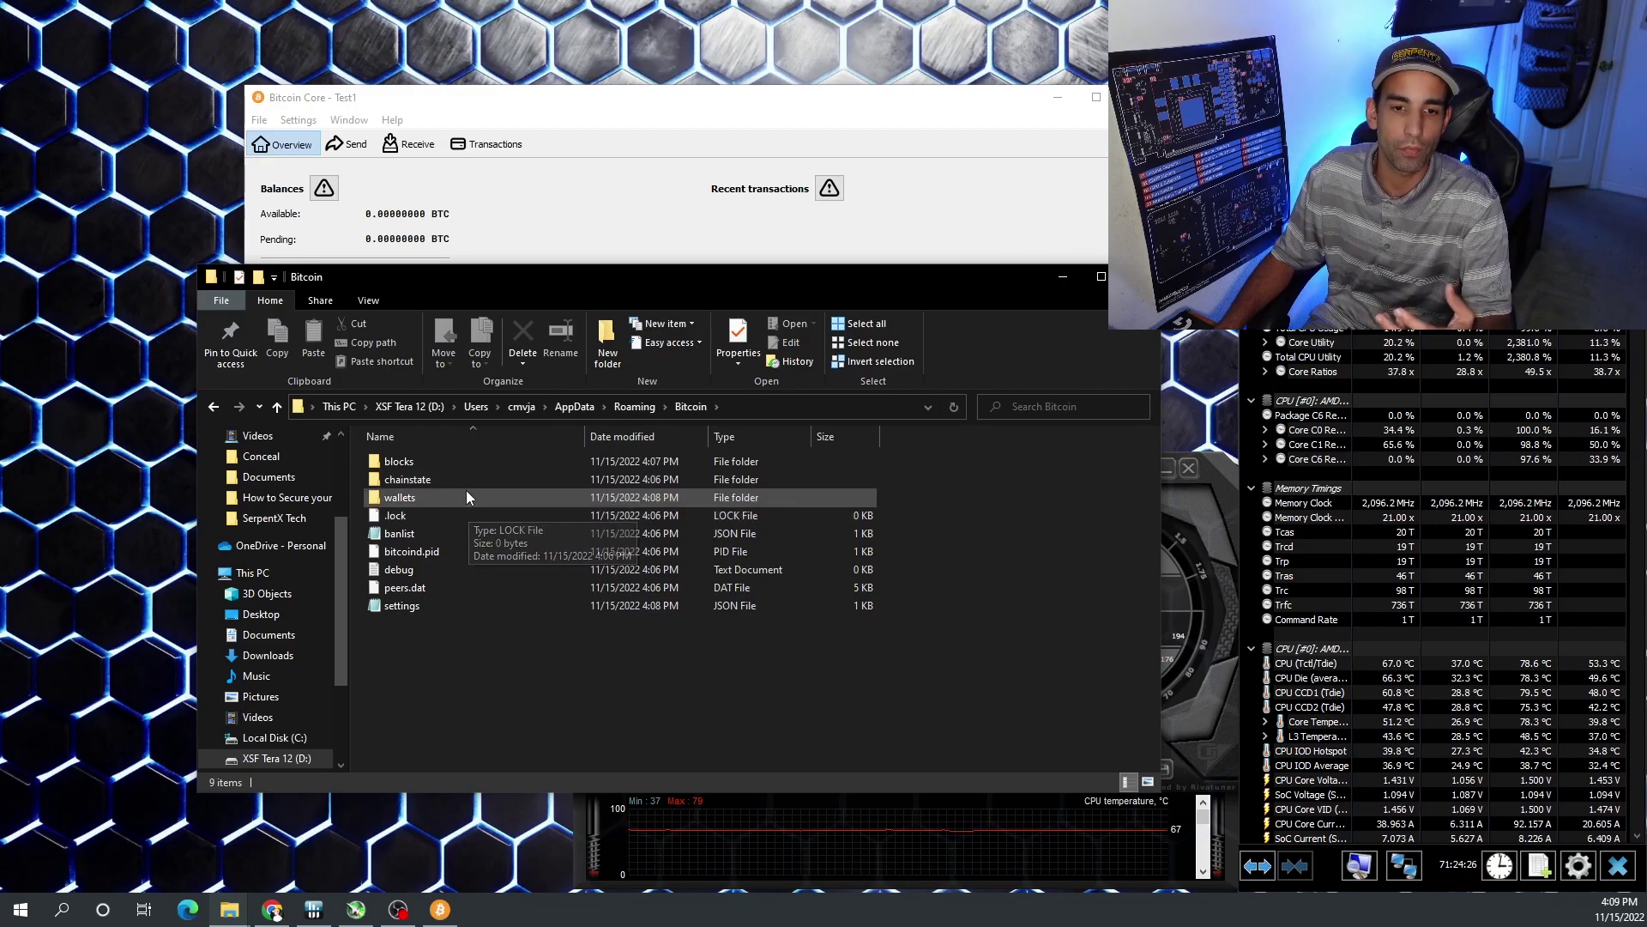
# - Copy the Test1 folder from Bitcoin's wallets folder
pyautogui.doubleClick(469, 497)
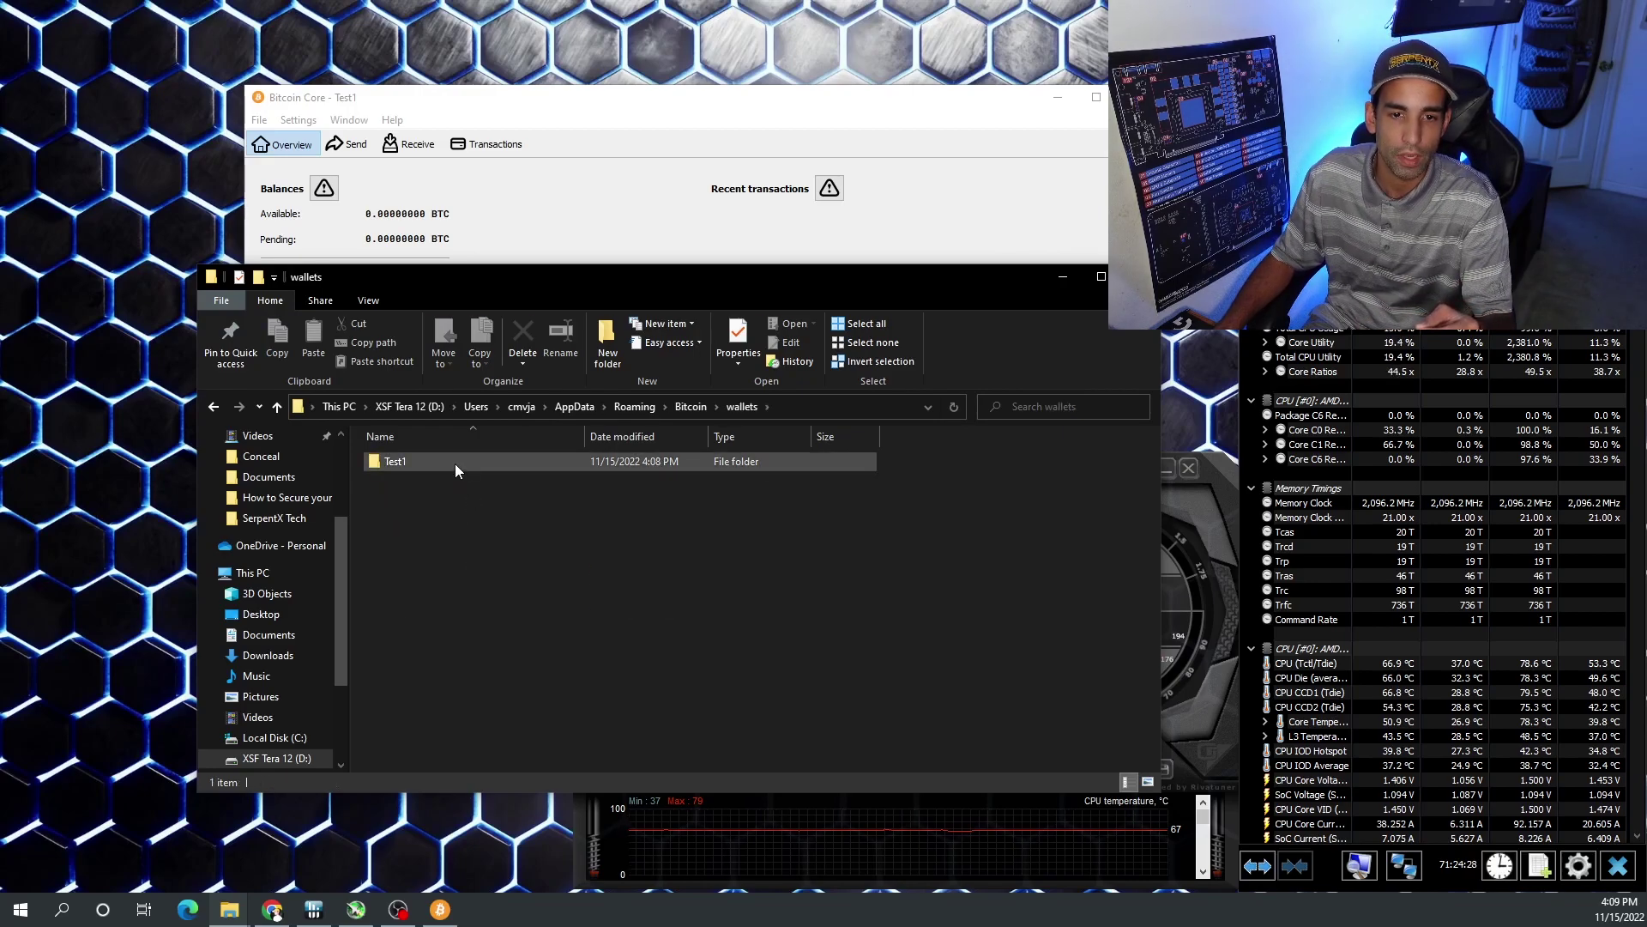
pyautogui.doubleClick(455, 463)
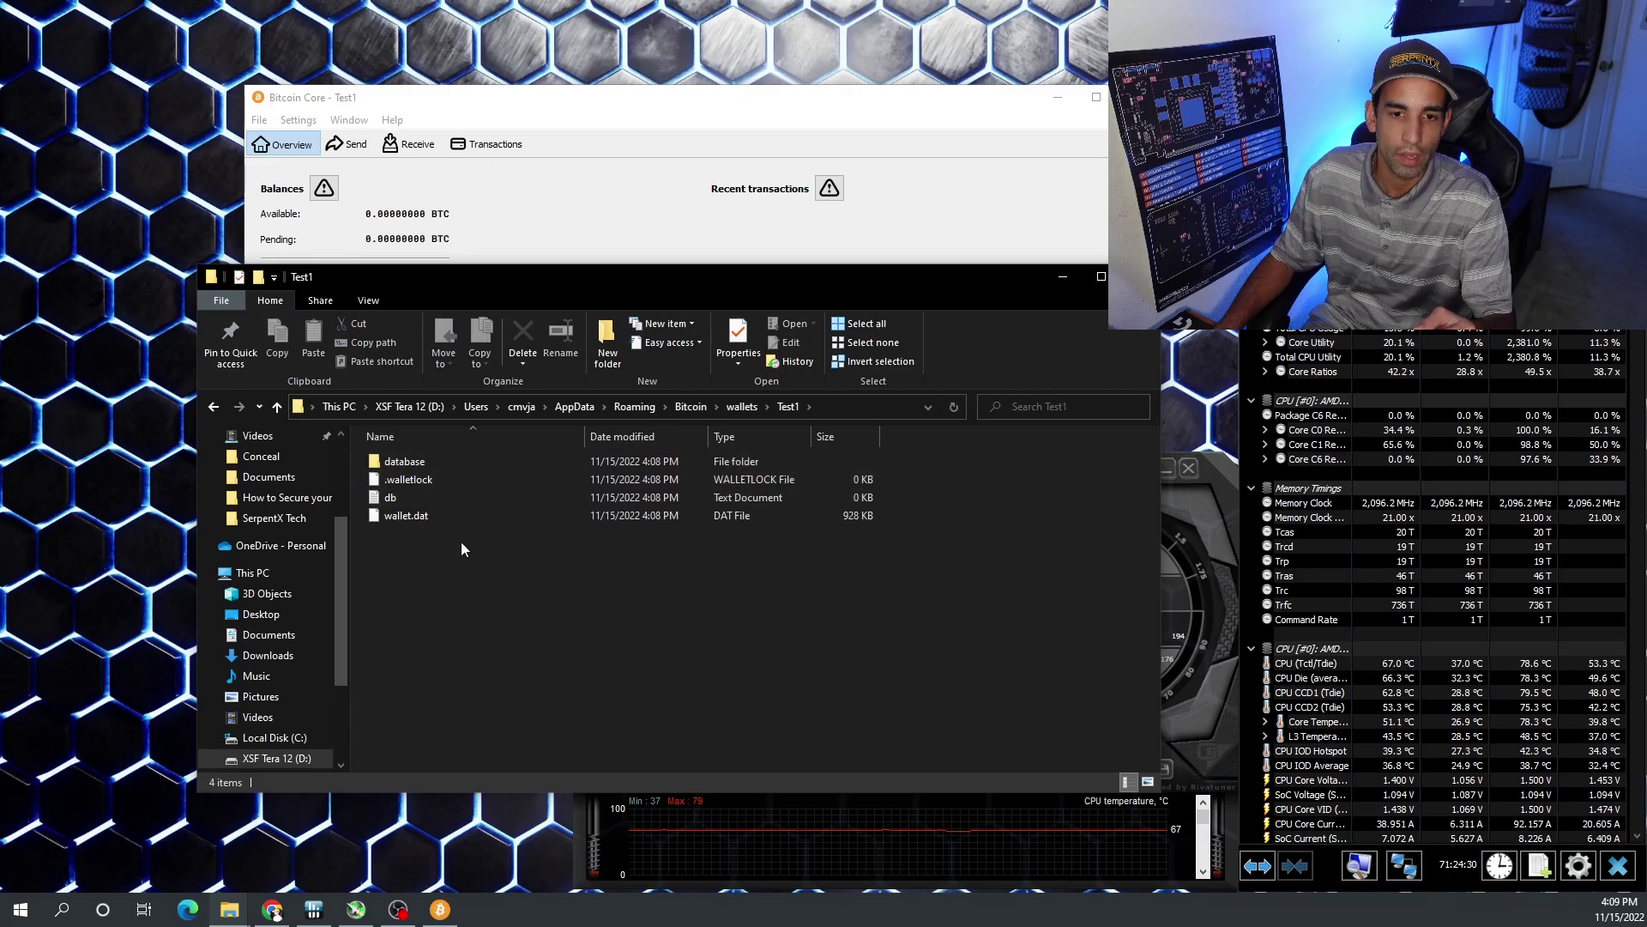
pyautogui.hotkey('alt', 'Left')
pyautogui.rightClick(446, 465)
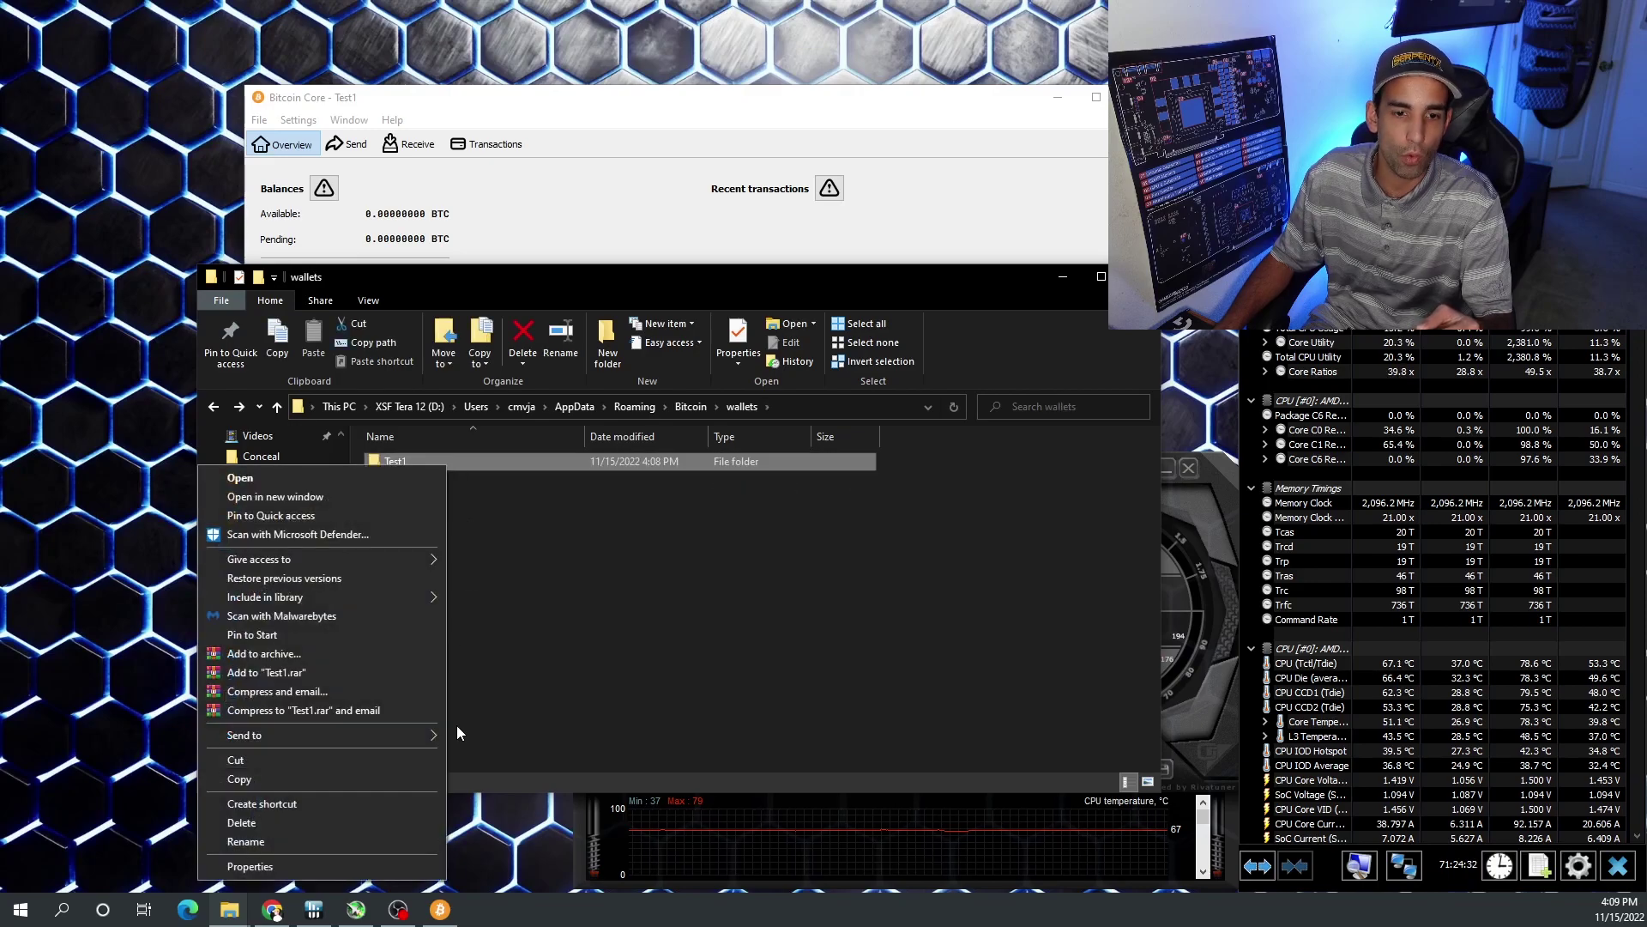
pyautogui.click(379, 779)
pyautogui.click(719, 636)
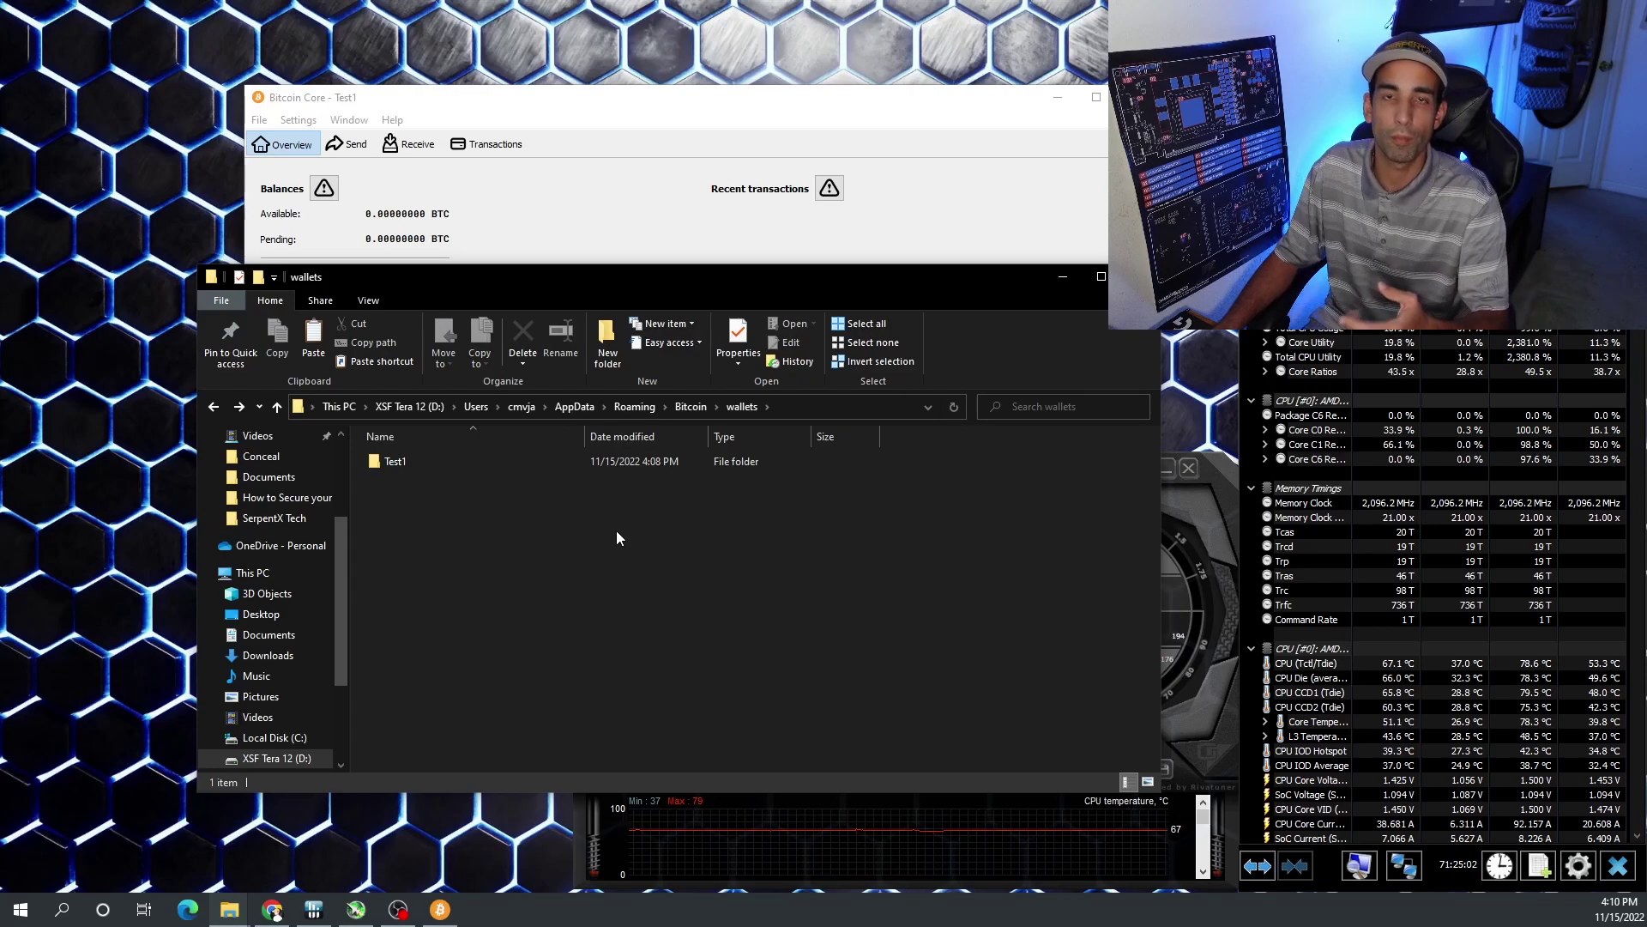
# - Close File Explorer to return to the Bitcoin Core window
pyautogui.click(511, 460)
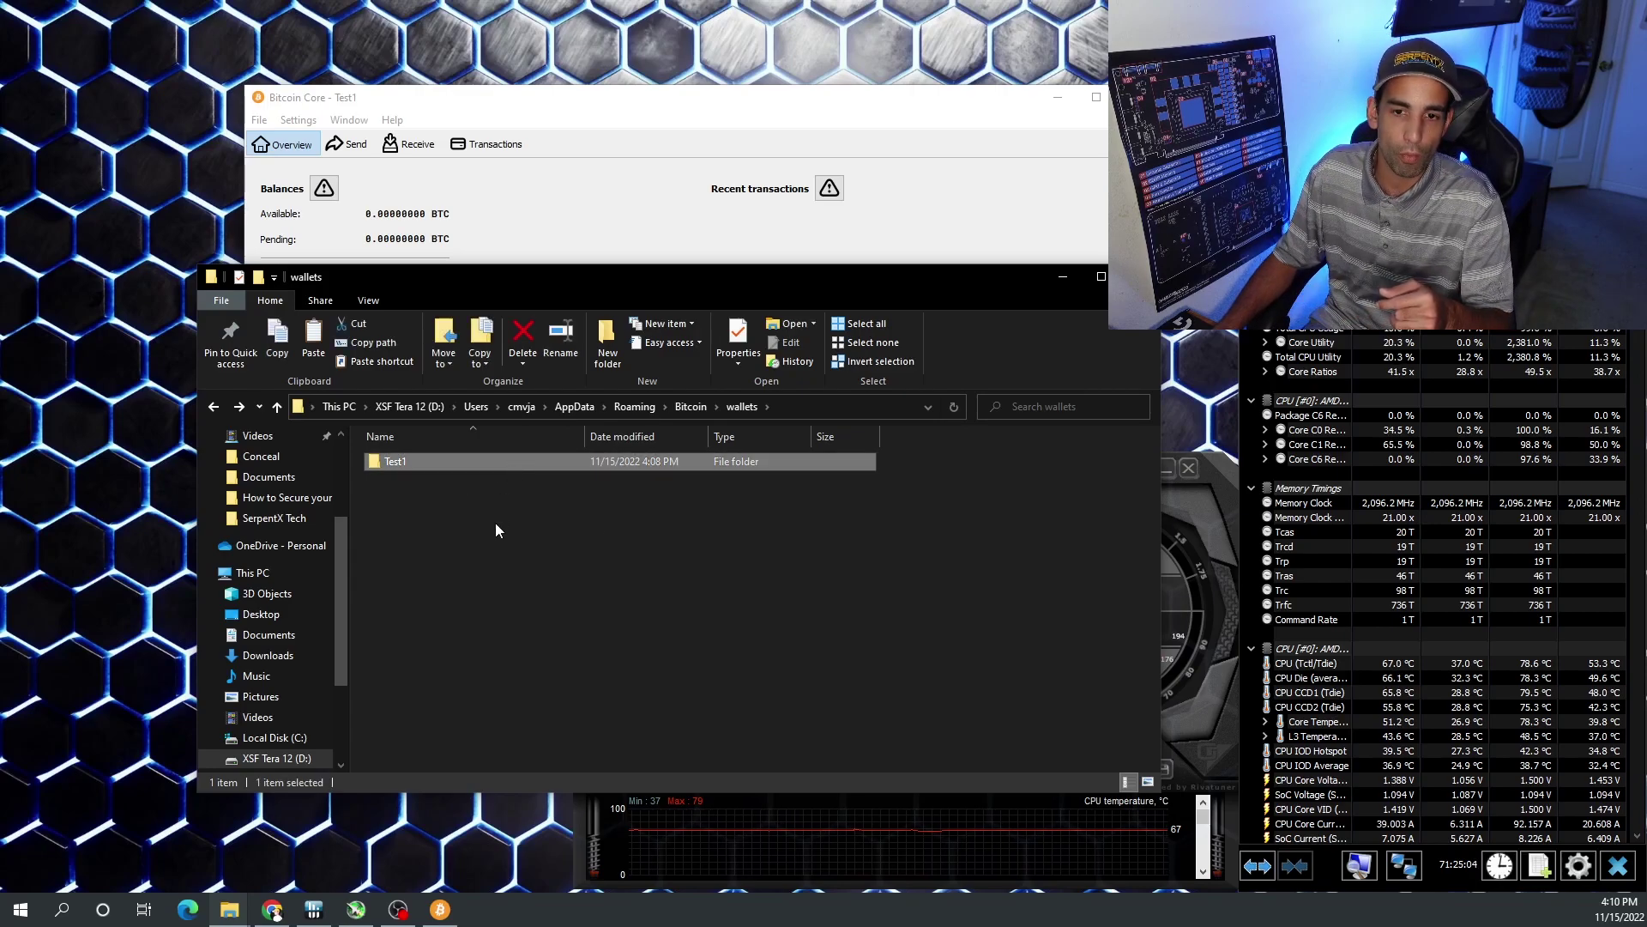
pyautogui.moveTo(436, 461)
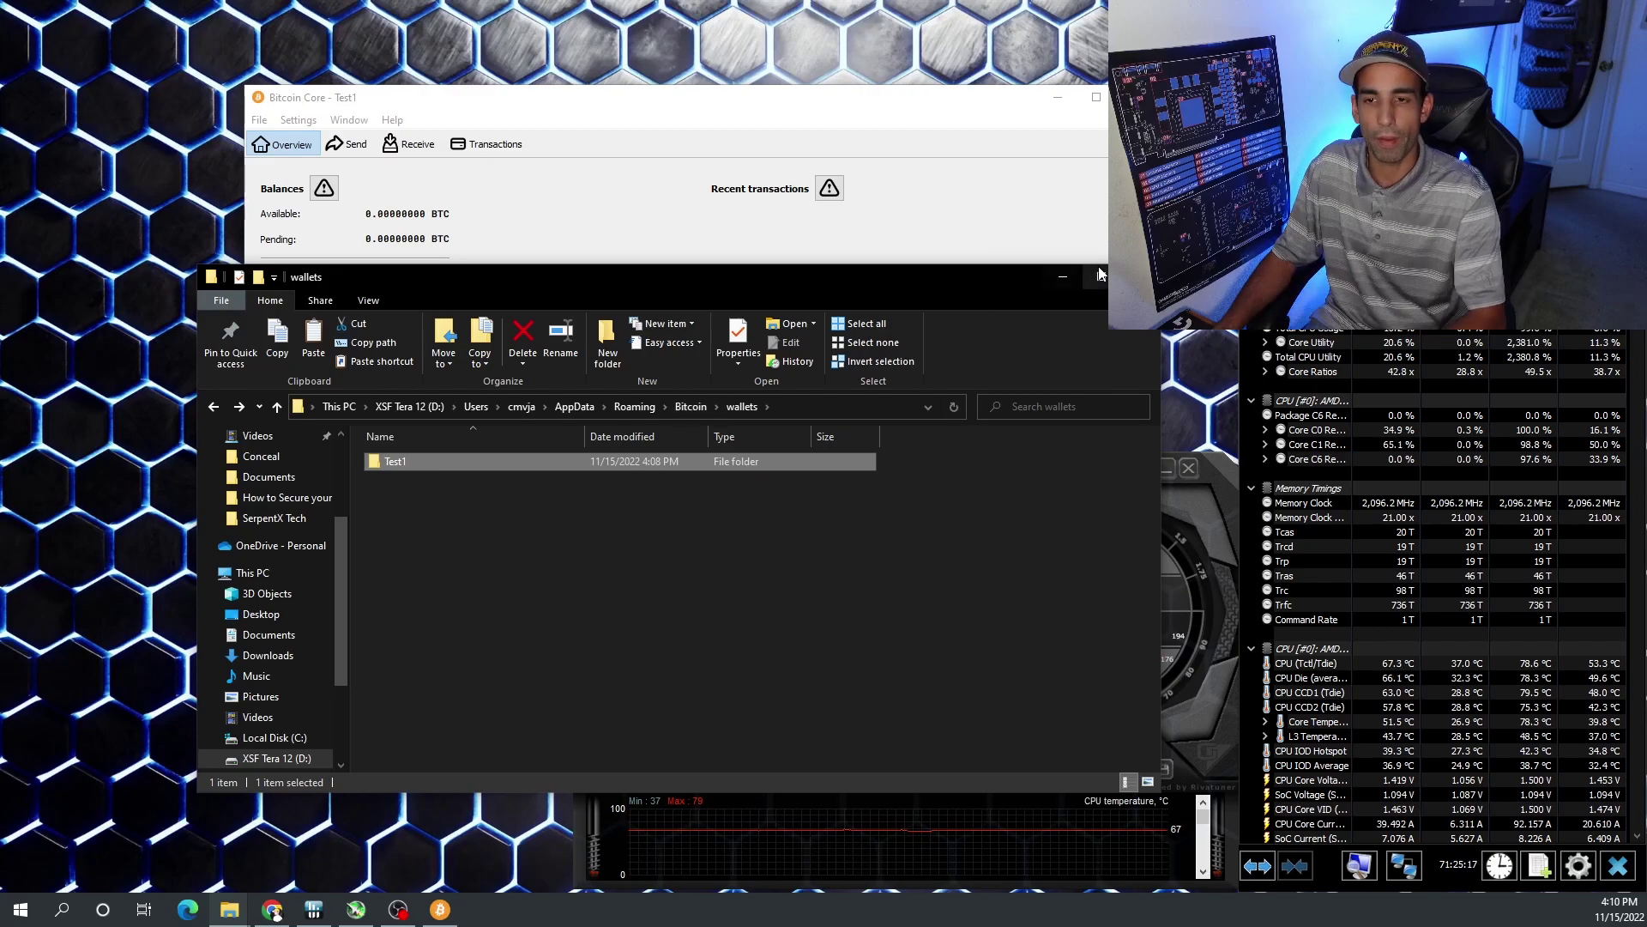
pyautogui.click(1067, 276)
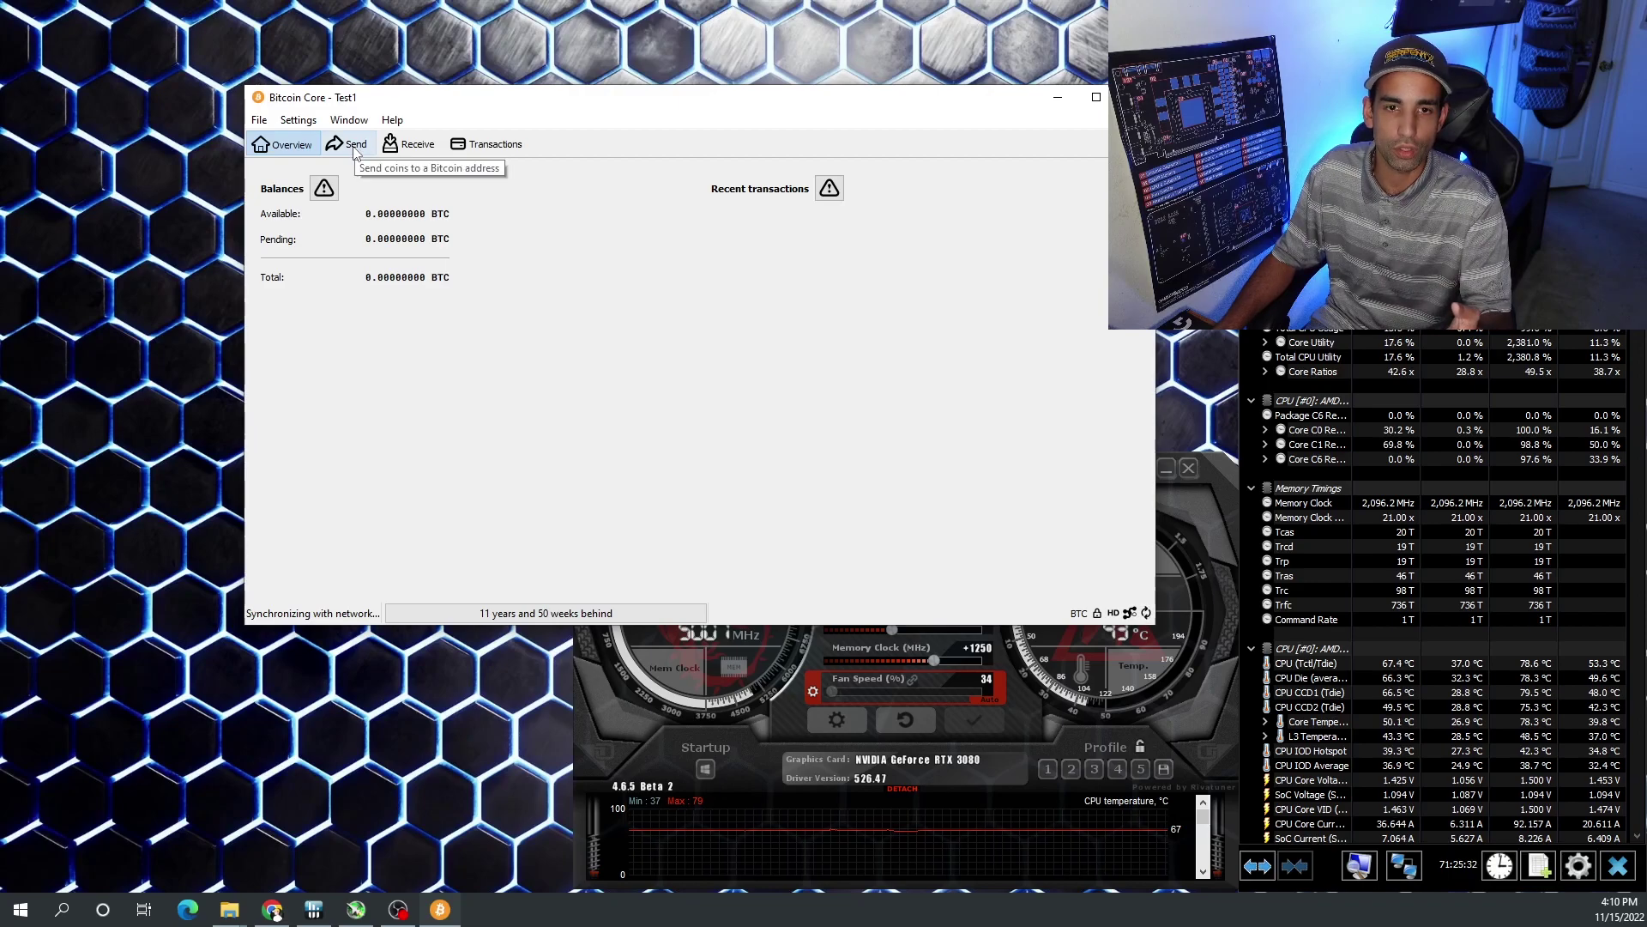
# - Create a receiving address labelled 'Test1', copy the address, and close the request details
pyautogui.click(412, 144)
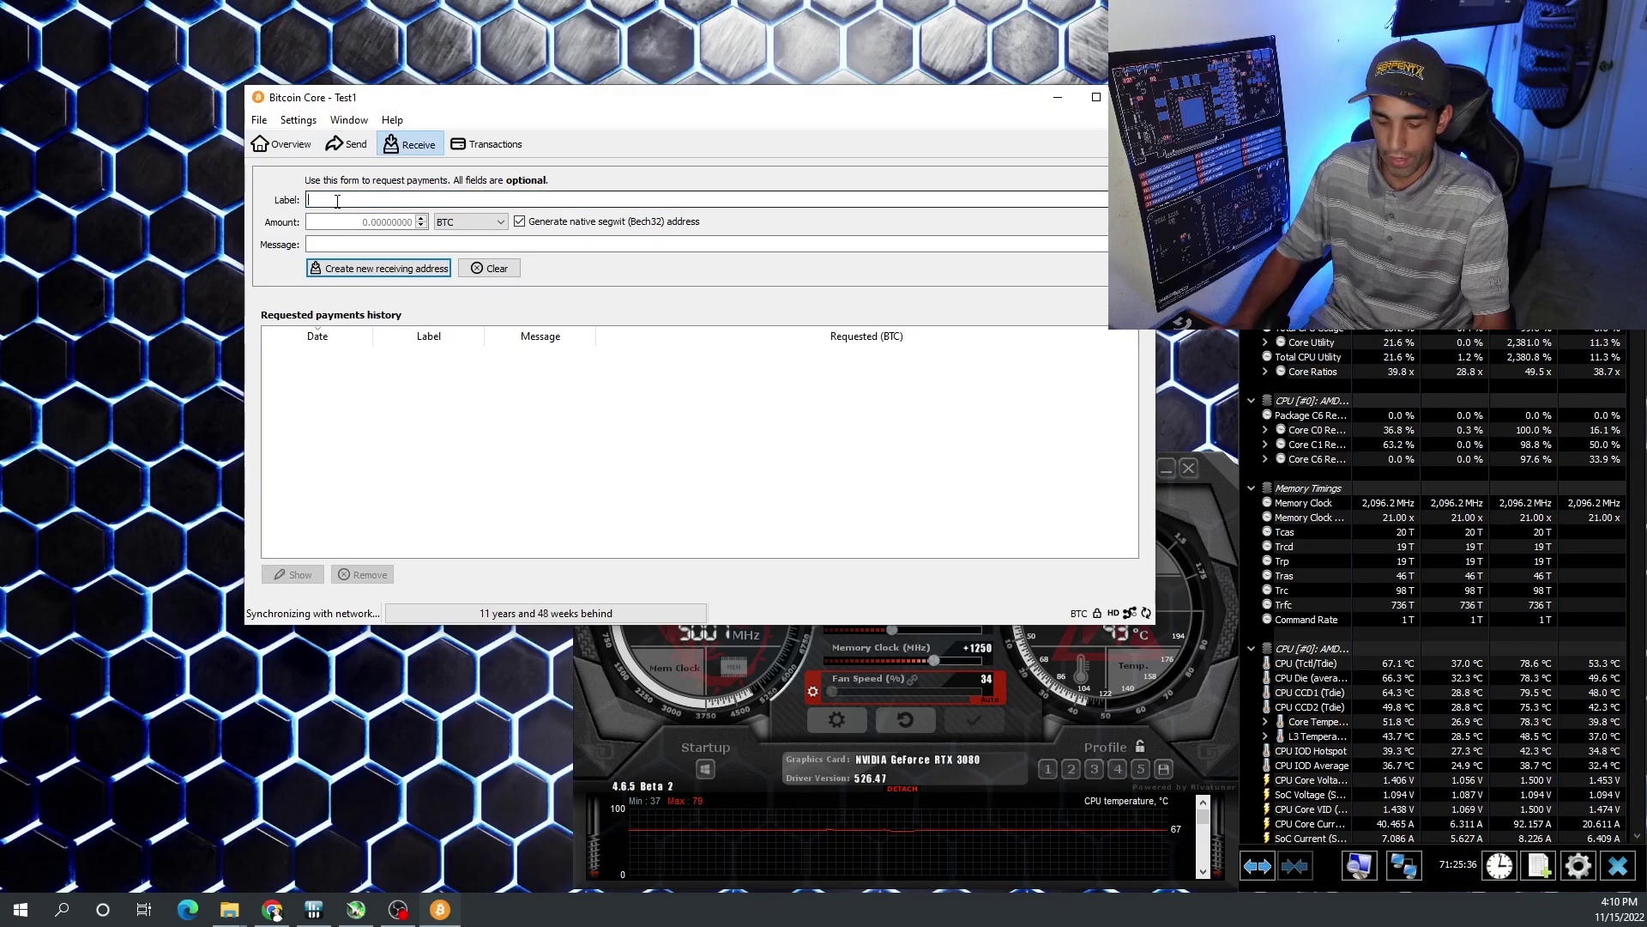
pyautogui.write('Test1')
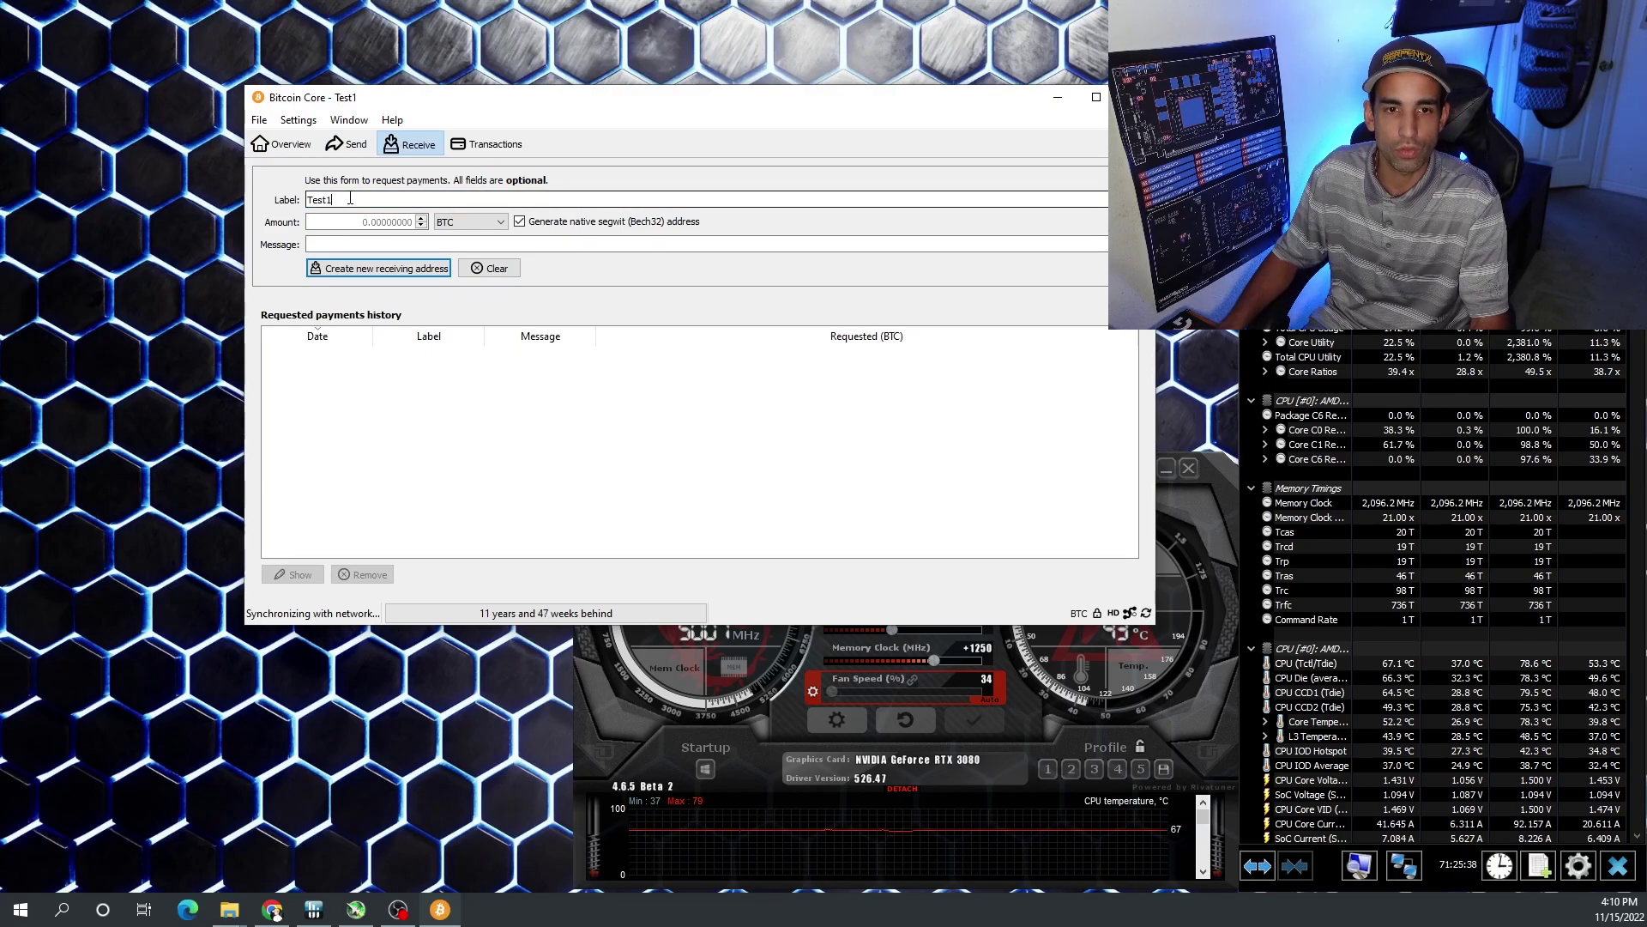
pyautogui.click(382, 268)
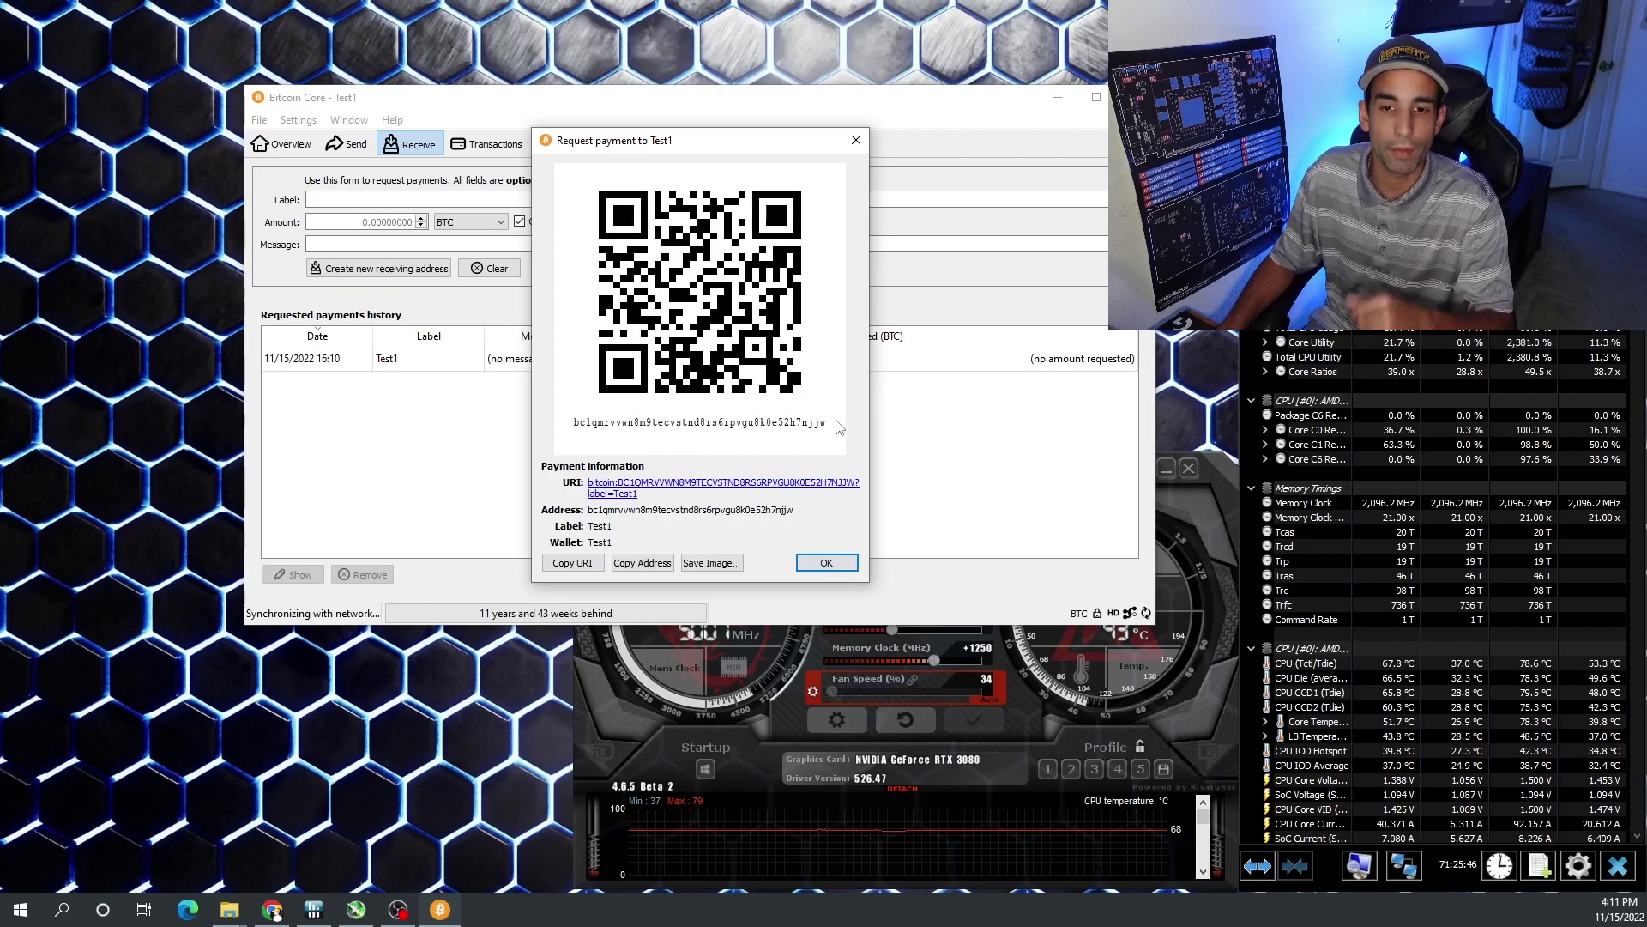
pyautogui.moveTo(580, 433); pyautogui.dragTo(875, 440)
pyautogui.moveTo(798, 512); pyautogui.dragTo(583, 515)
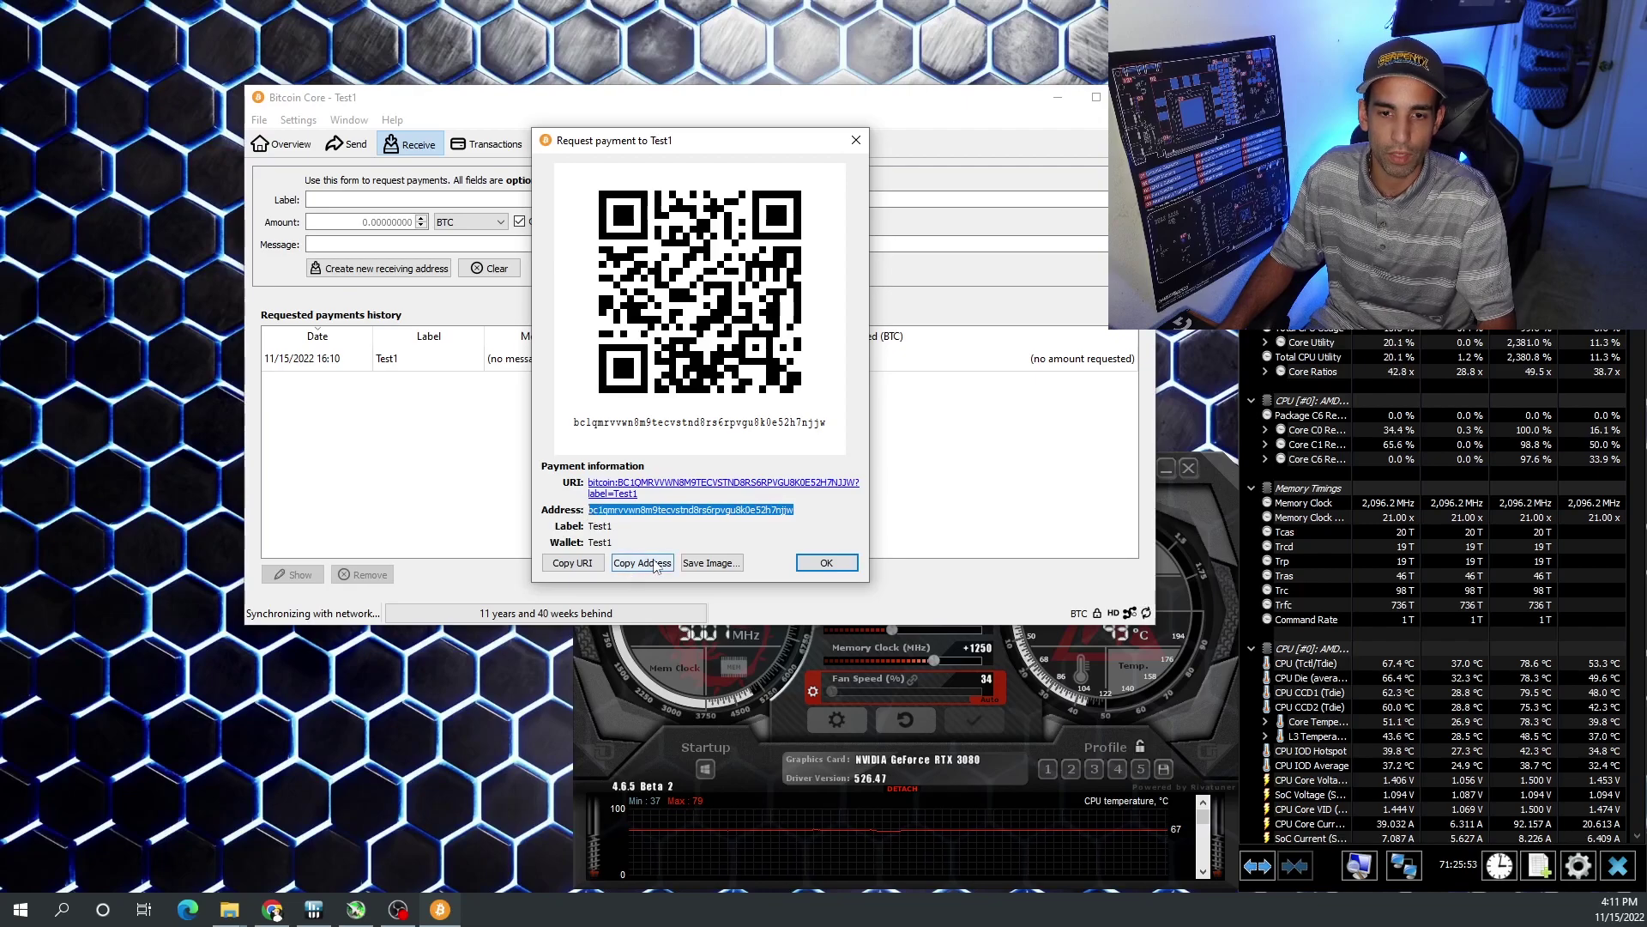
pyautogui.click(576, 566)
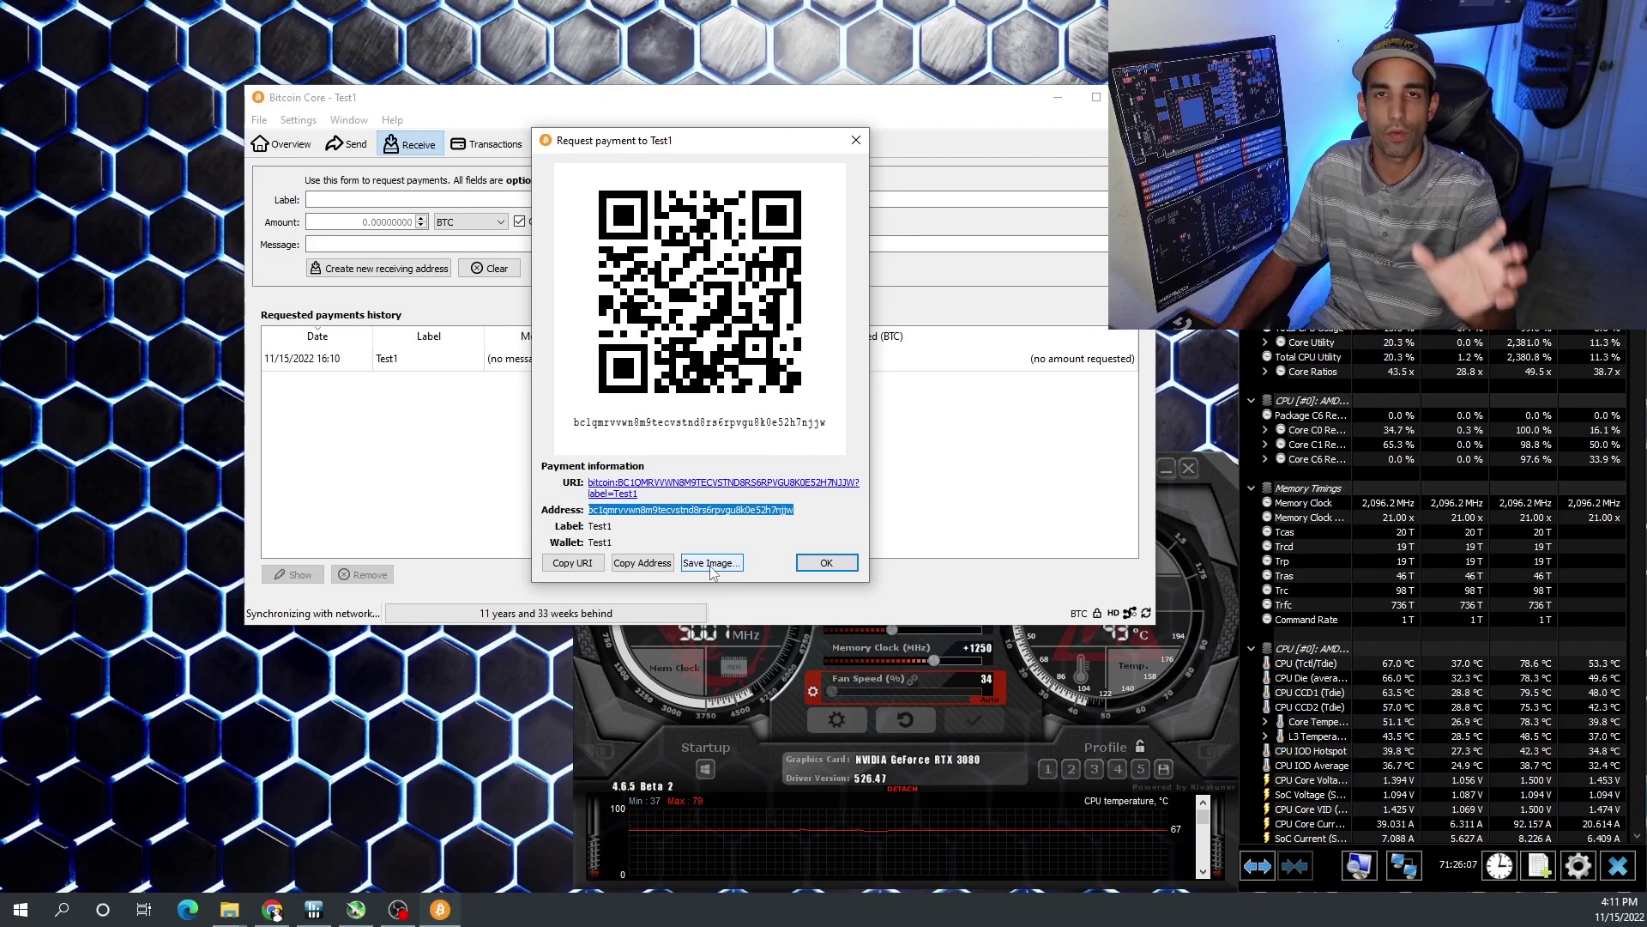
pyautogui.click(827, 563)
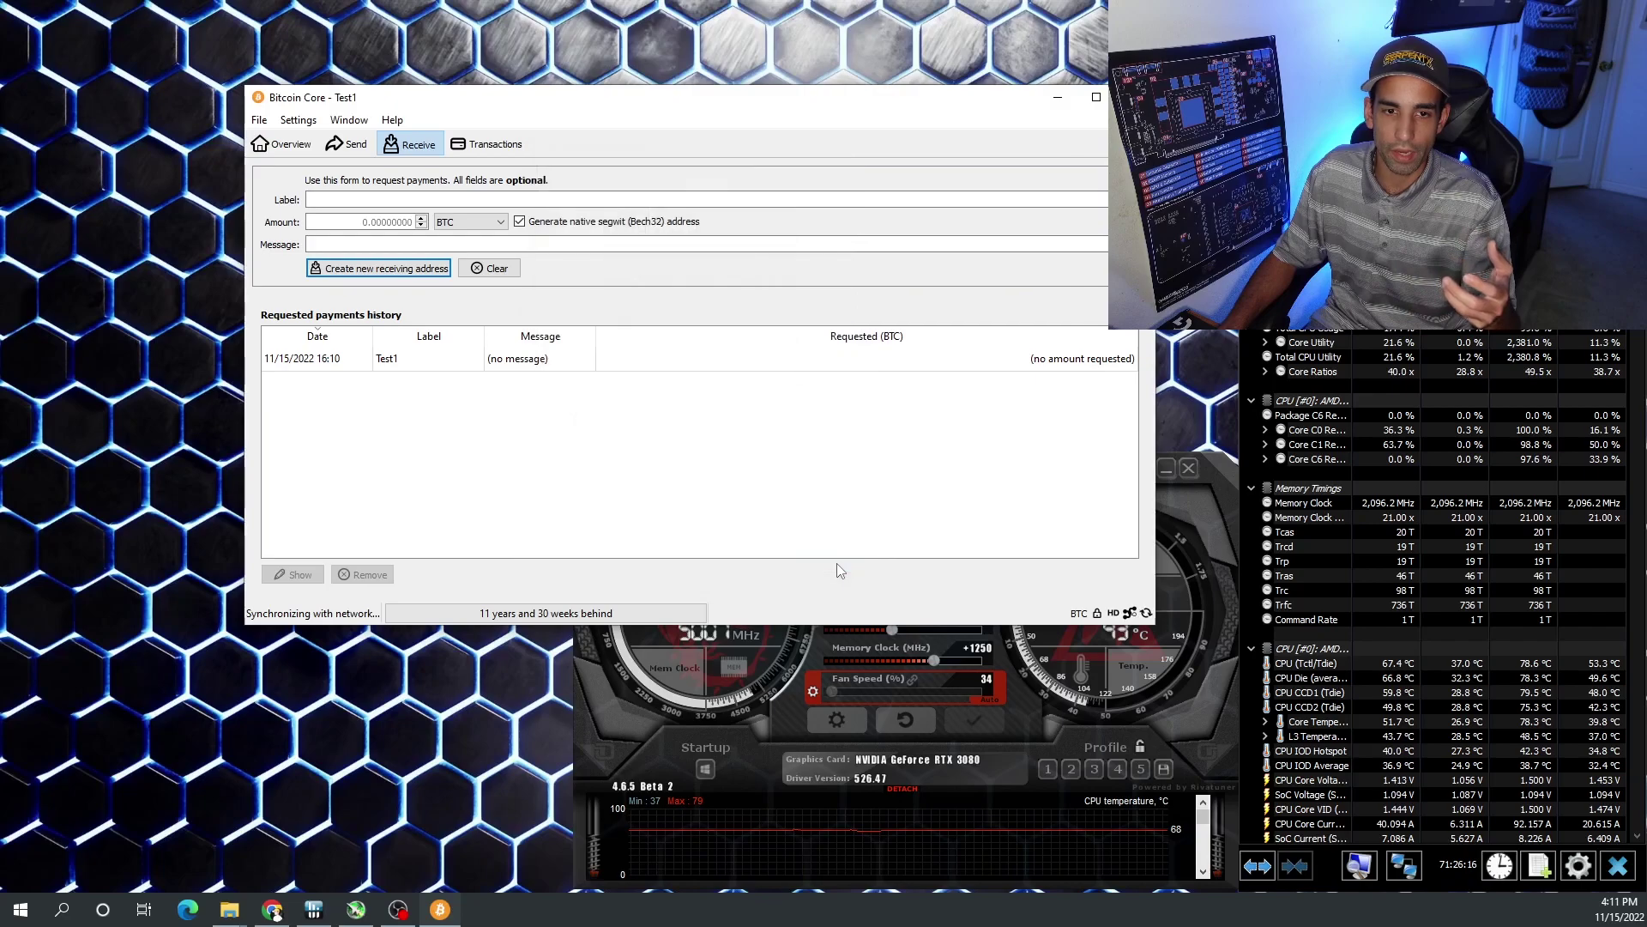
# - Inspect the Test1 request, the empty transaction history and the Send form
pyautogui.click(731, 364)
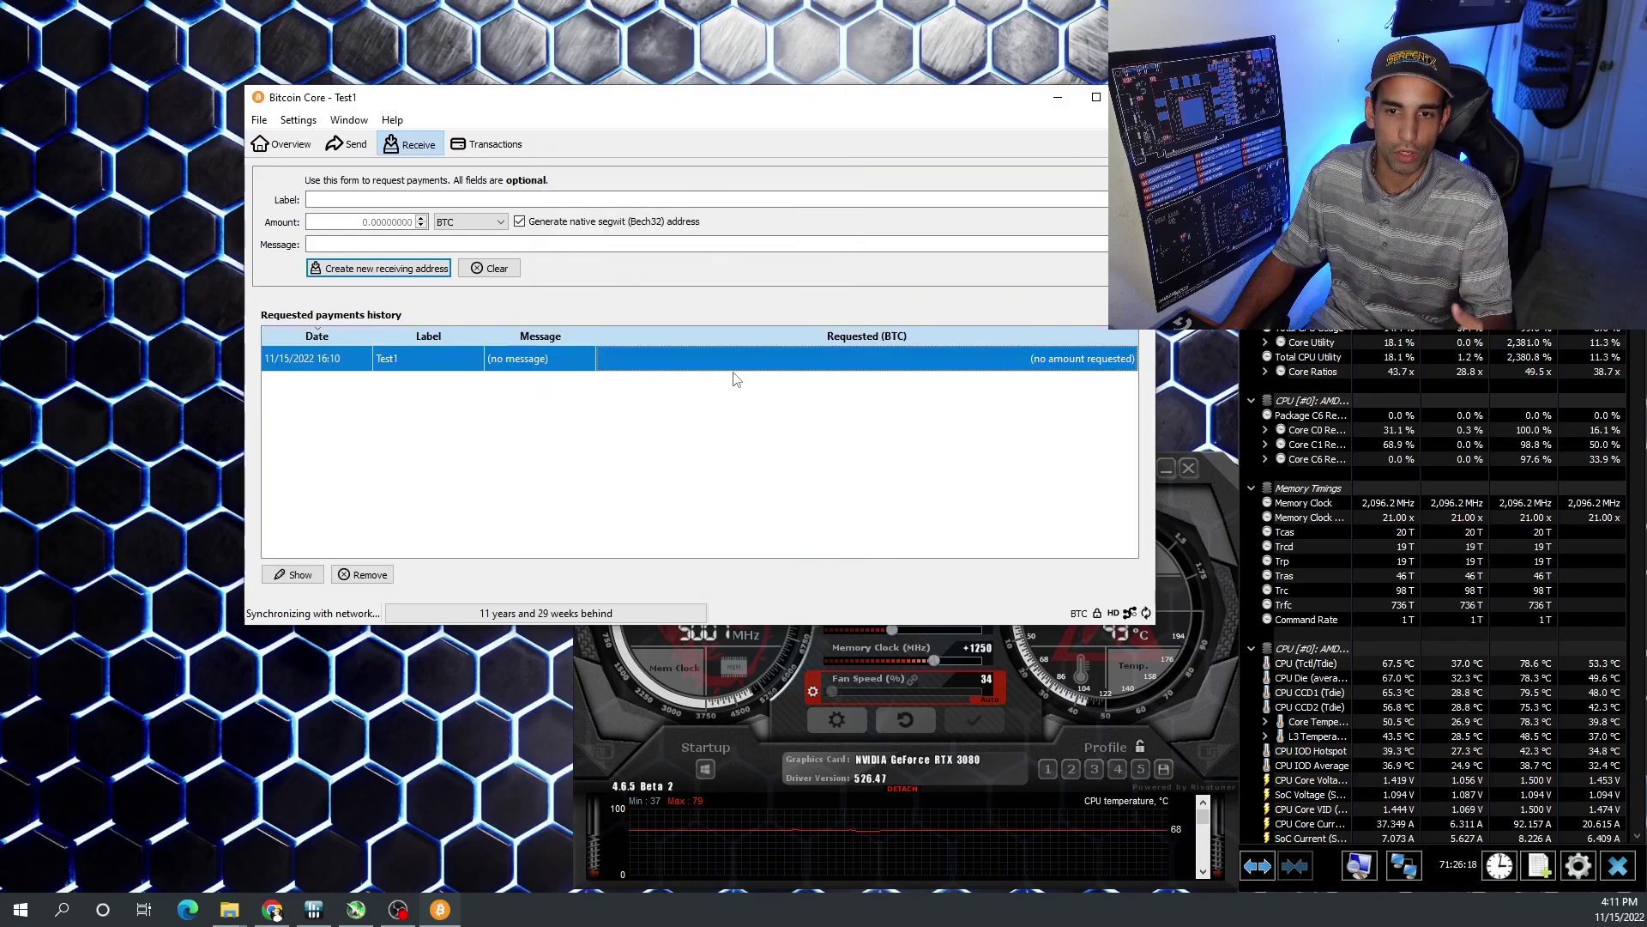
pyautogui.rightClick(743, 371)
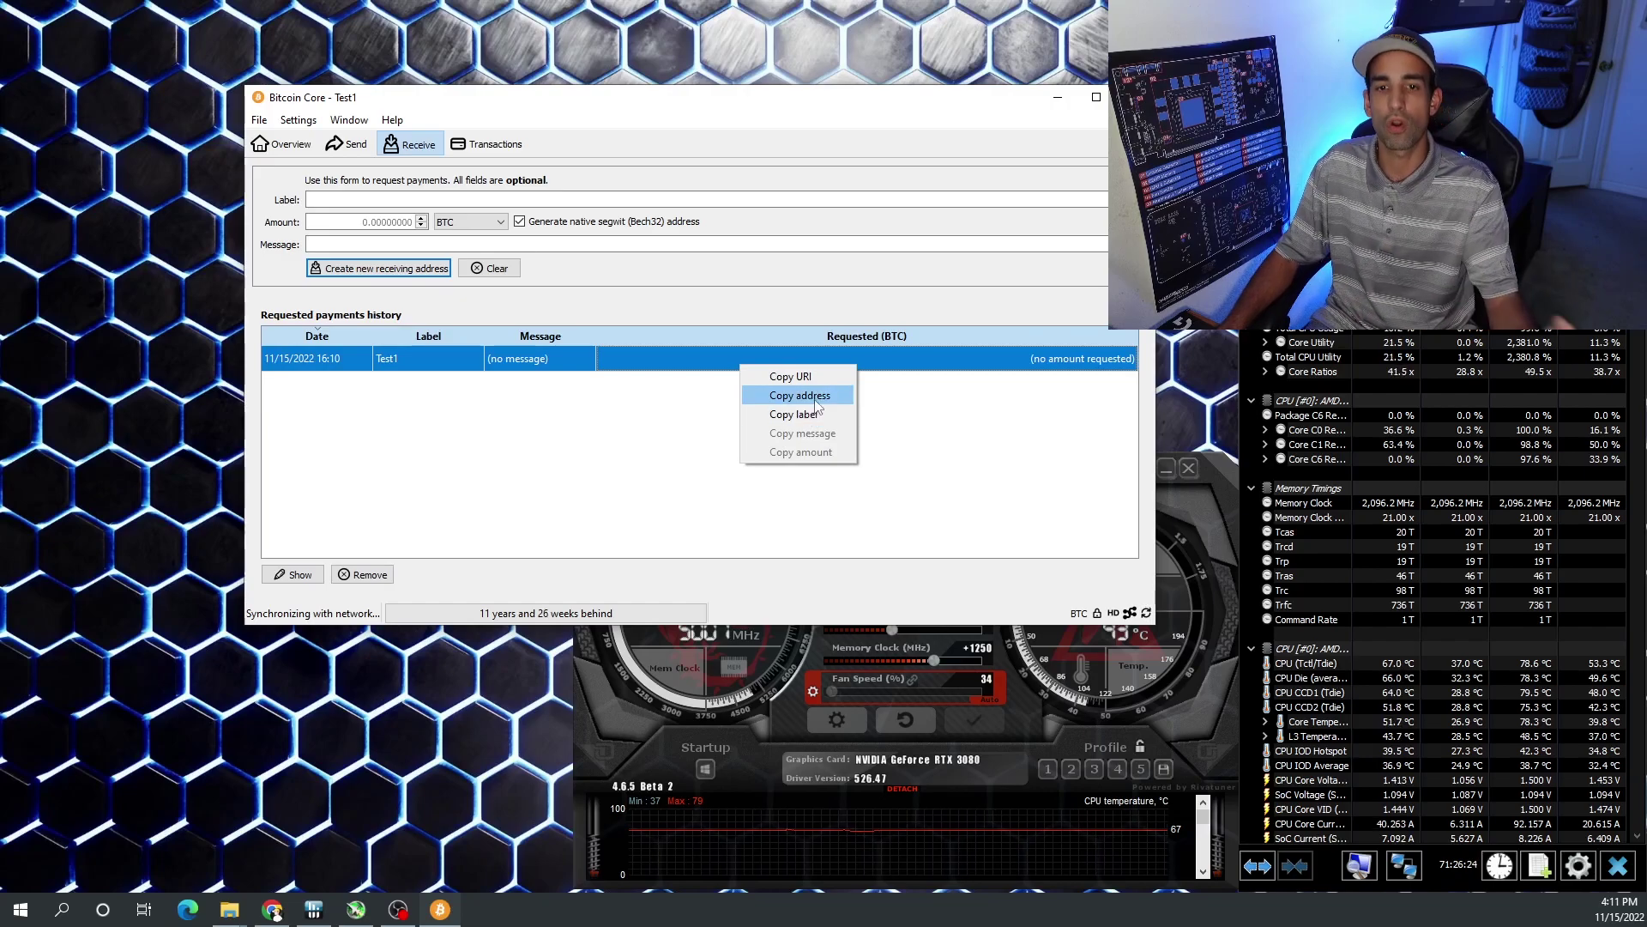
pyautogui.click(490, 144)
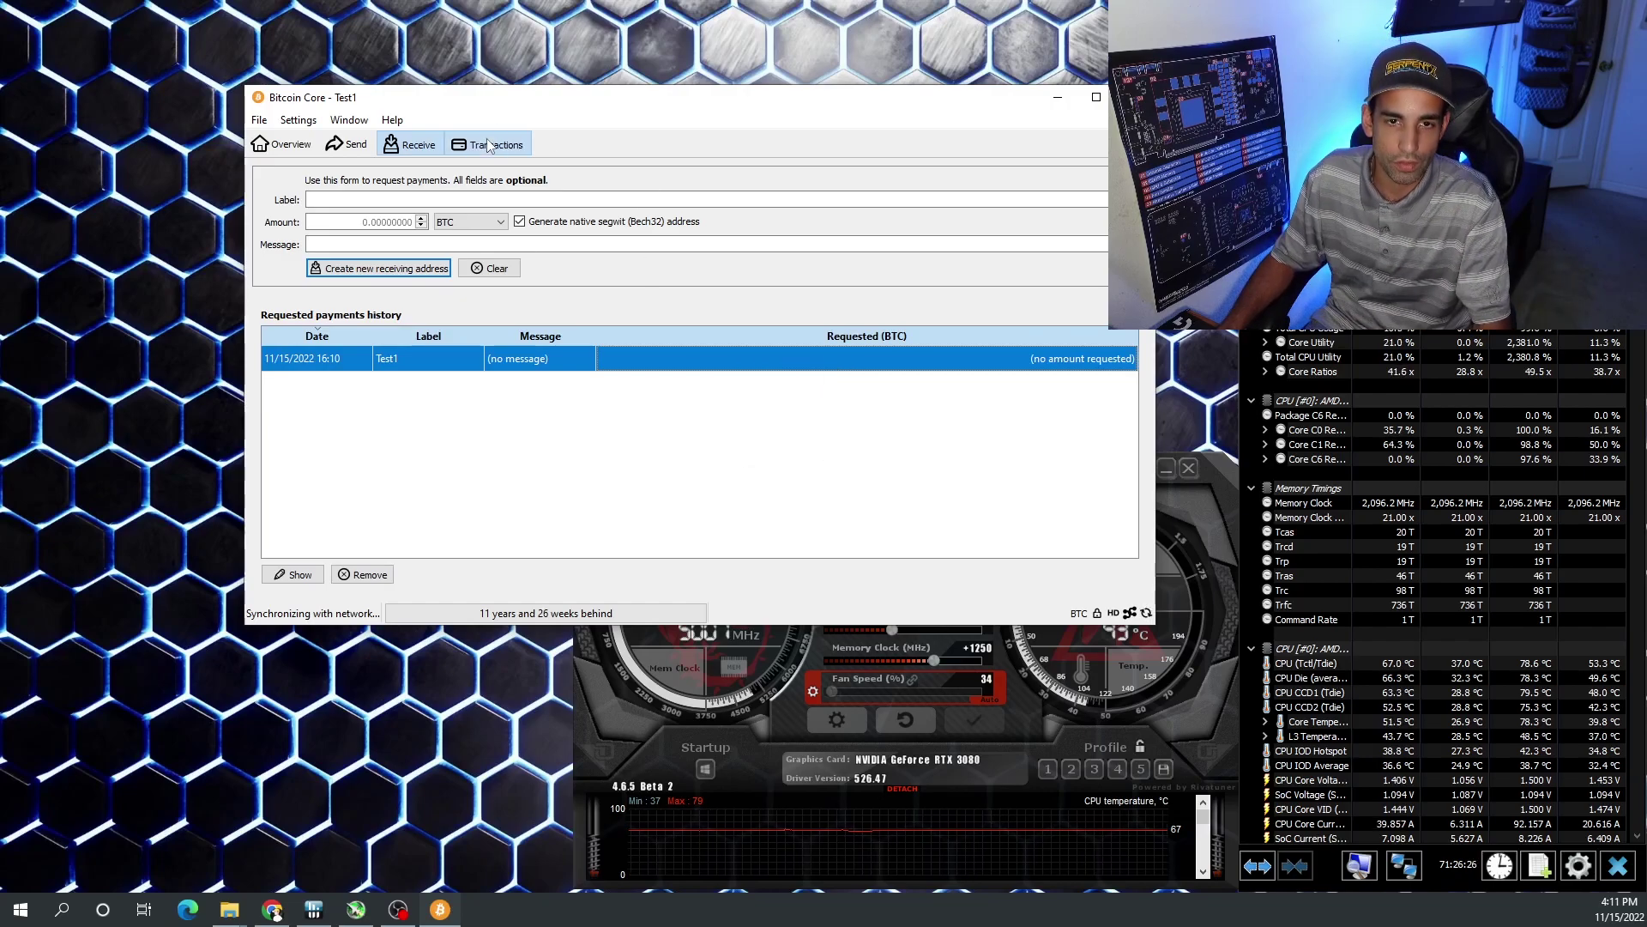
pyautogui.click(490, 145)
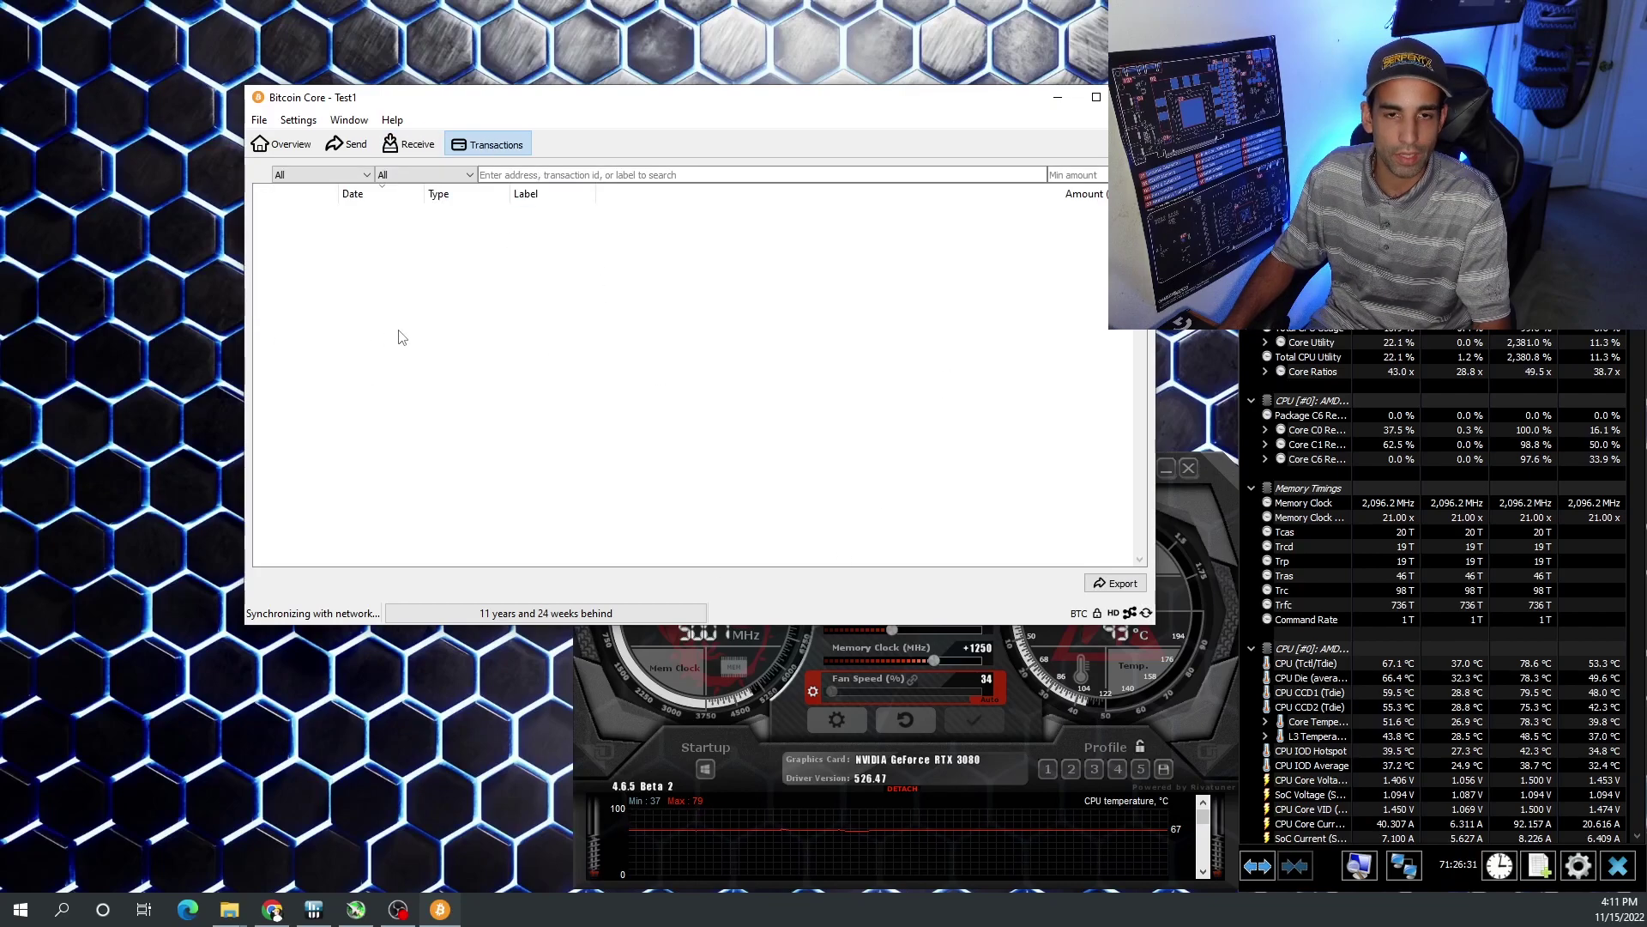
pyautogui.click(348, 144)
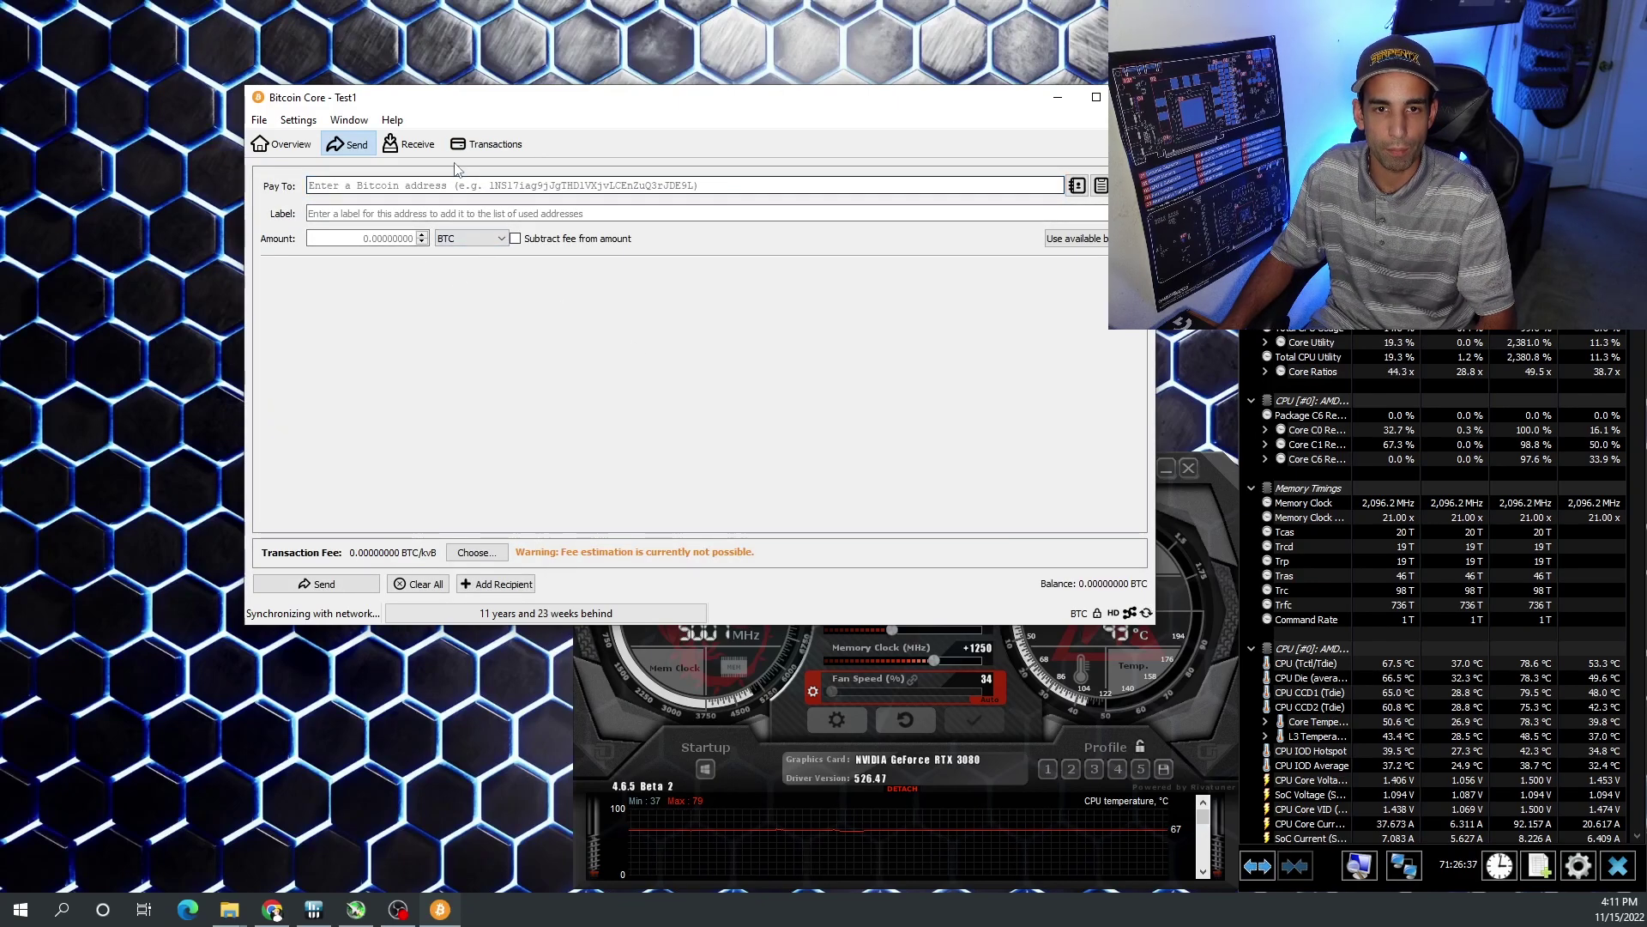
pyautogui.click(412, 145)
# - Paste the copied Test1 address into the Send form's Pay To field
pyautogui.rightClick(790, 360)
pyautogui.press('Escape')
pyautogui.click(348, 144)
pyautogui.hotkey('ctrl', 'v')
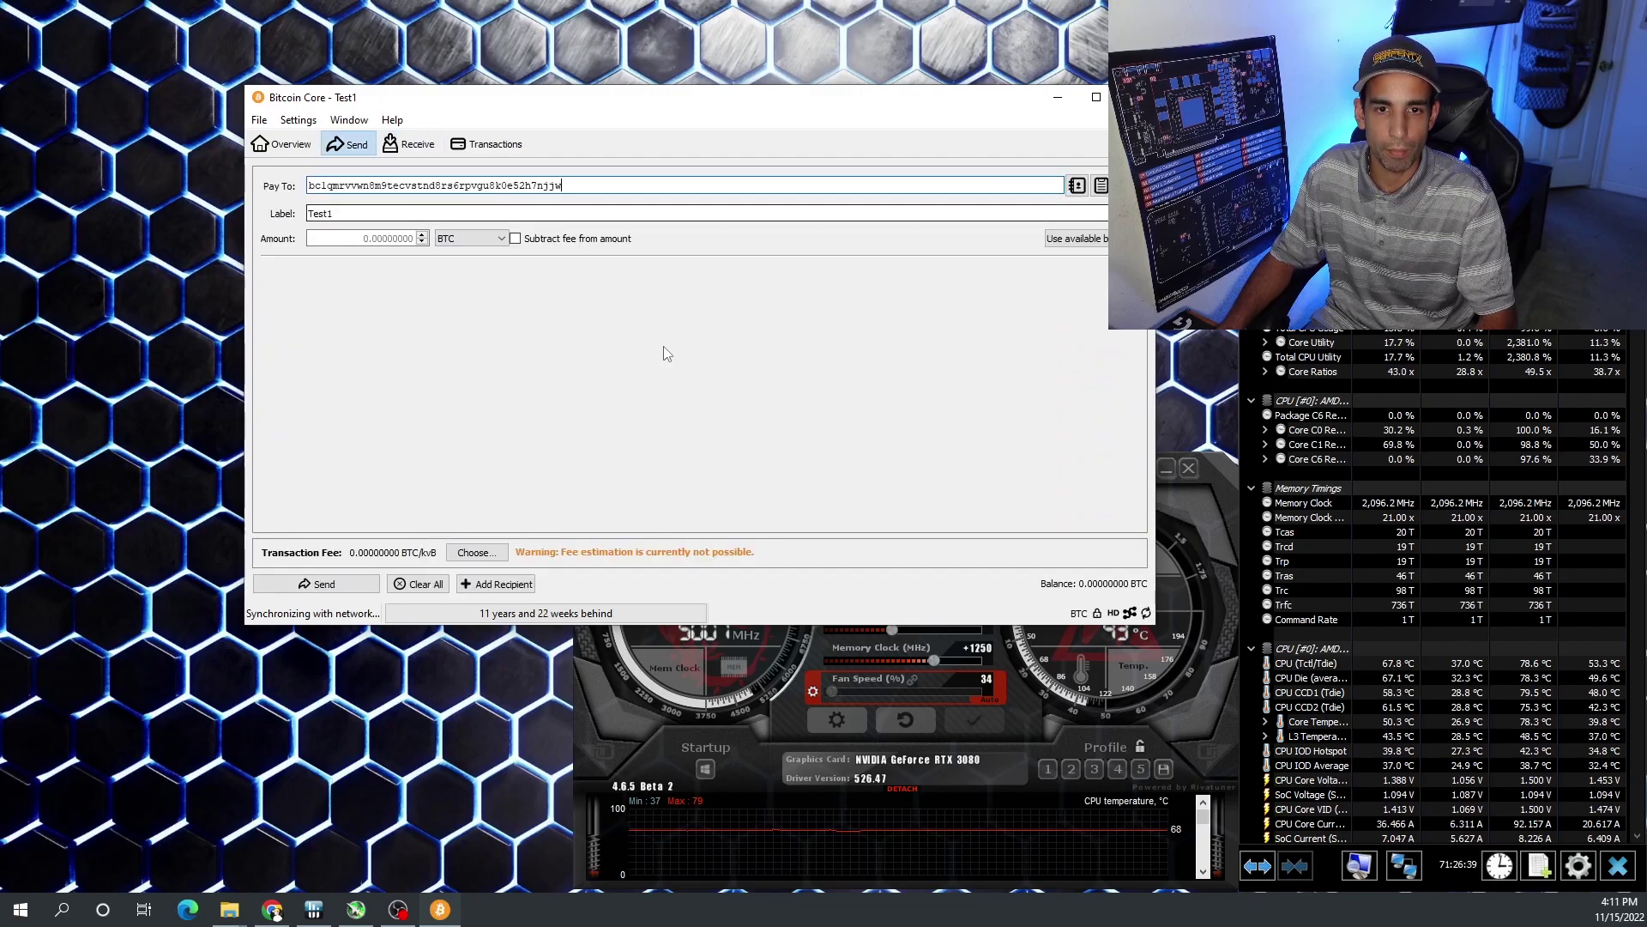
pyautogui.moveTo(314, 185); pyautogui.dragTo(607, 187)
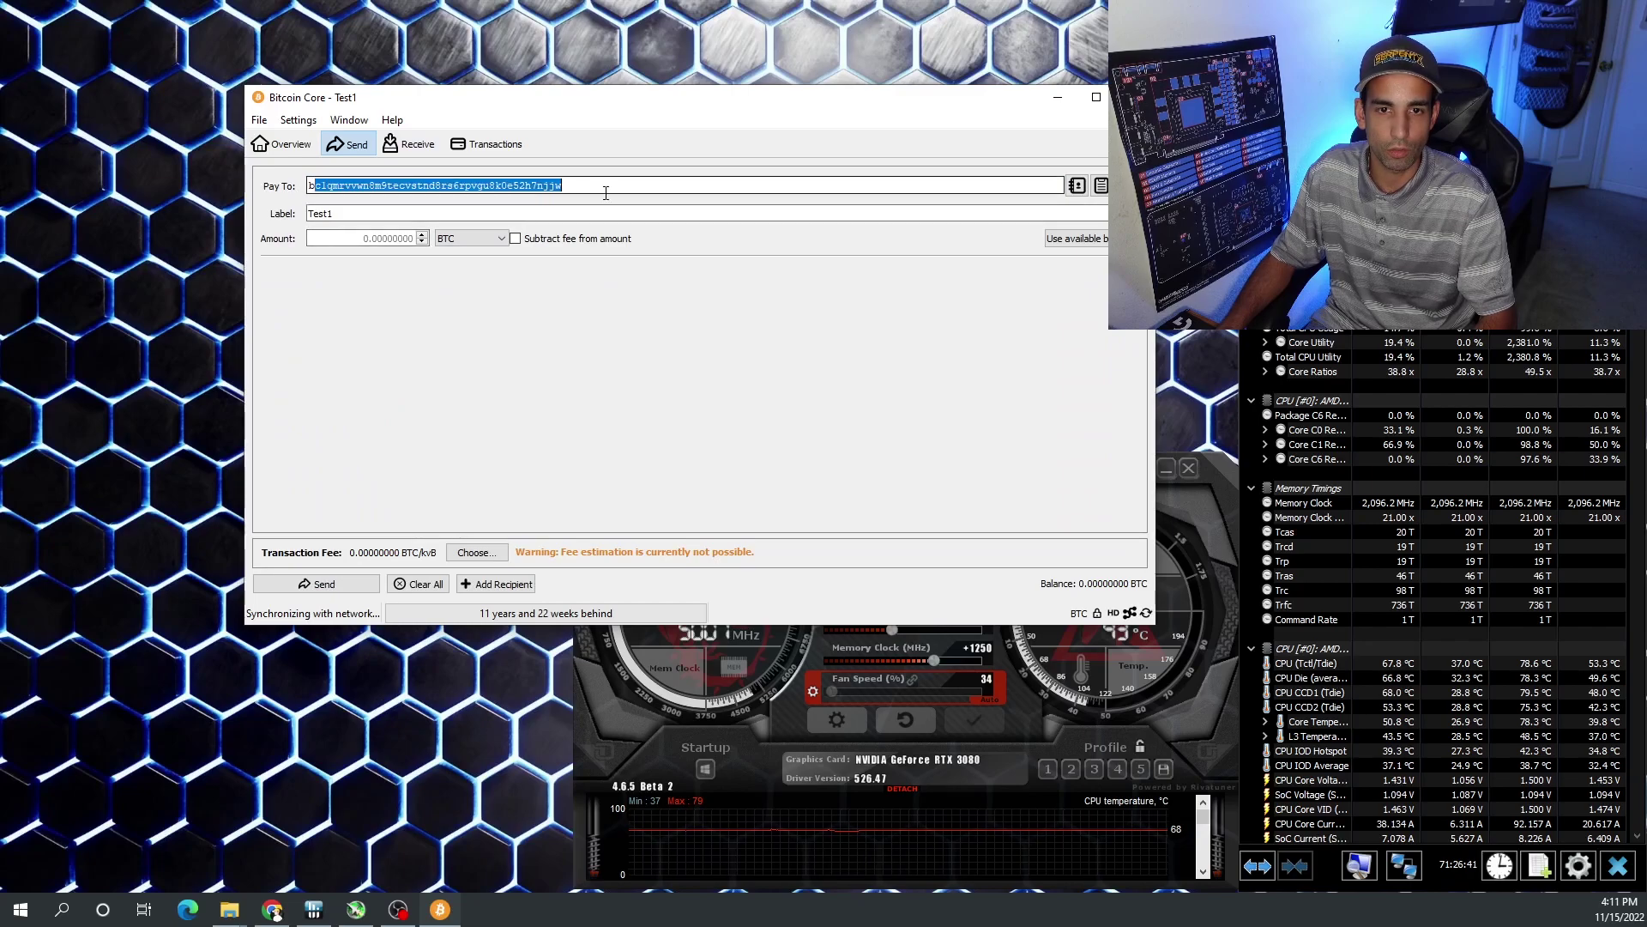
# - Keep BTC as the amount unit, enable fee subtraction, and shift the window left
pyautogui.click(368, 239)
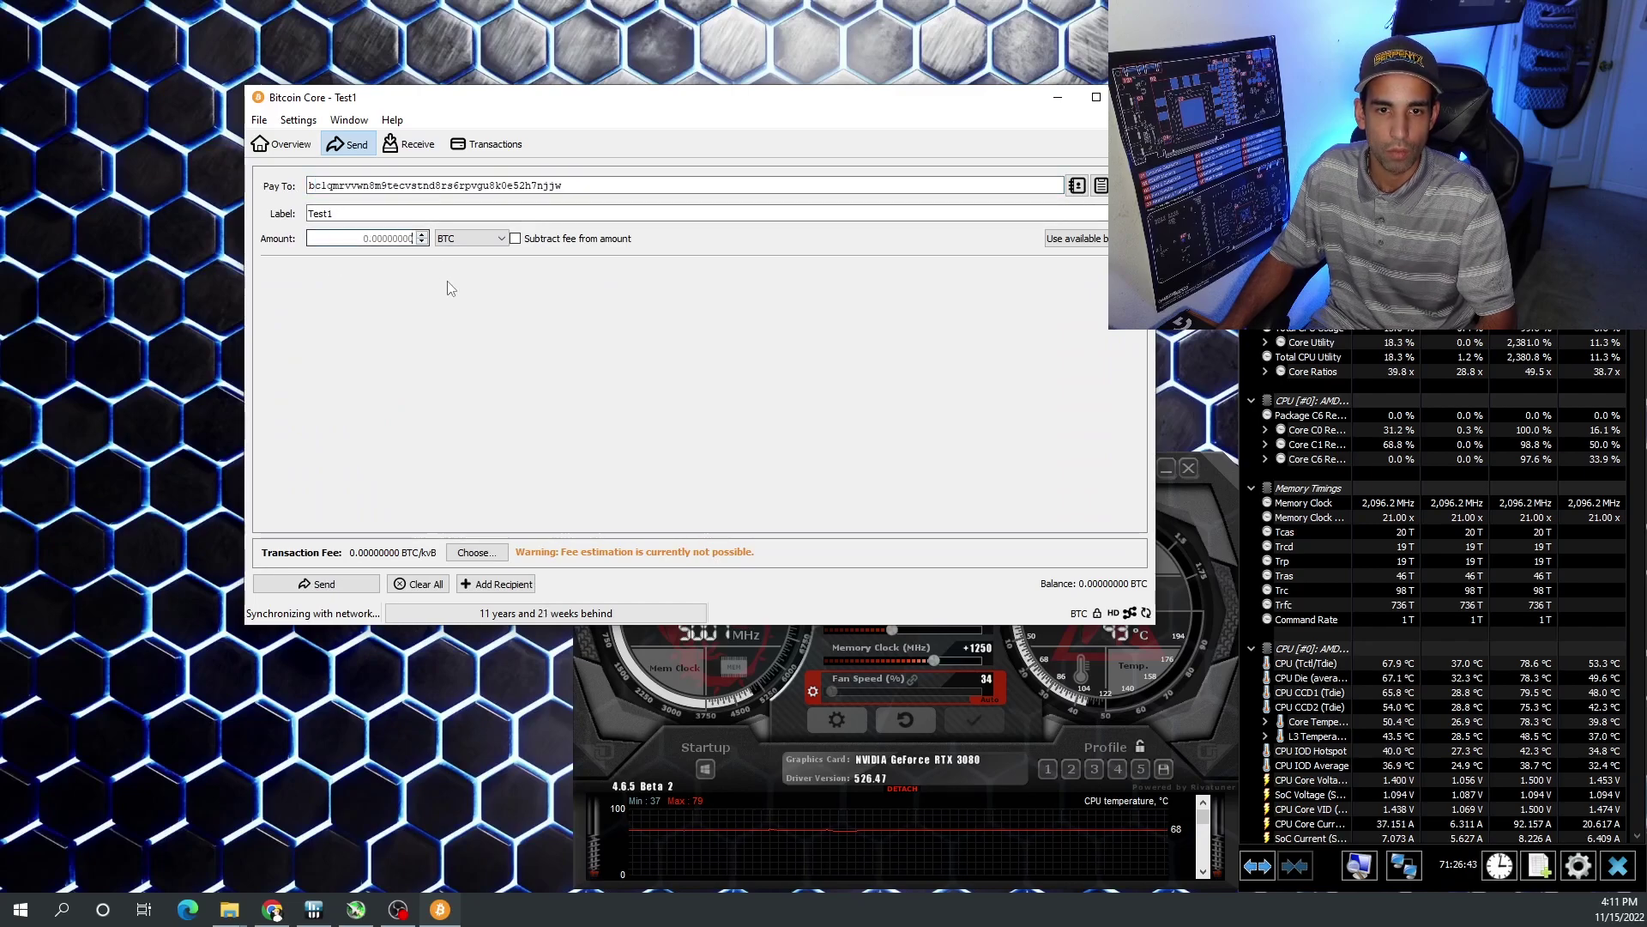
pyautogui.click(479, 245)
pyautogui.click(480, 249)
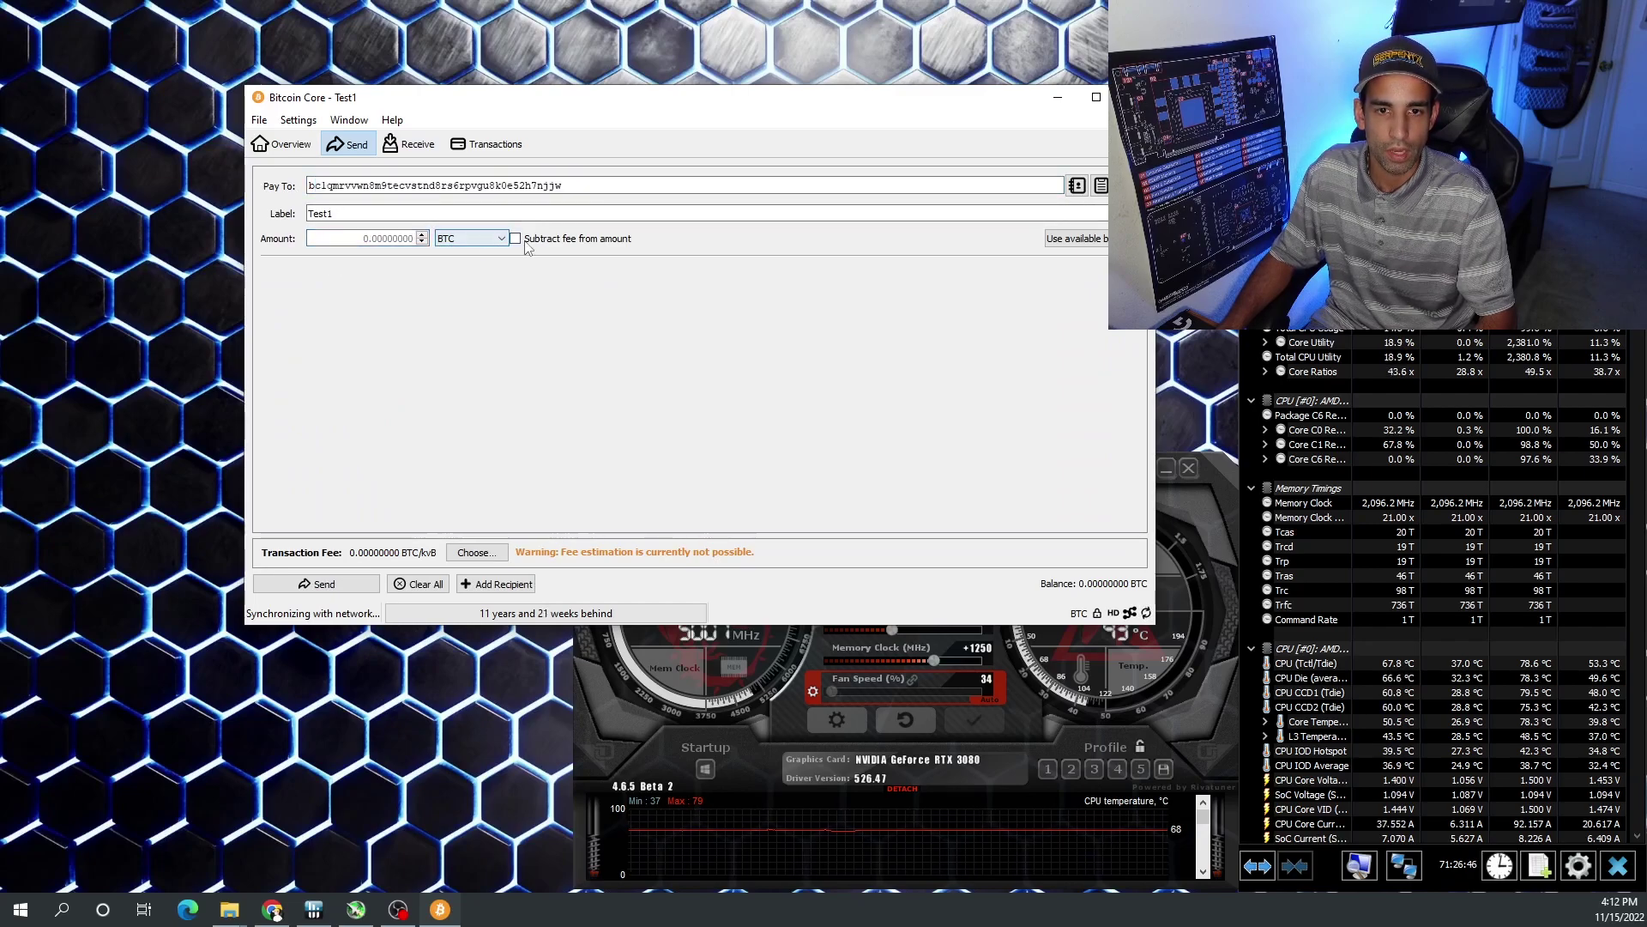
pyautogui.click(515, 240)
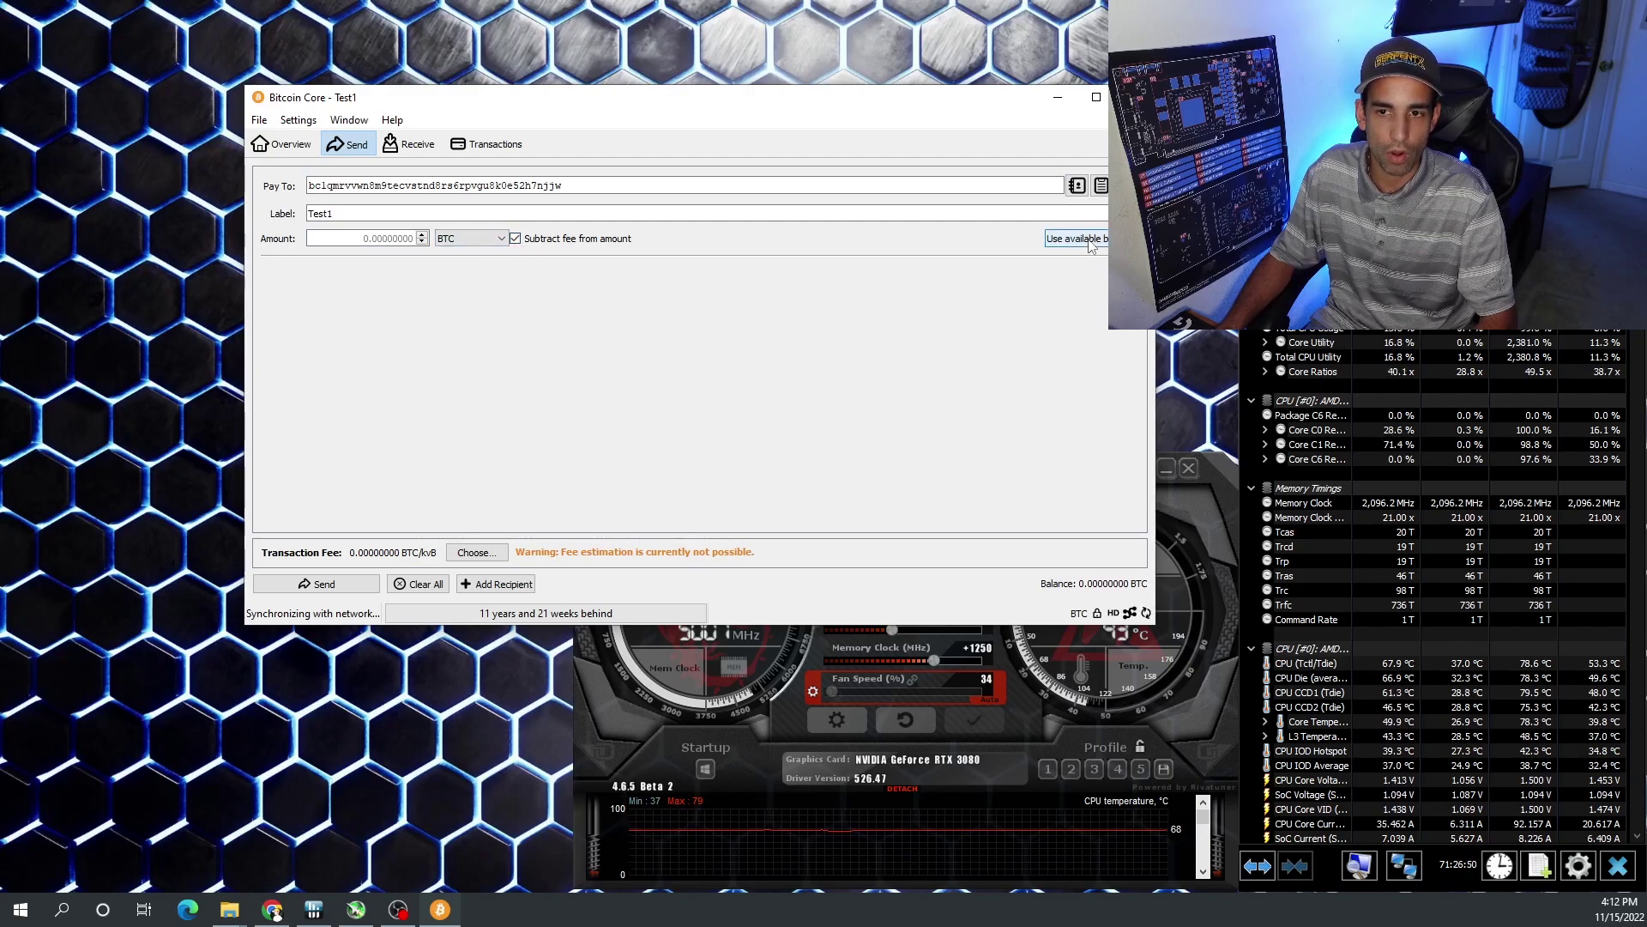
pyautogui.moveTo(878, 100); pyautogui.dragTo(666, 93)
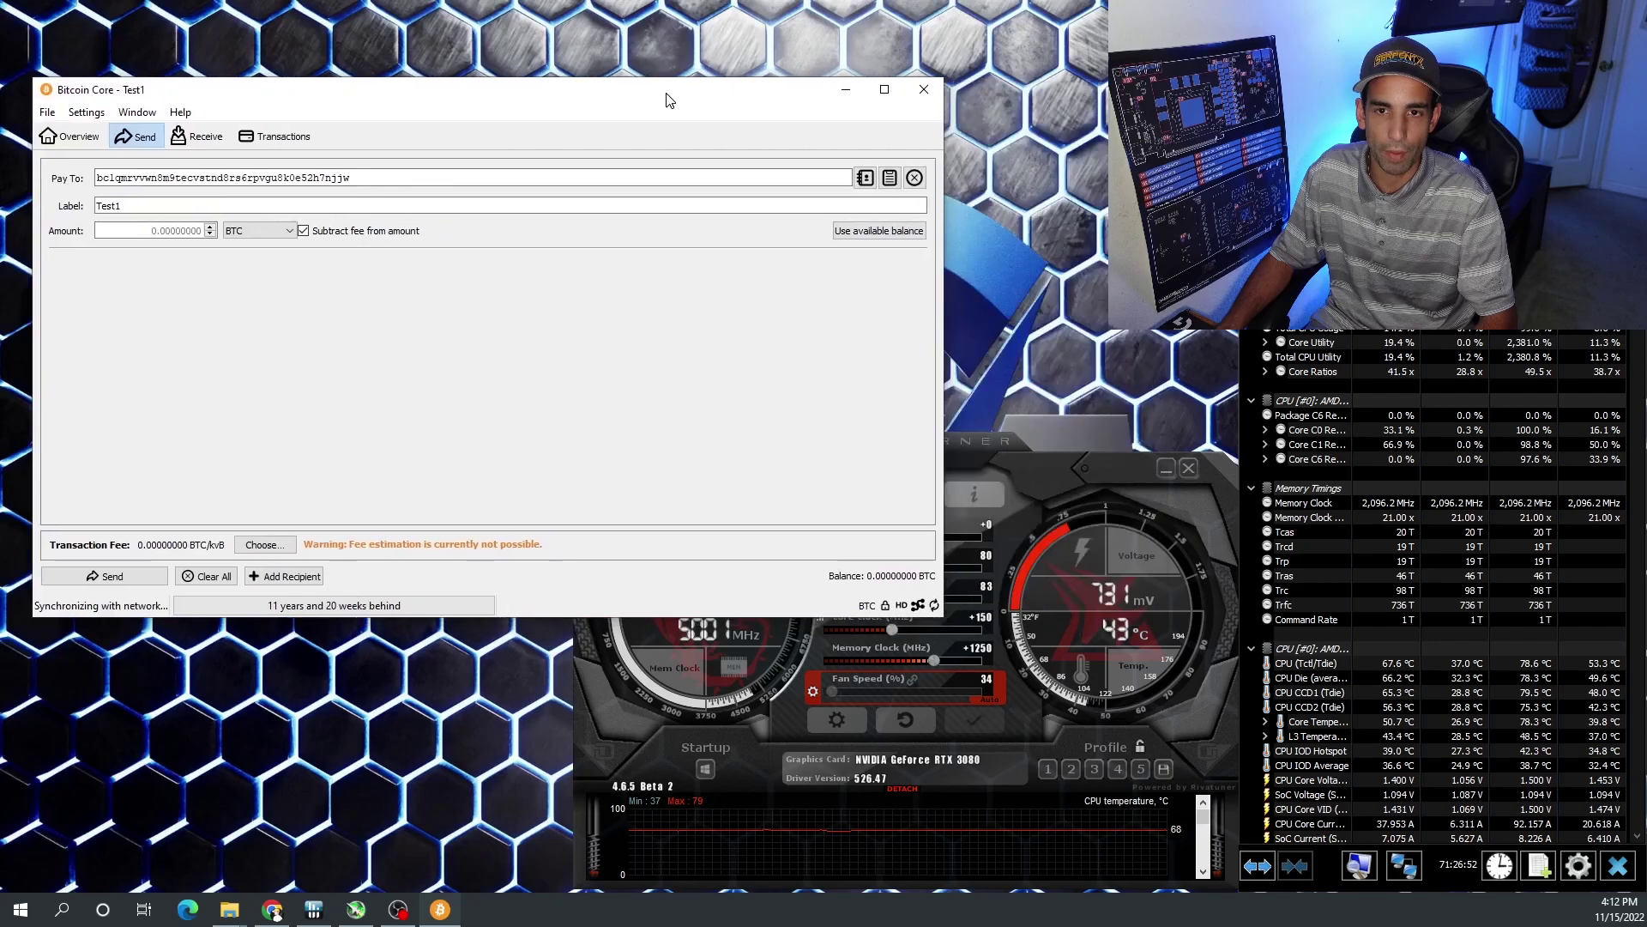
pyautogui.click(871, 232)
pyautogui.click(865, 178)
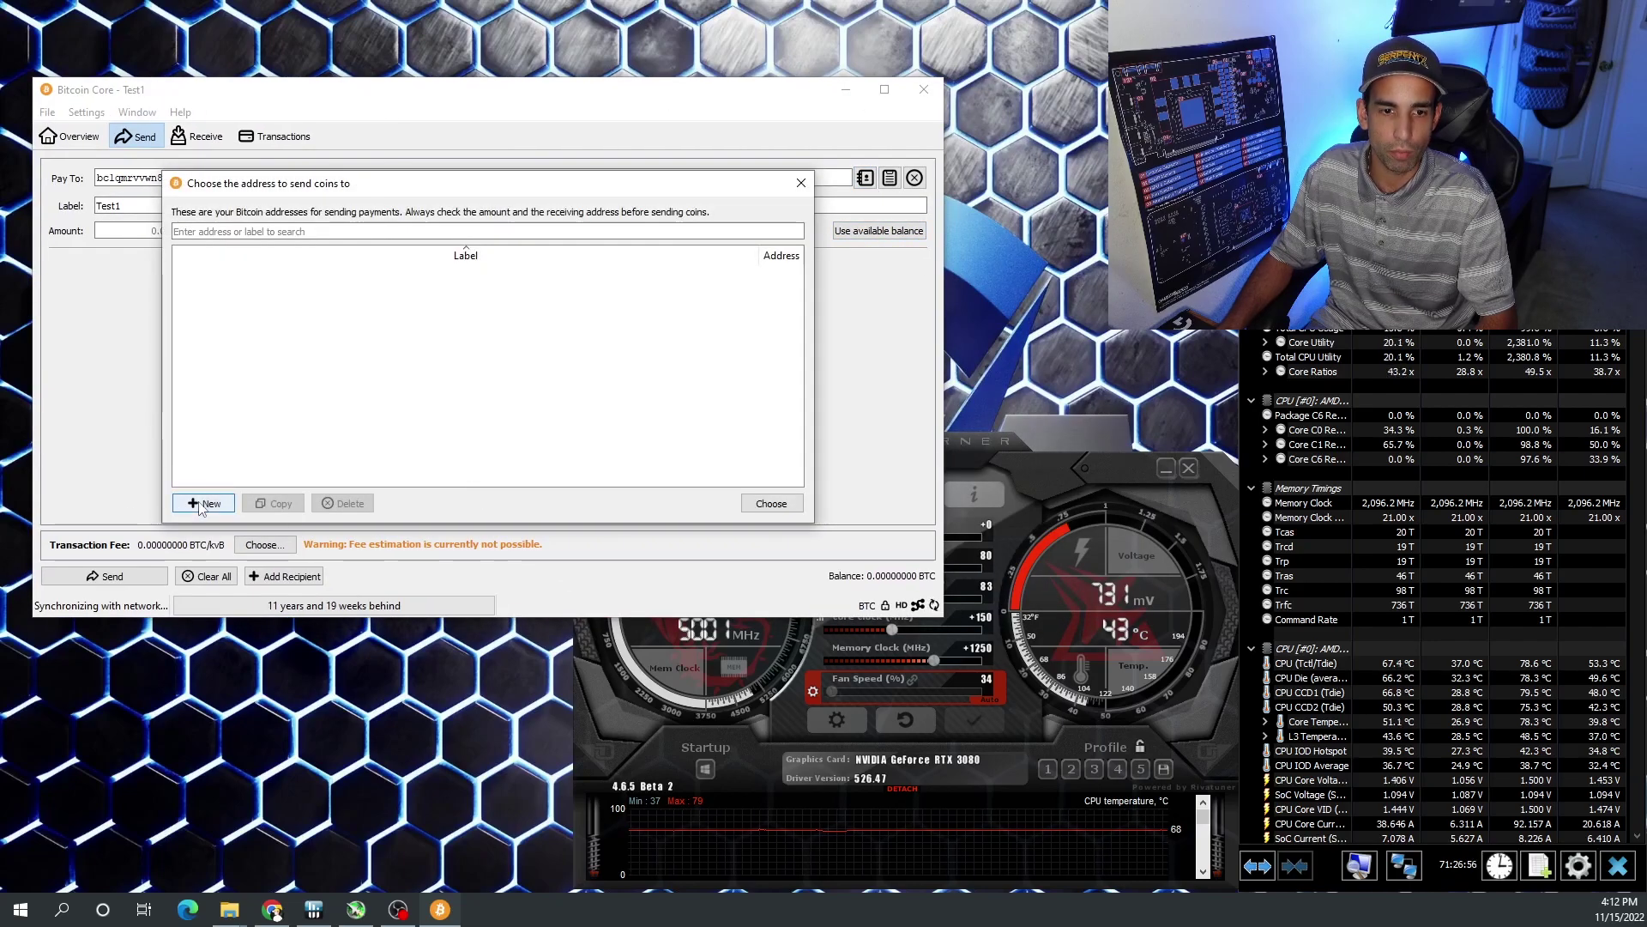
pyautogui.click(203, 504)
pyautogui.write('bc1qmrvvwn8m9tecvstnd8rs6rpvgu8k0e52h7njjw')
pyautogui.click(431, 354)
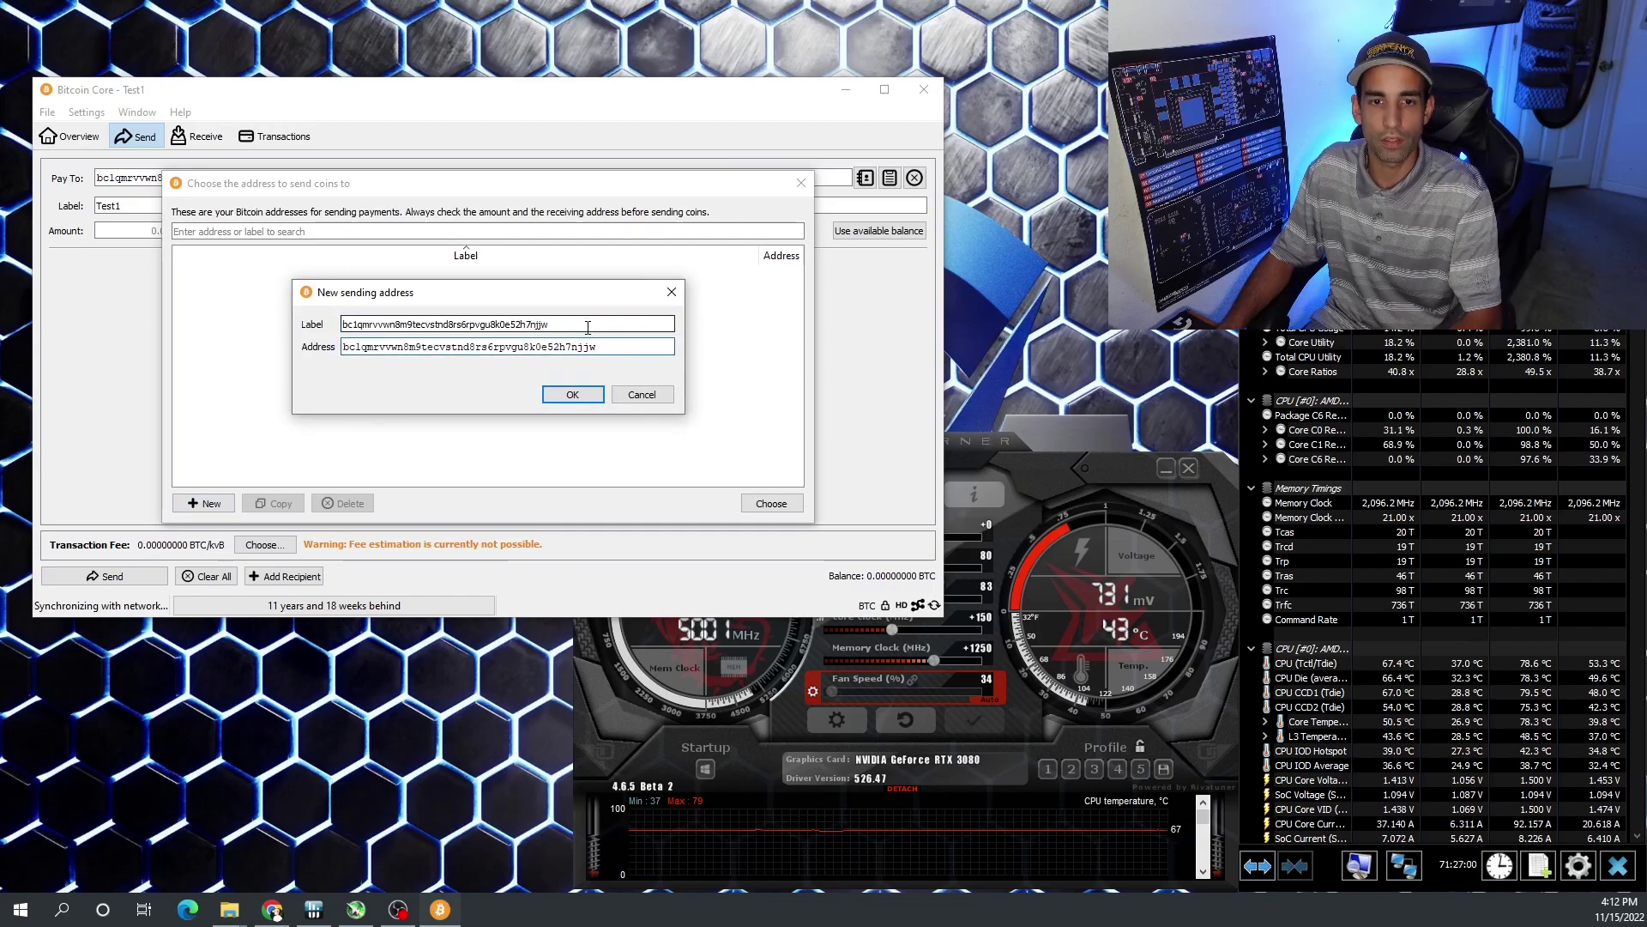
pyautogui.moveTo(588, 324); pyautogui.dragTo(75, 306)
pyautogui.press('BackSpace')
pyautogui.write('Chr')
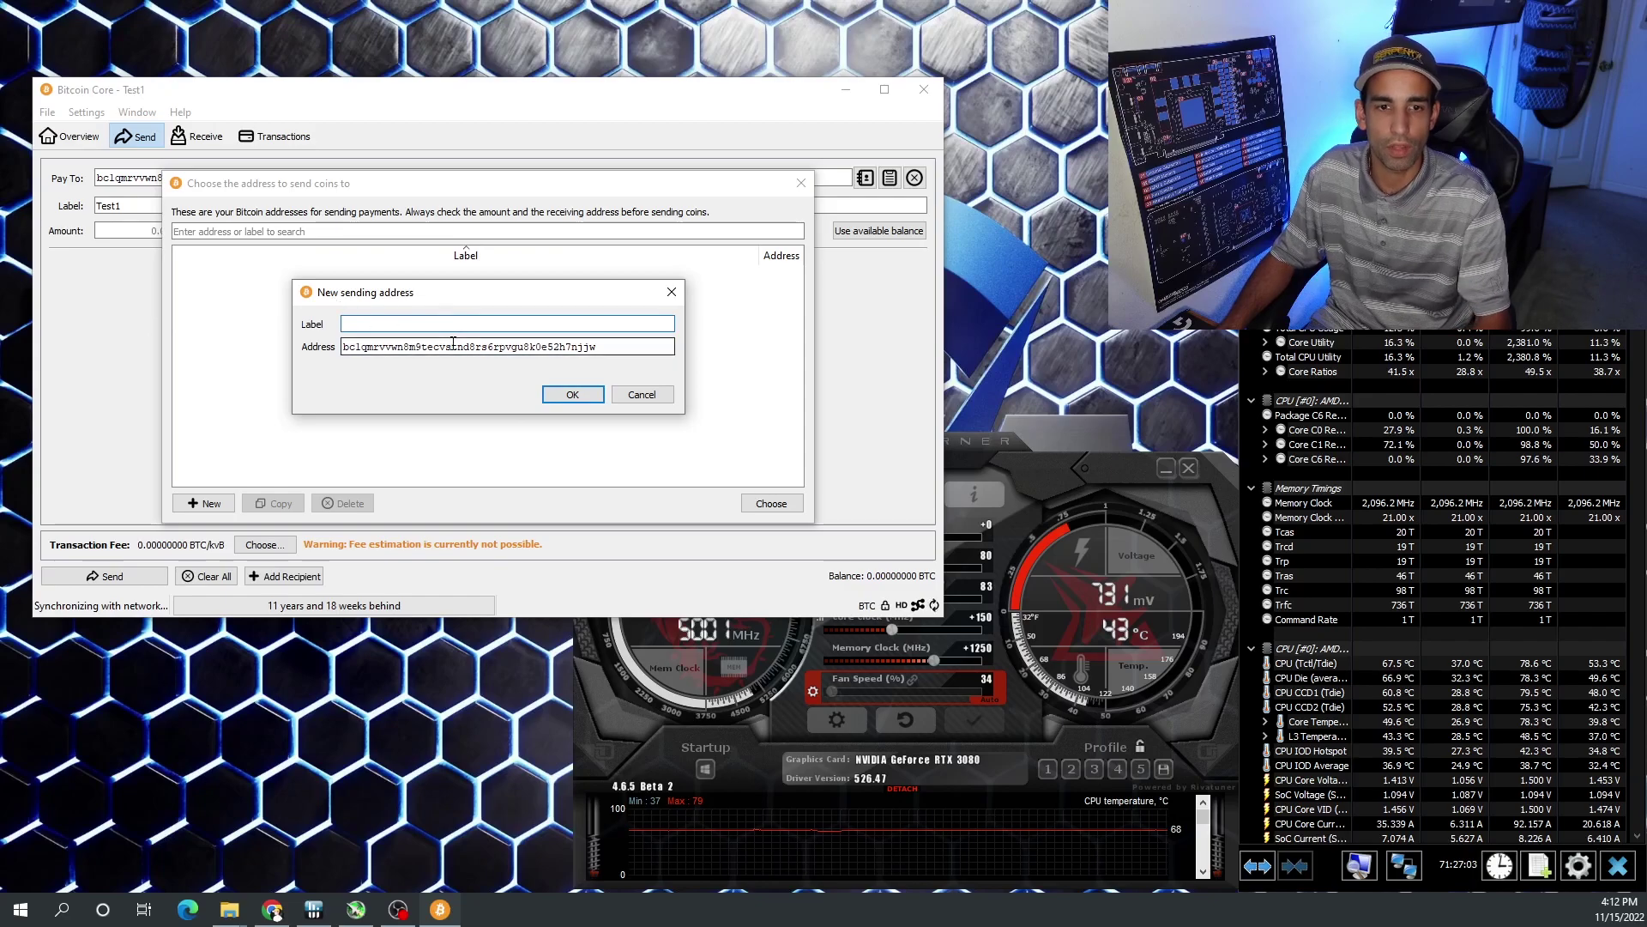
pyautogui.write('is')
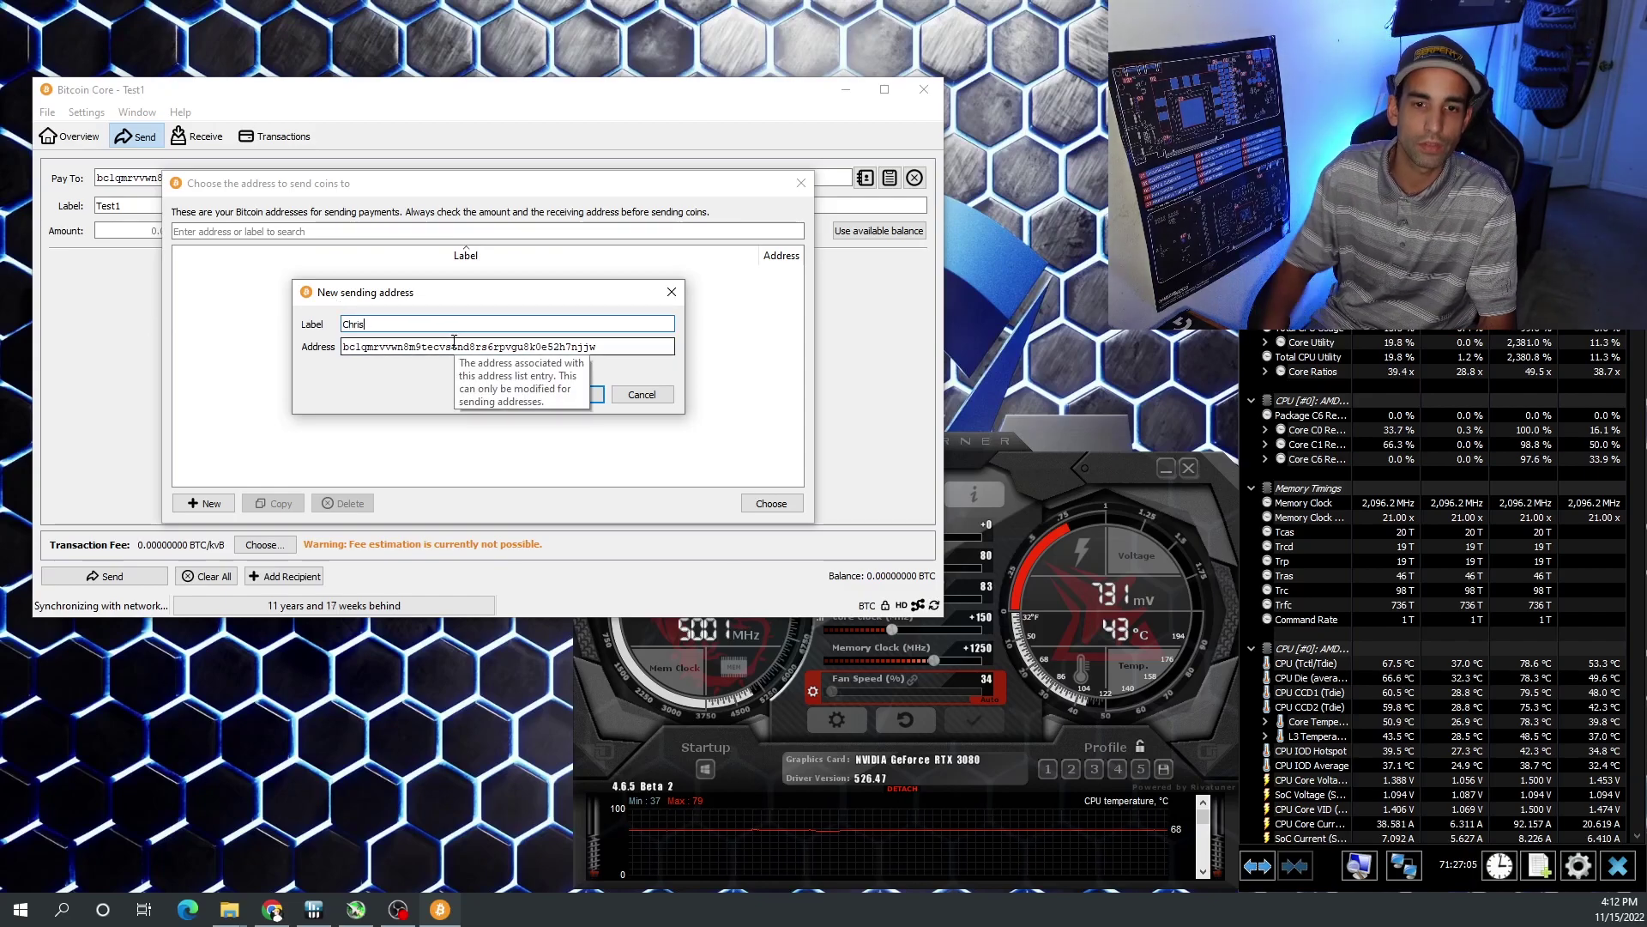
pyautogui.click(578, 395)
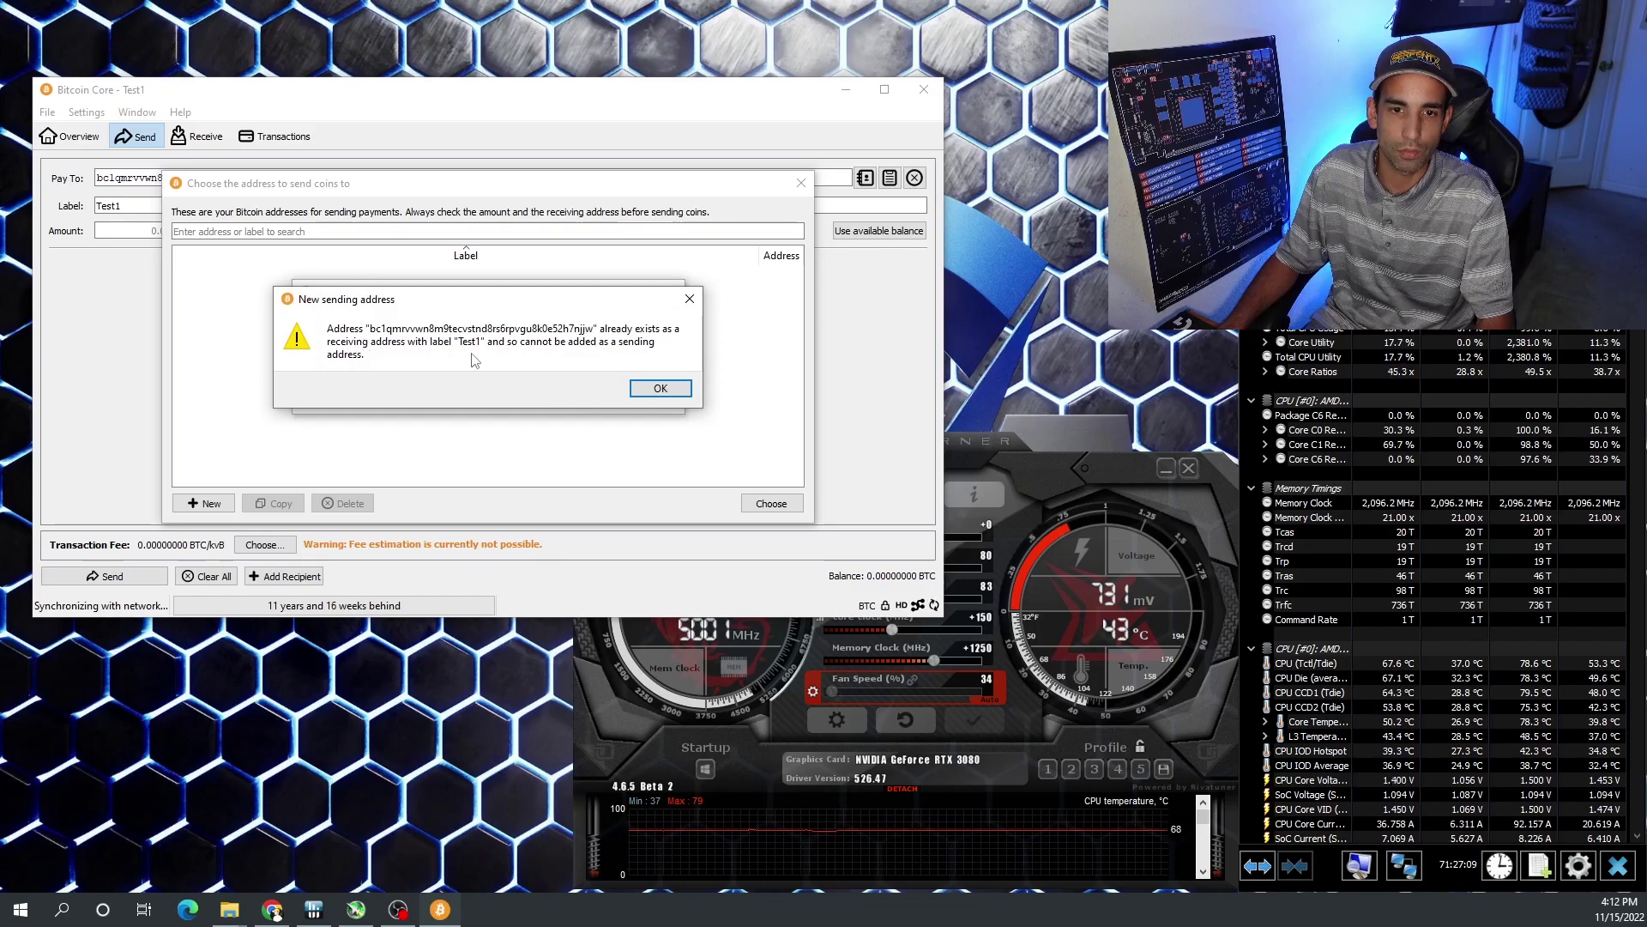
pyautogui.click(672, 395)
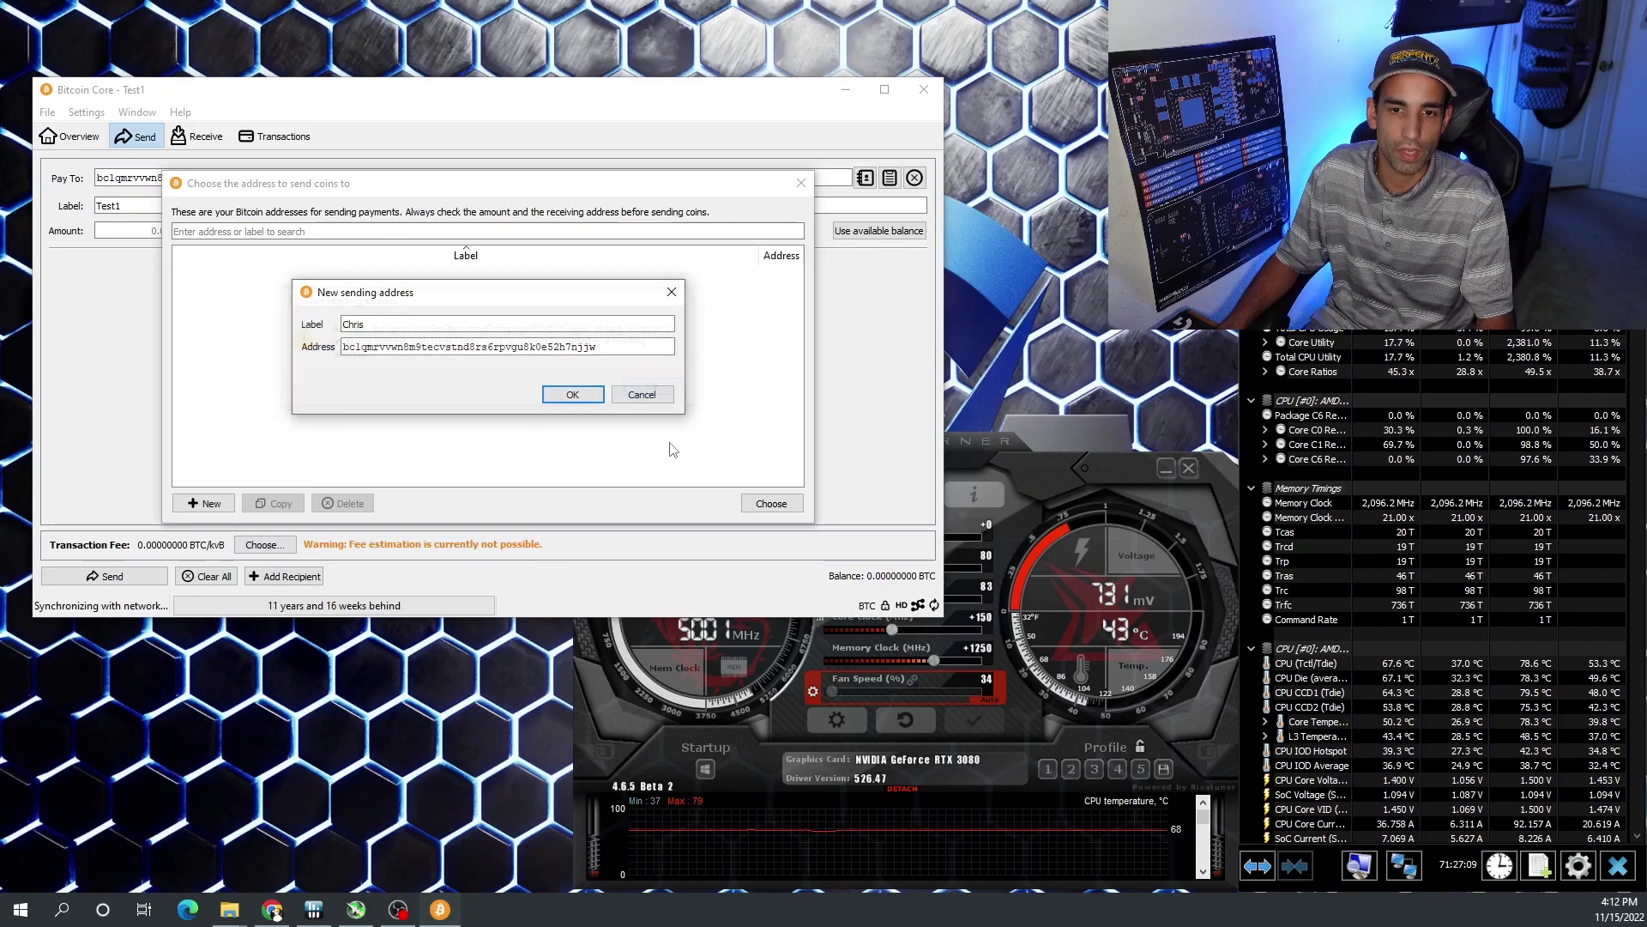
pyautogui.click(641, 394)
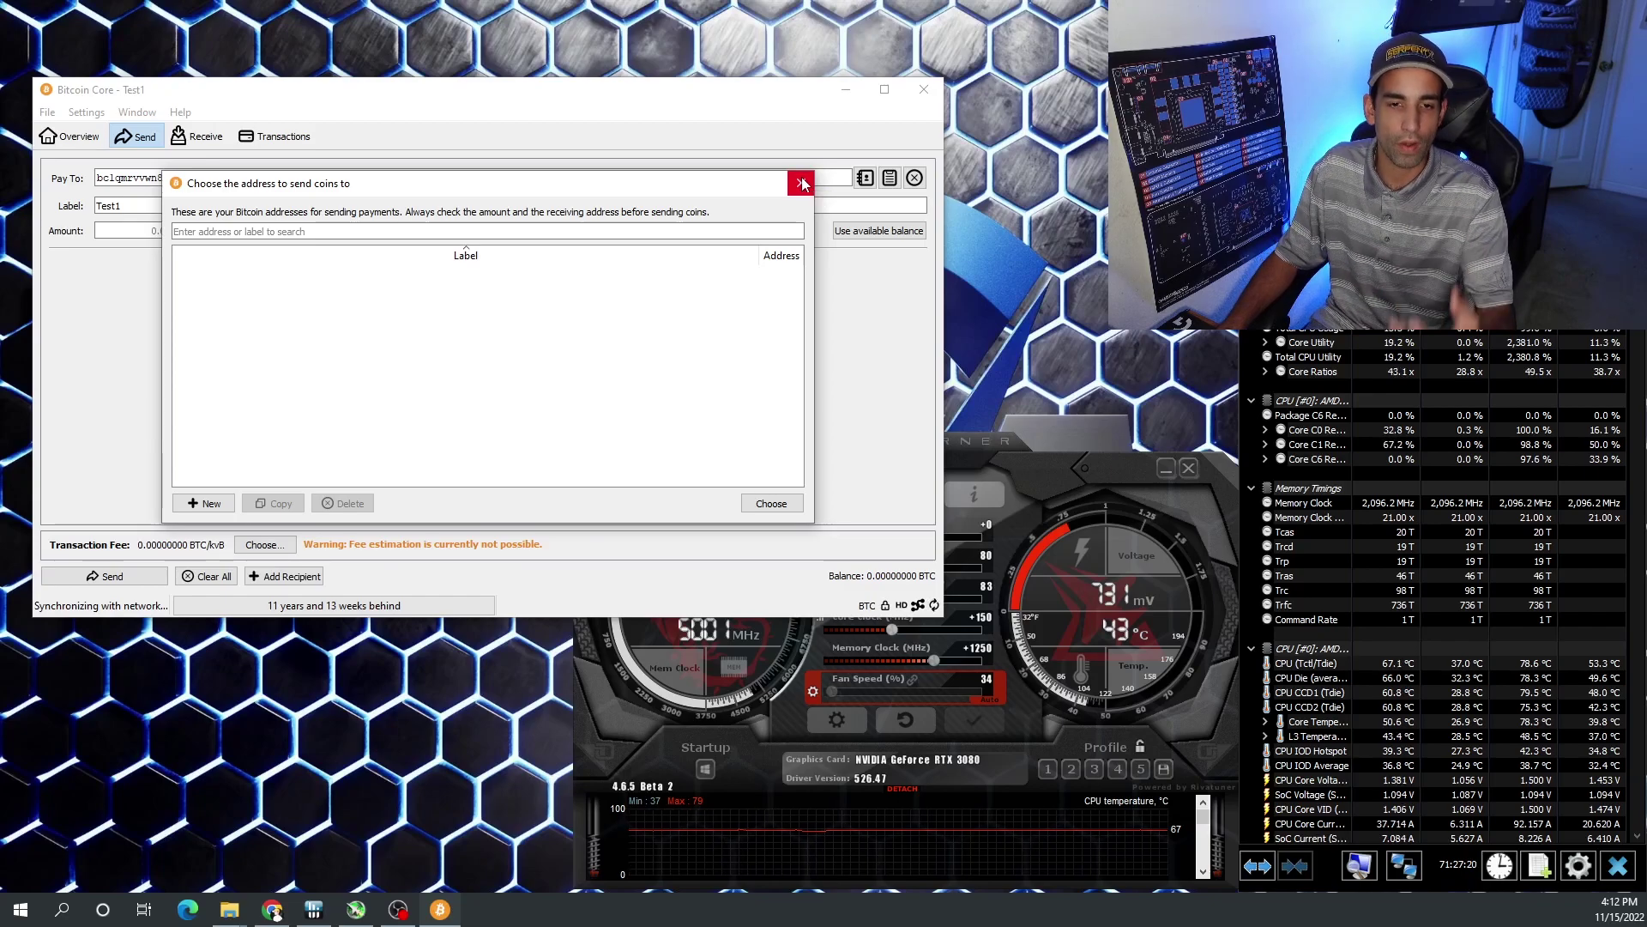
pyautogui.click(802, 184)
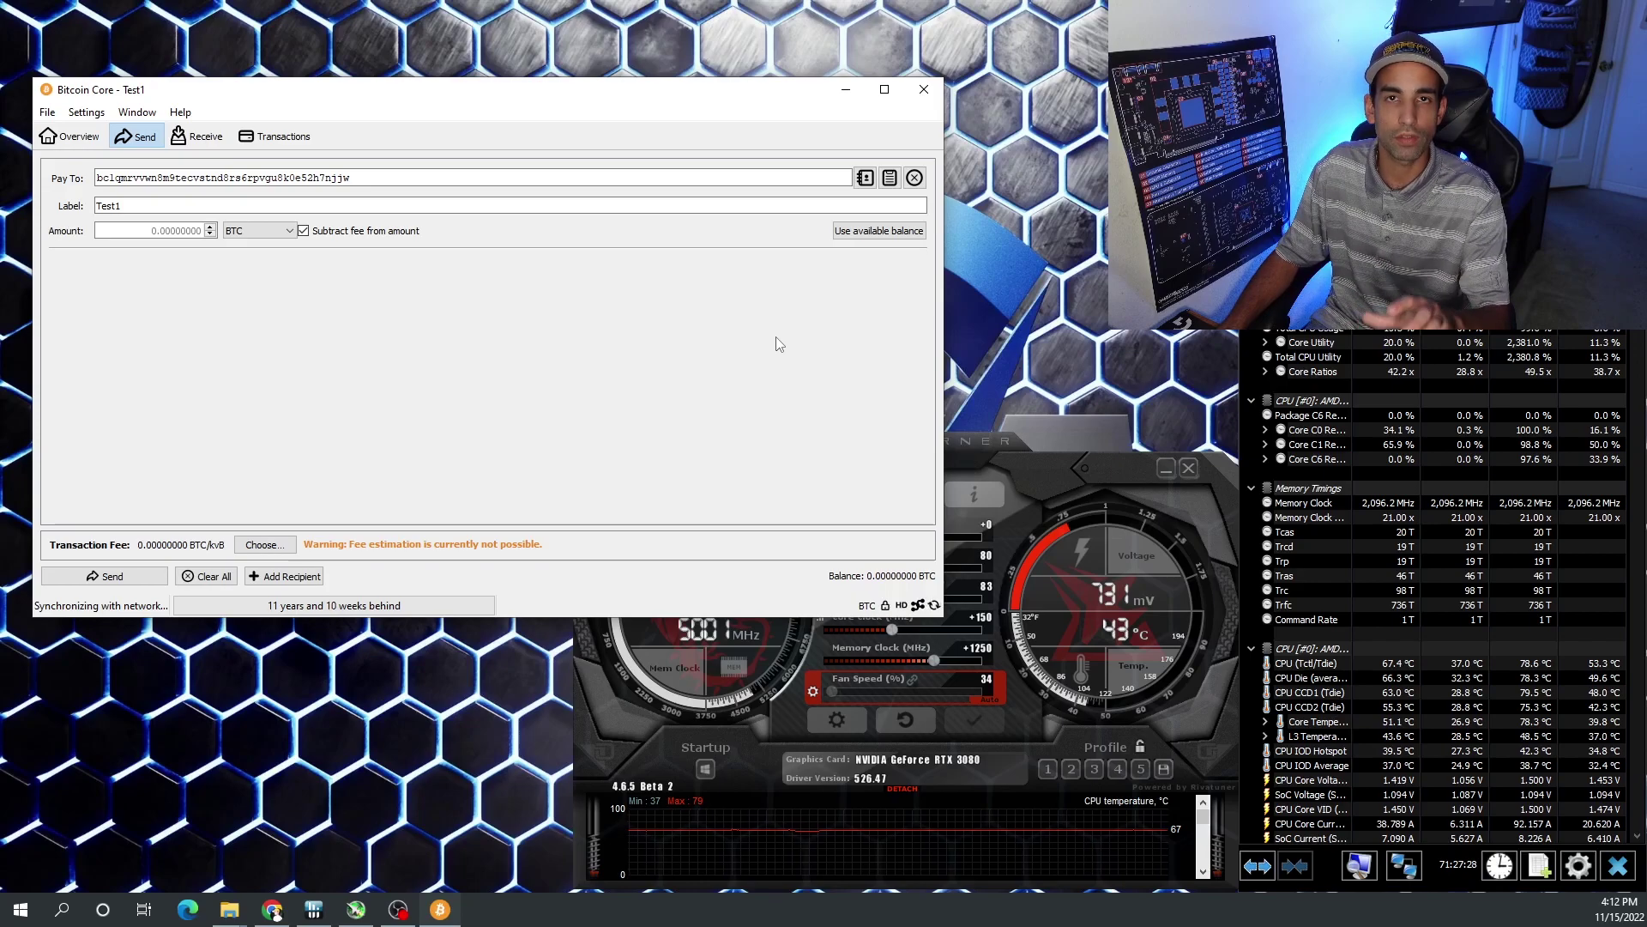
pyautogui.click(272, 908)
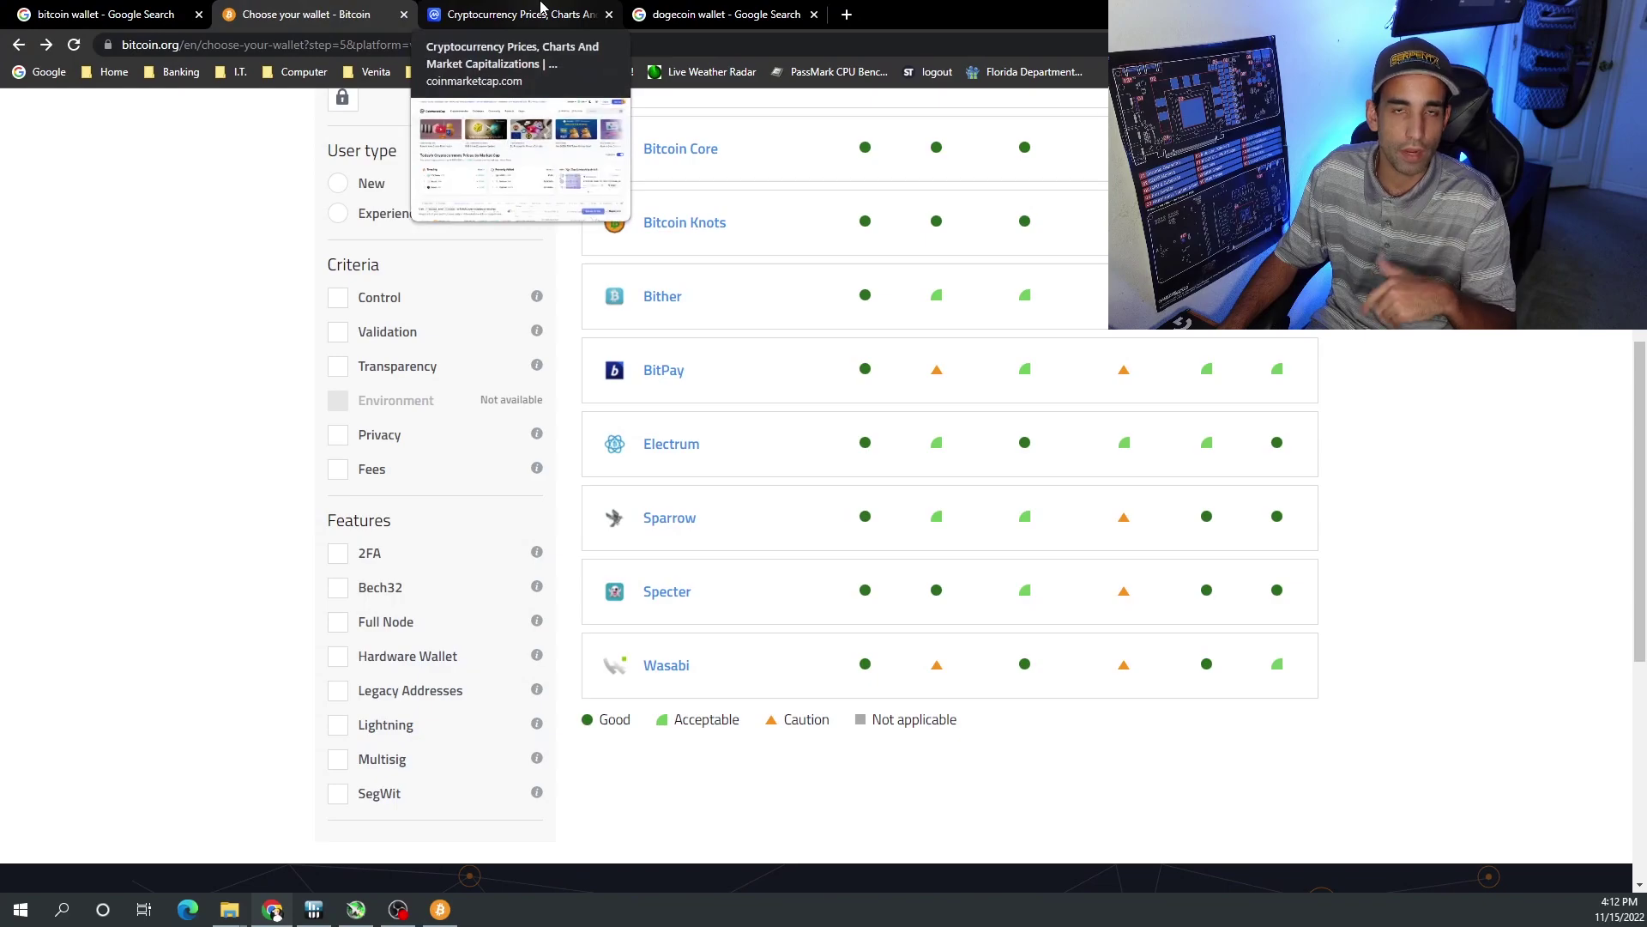
# - Check Dogecoin's ninth-place $0.0863 listing on CoinMarketCap, then return to the 'dogecoin wallet' results
pyautogui.click(538, 10)
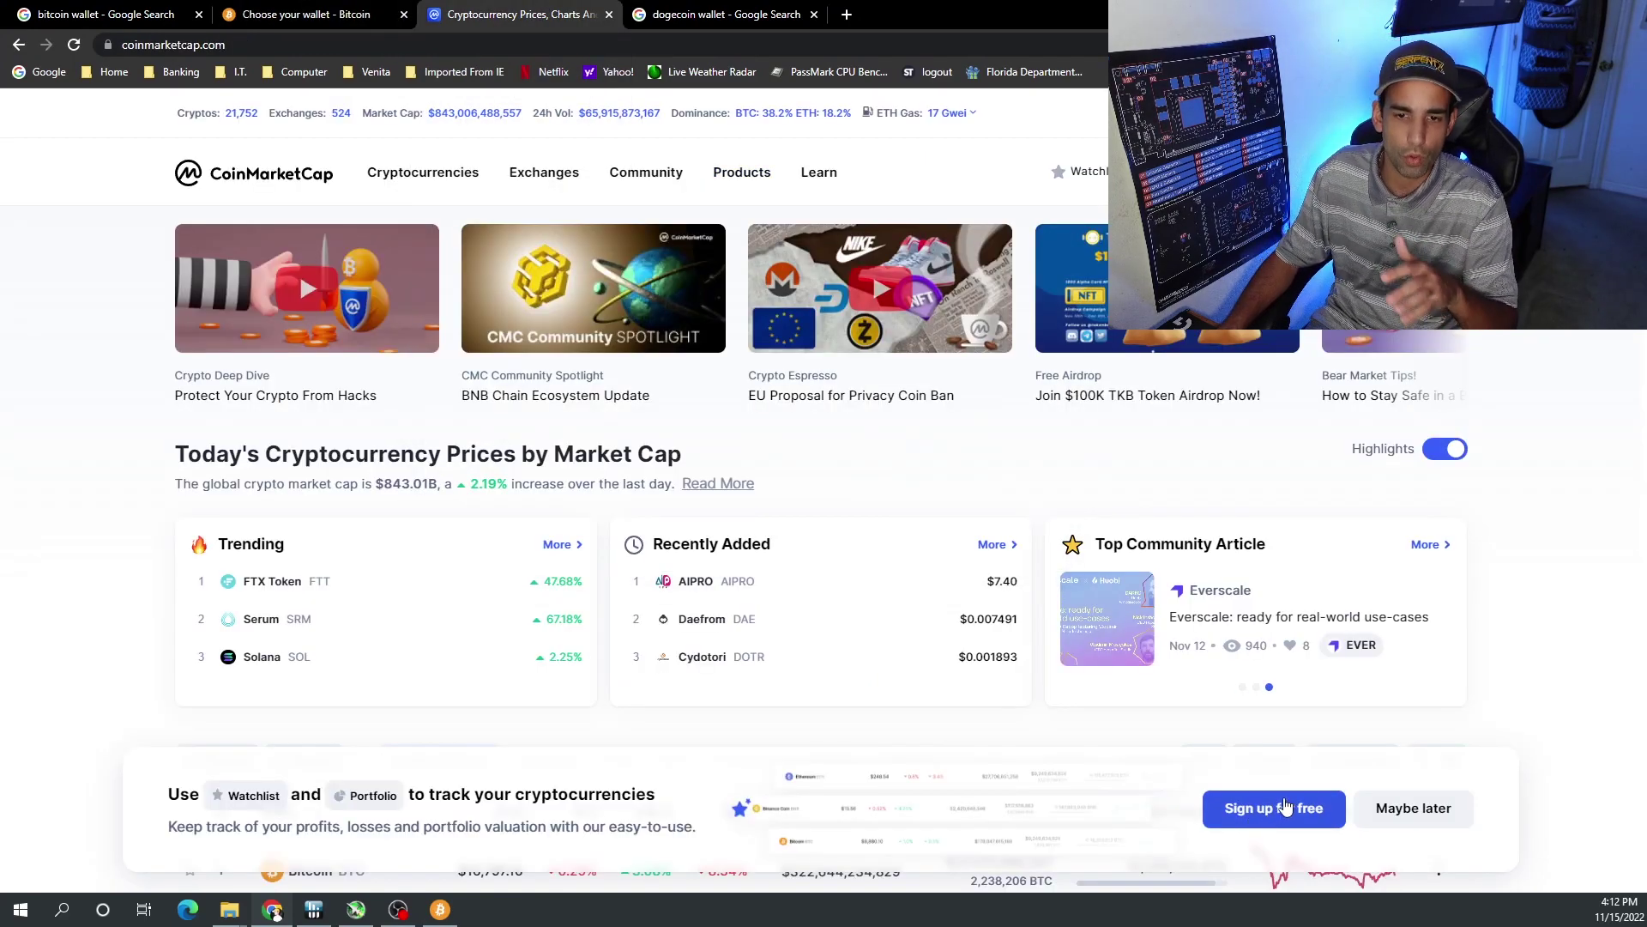
pyautogui.scroll(-10, 1284, 807)
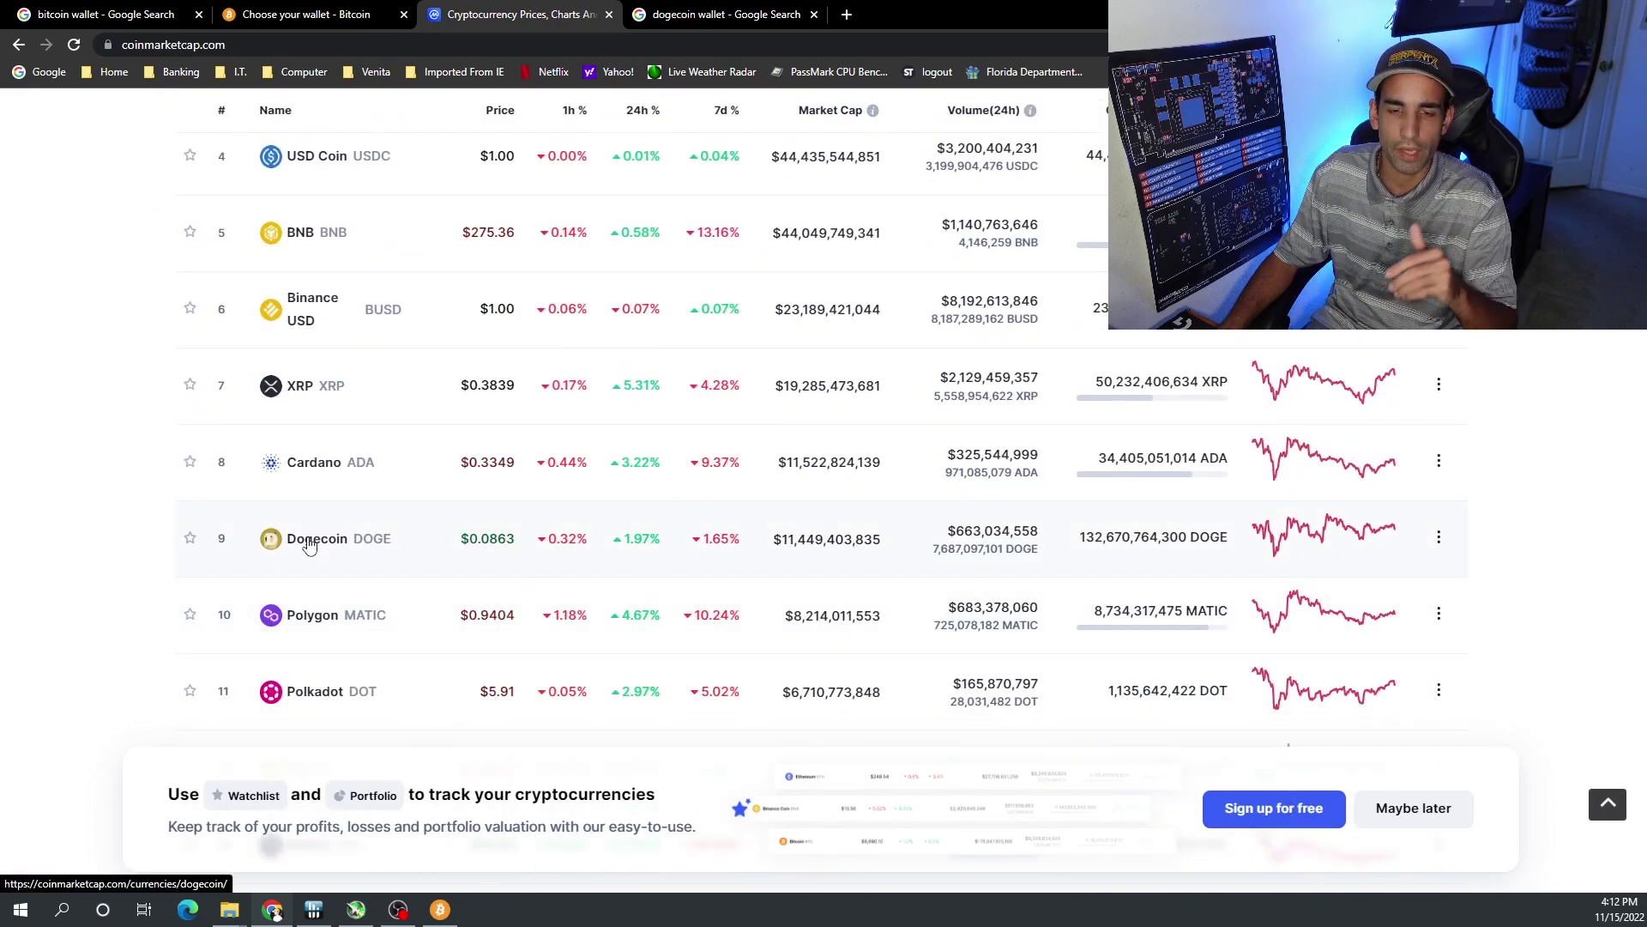
pyautogui.click(726, 15)
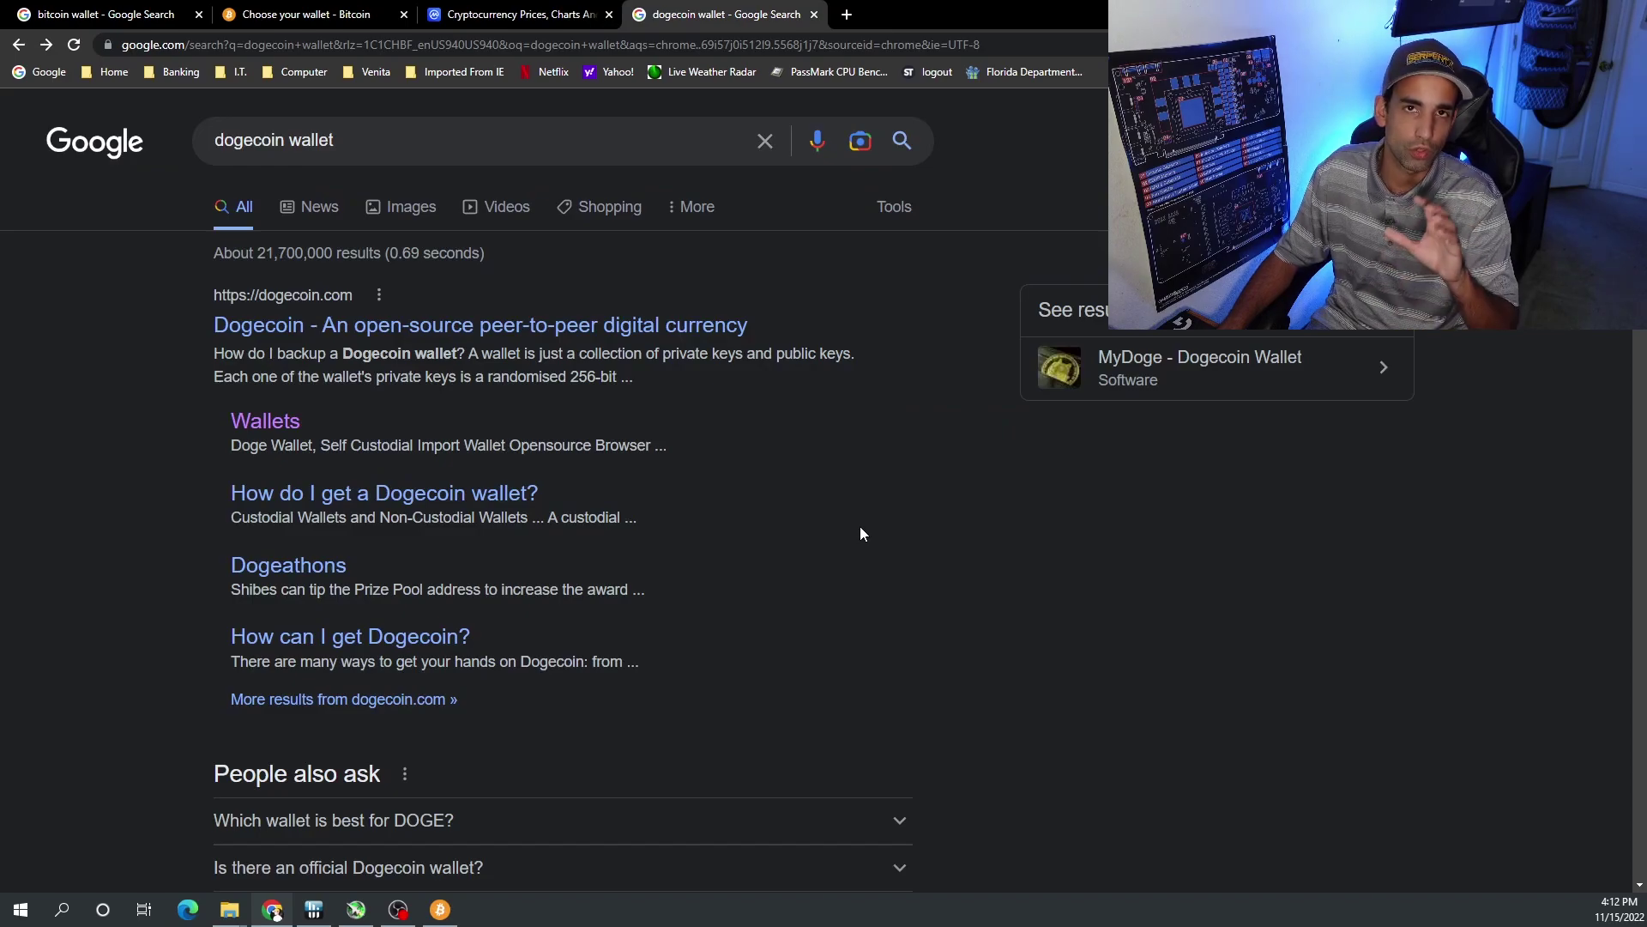
# - Download the win64 Dogecoin Core 1.14.6 installer from dogecoin.com's Wallets page
pyautogui.click(258, 422)
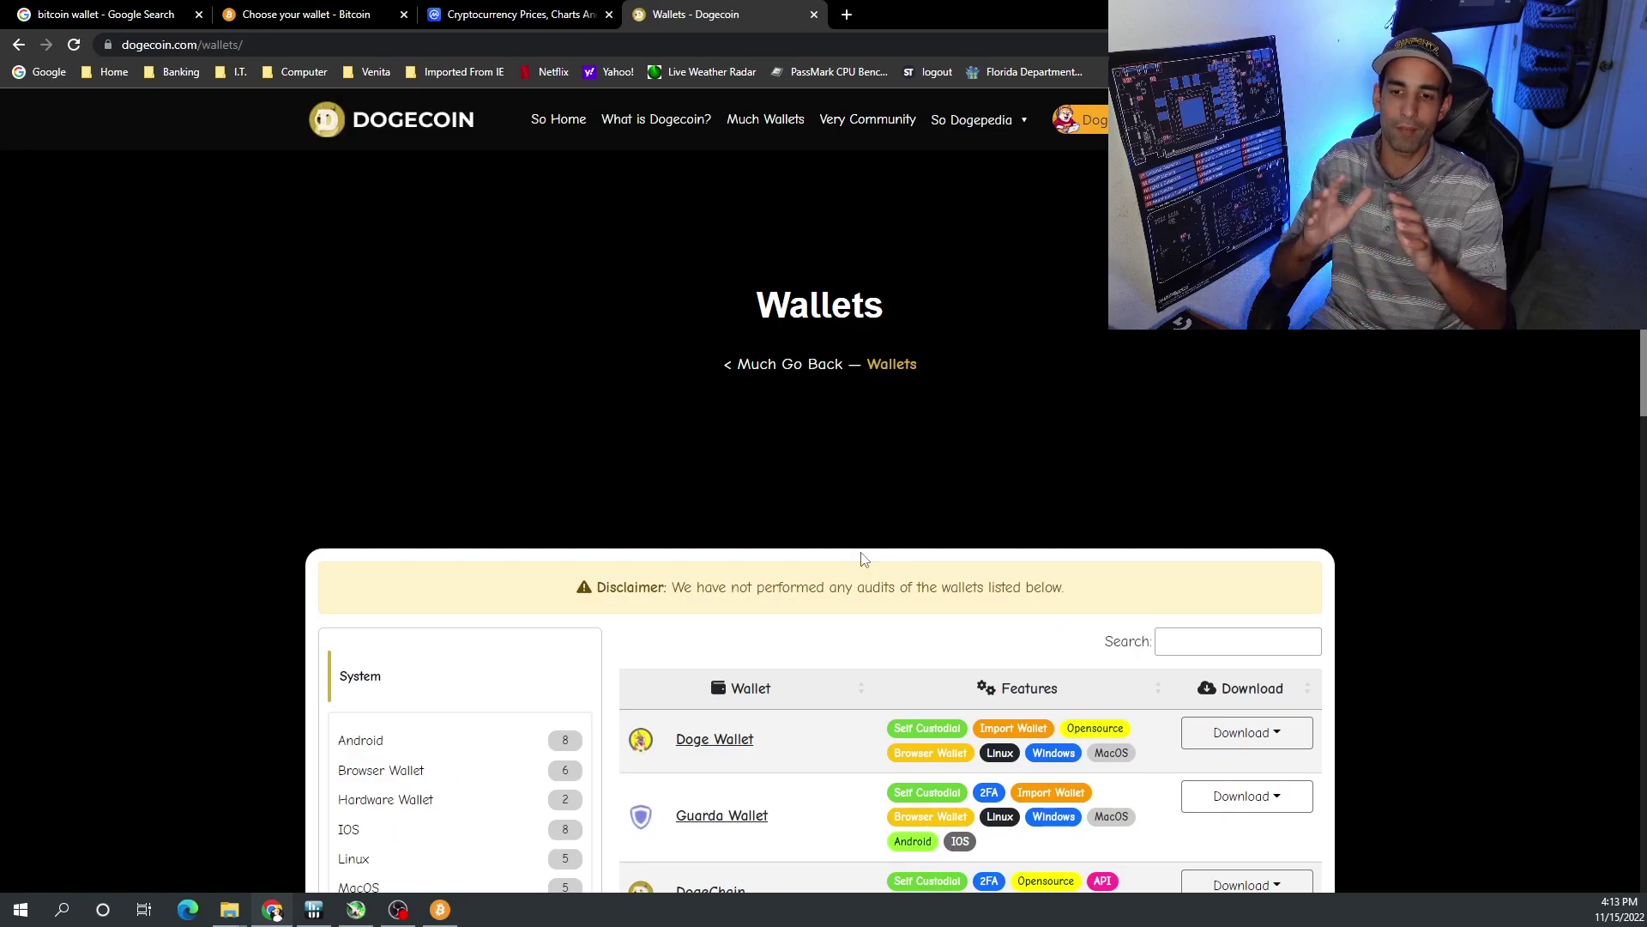
pyautogui.scroll(-5, 863, 559)
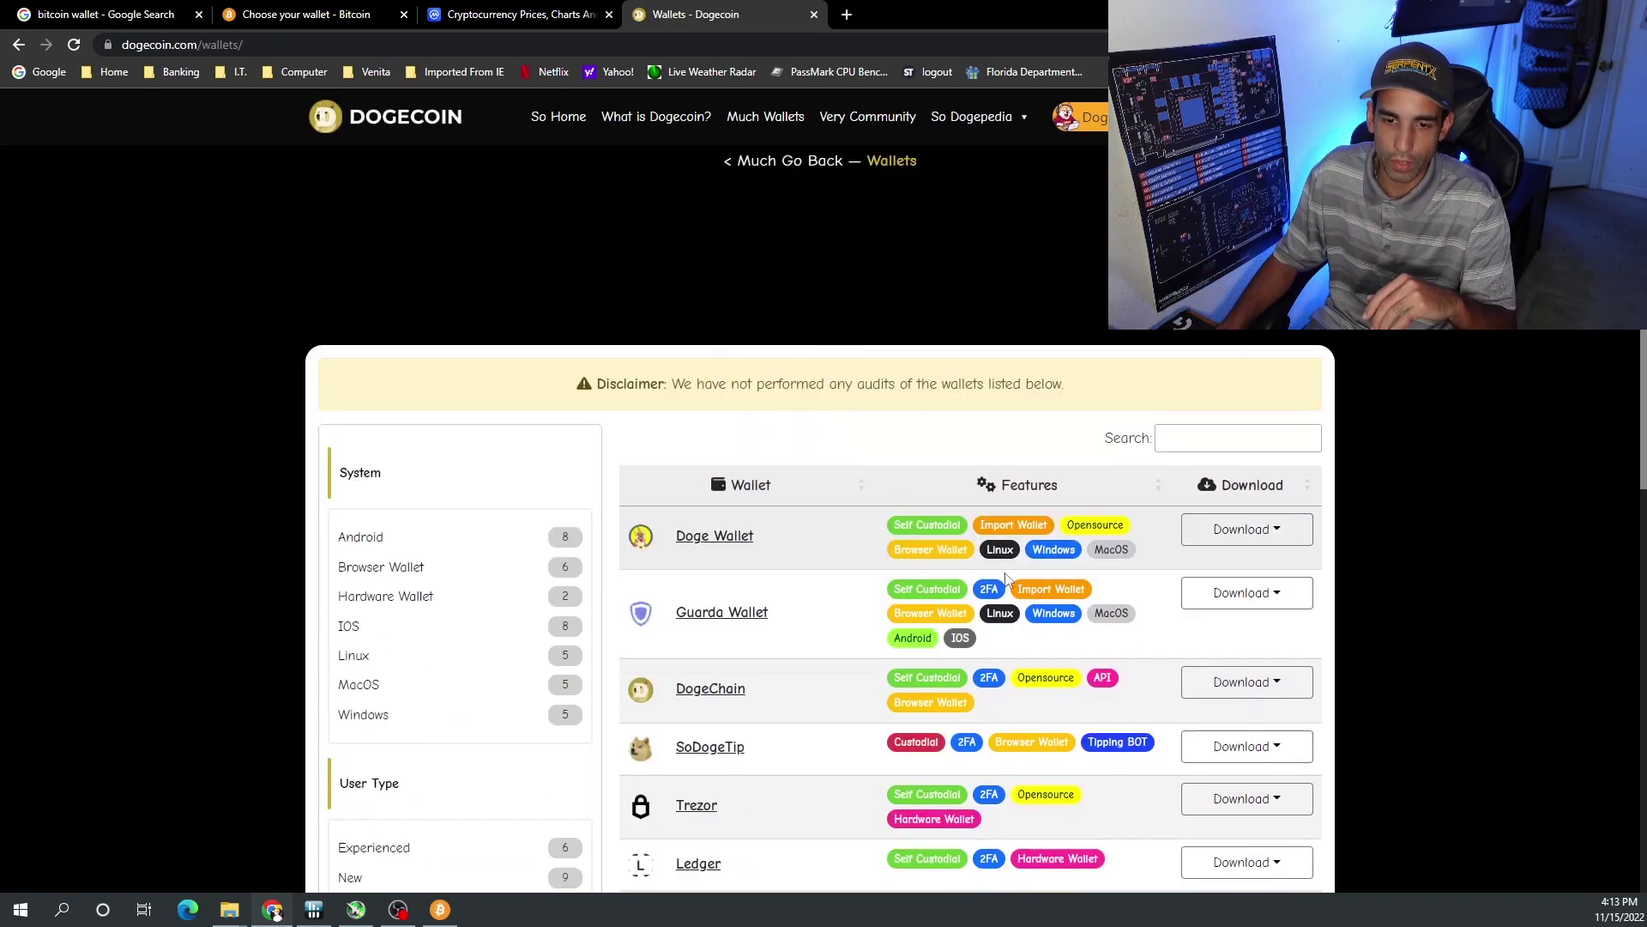
pyautogui.scroll(-1, 1511, 498)
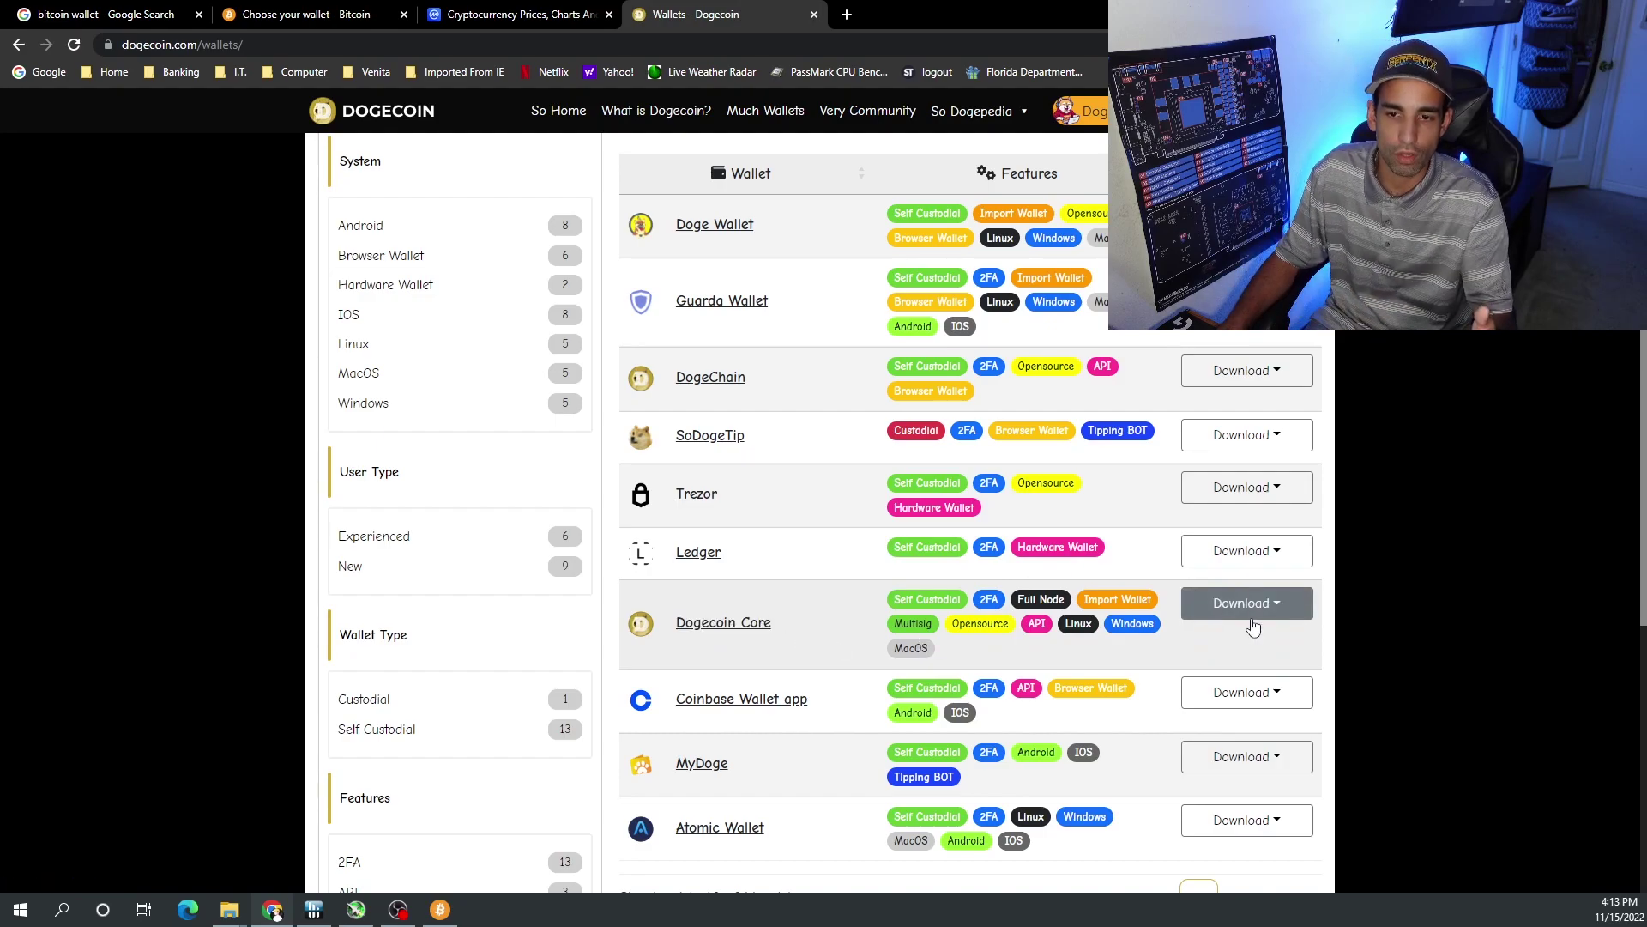
pyautogui.click(1252, 621)
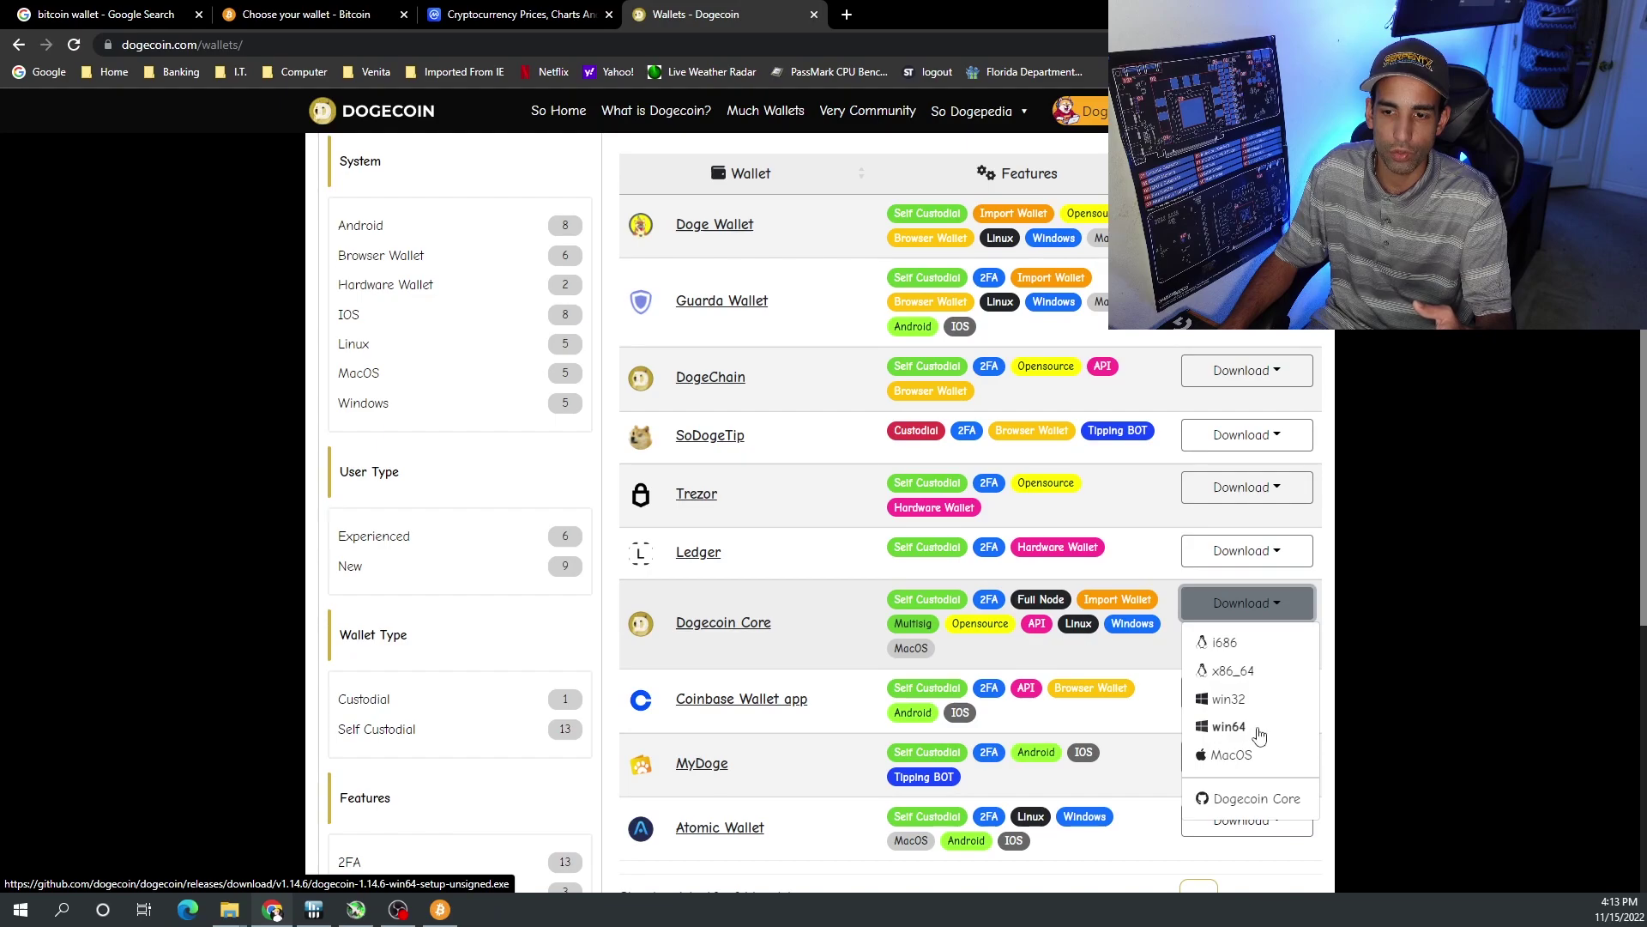
pyautogui.click(1258, 729)
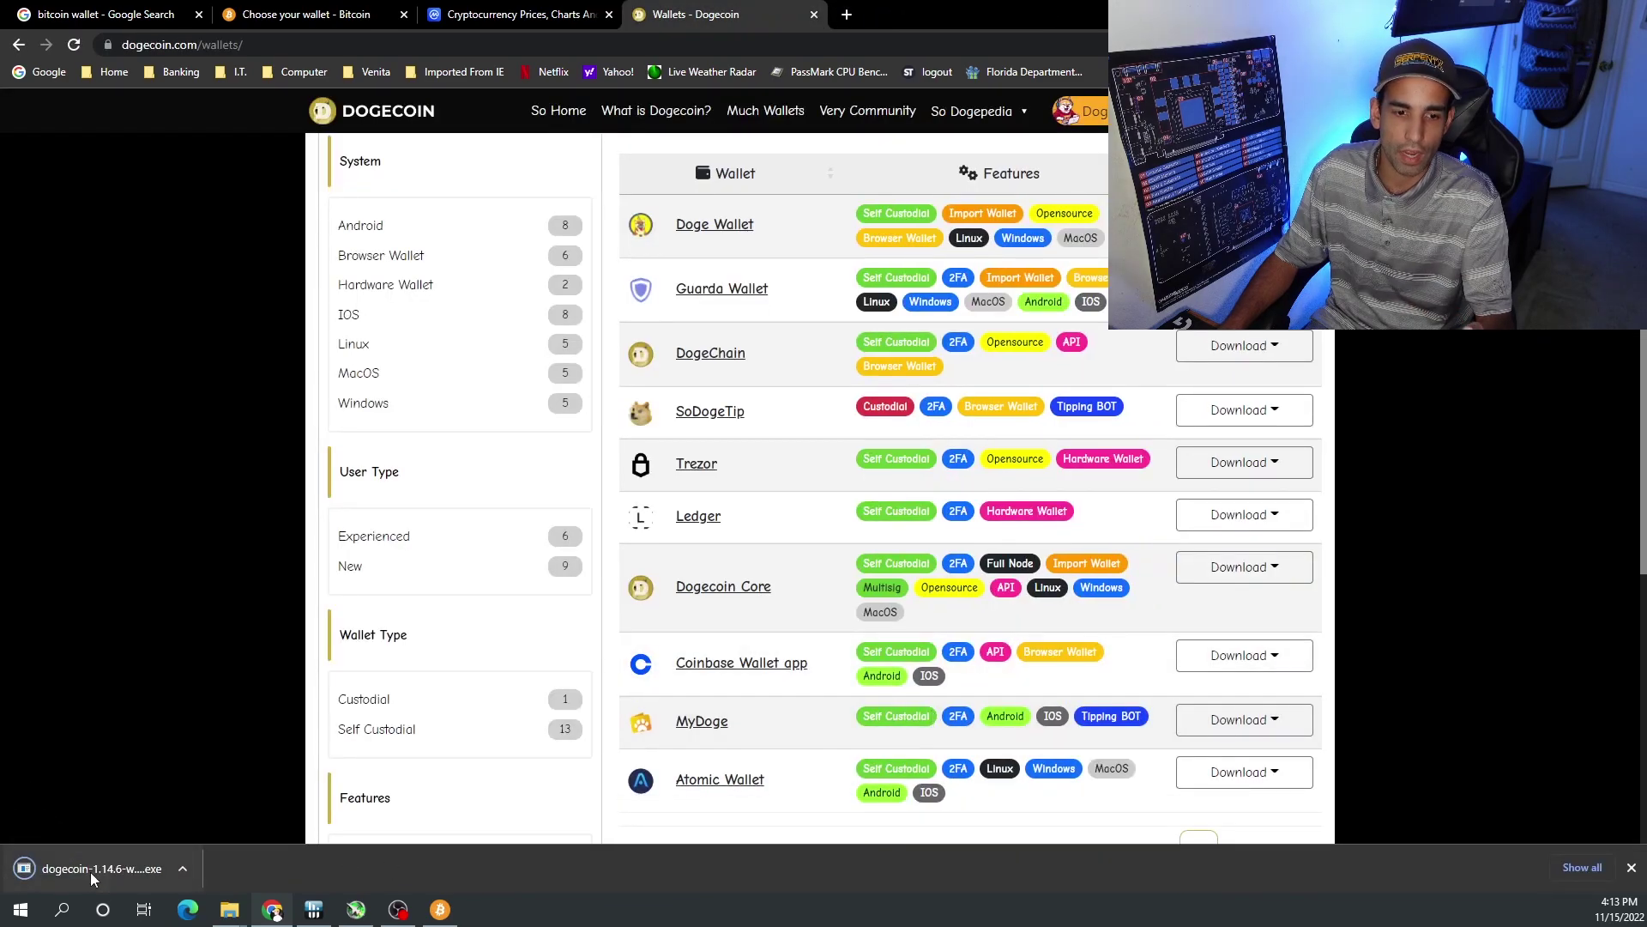
# - Launch the downloaded Dogecoin Core installer, minimizing the browser and Bitcoin Core windows
pyautogui.click(90, 872)
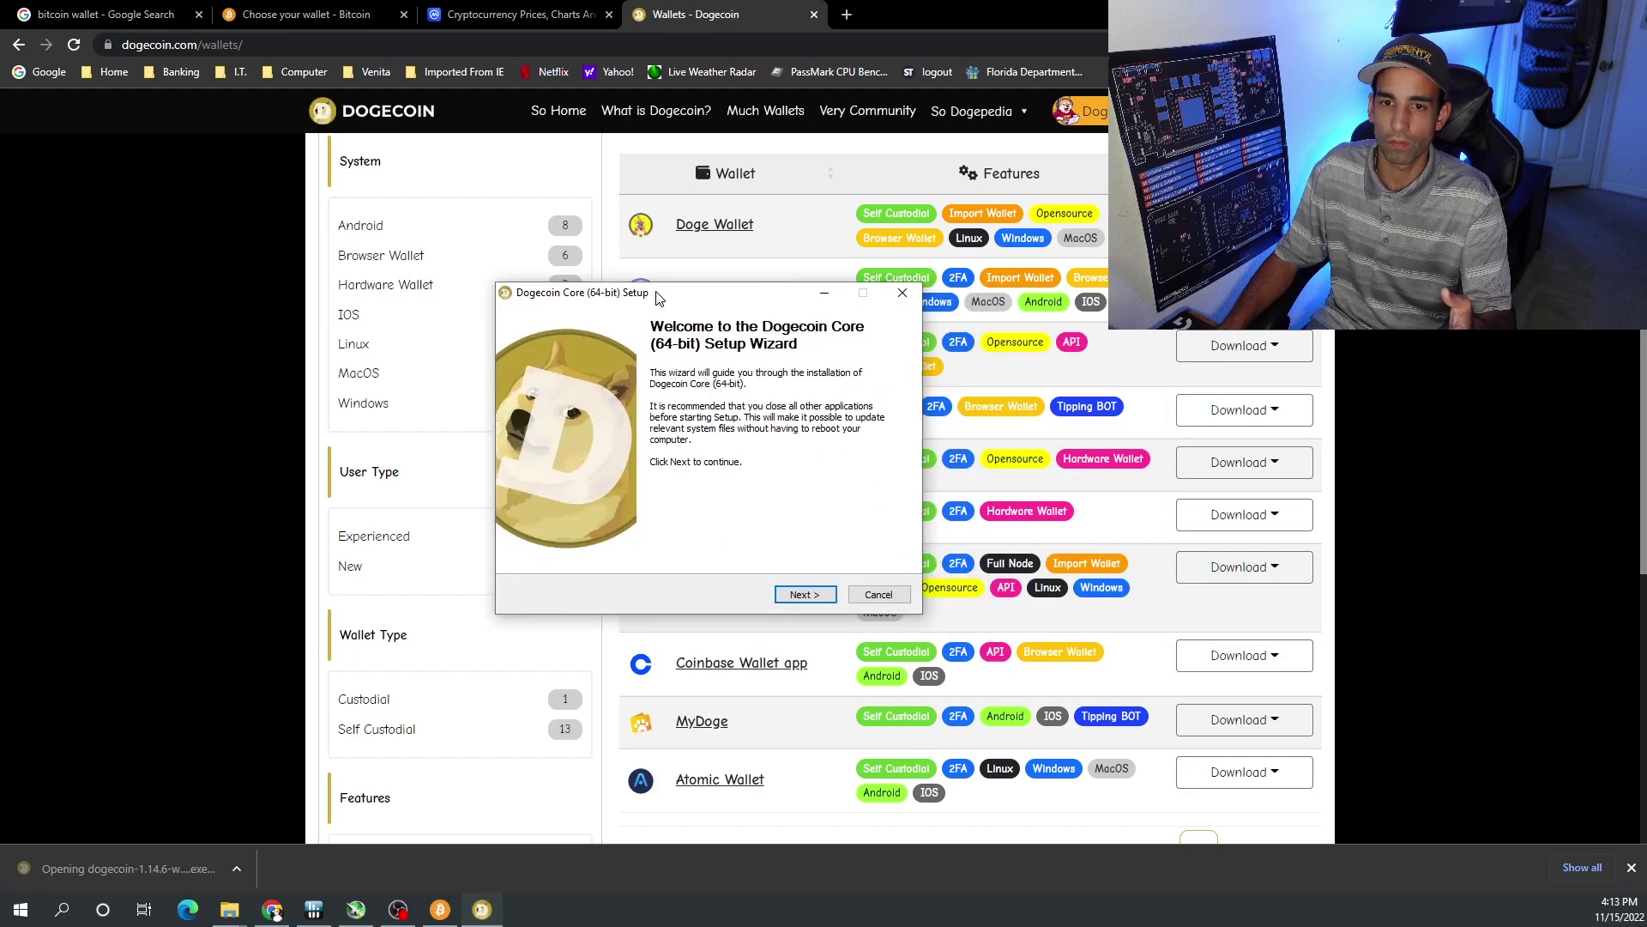
pyautogui.moveTo(663, 311); pyautogui.dragTo(373, 317)
pyautogui.press('super+Down')
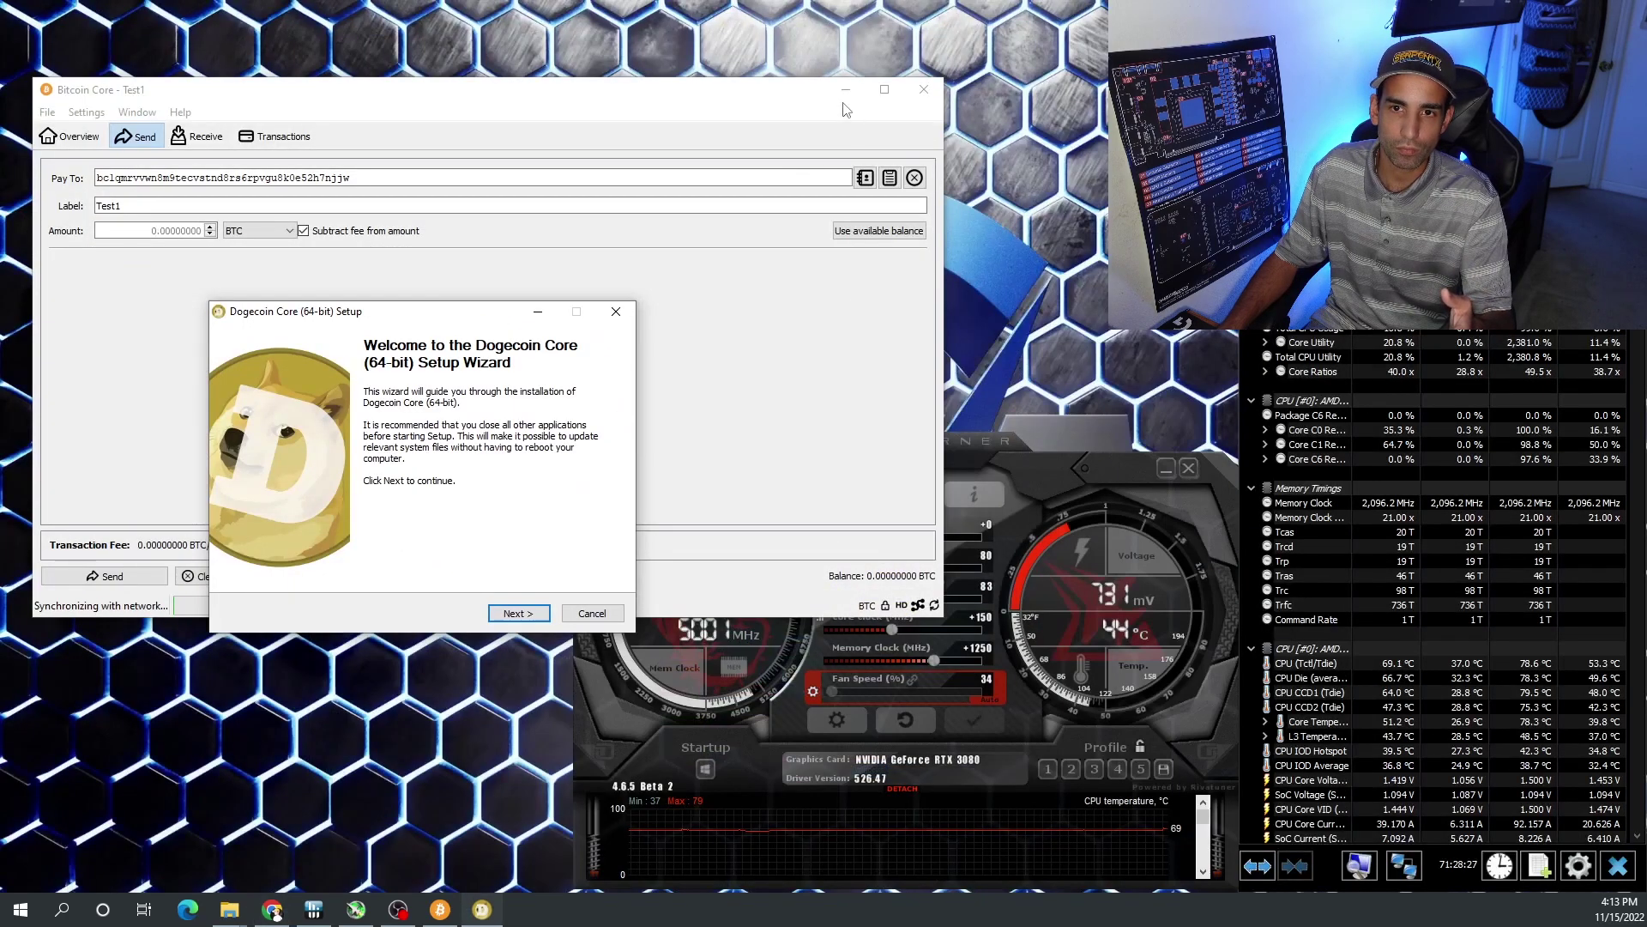
pyautogui.click(846, 90)
pyautogui.moveTo(446, 318); pyautogui.dragTo(512, 87)
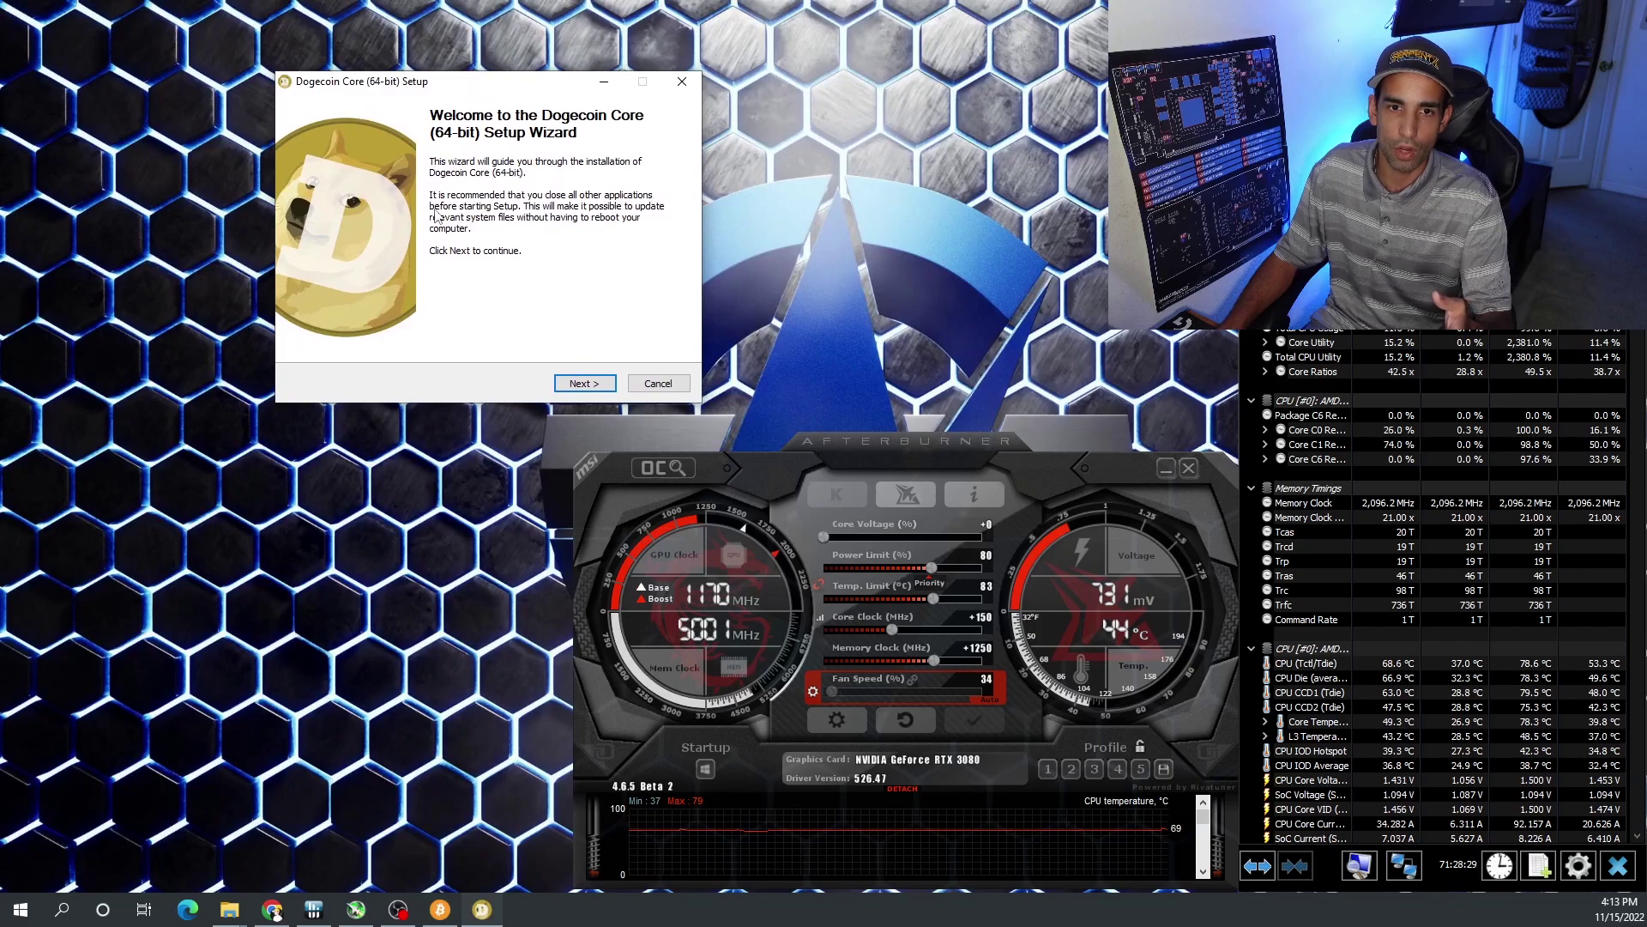
# - Install Dogecoin Core to C:\Program Files\Dogecoin with default shortcuts and launch it
pyautogui.click(573, 386)
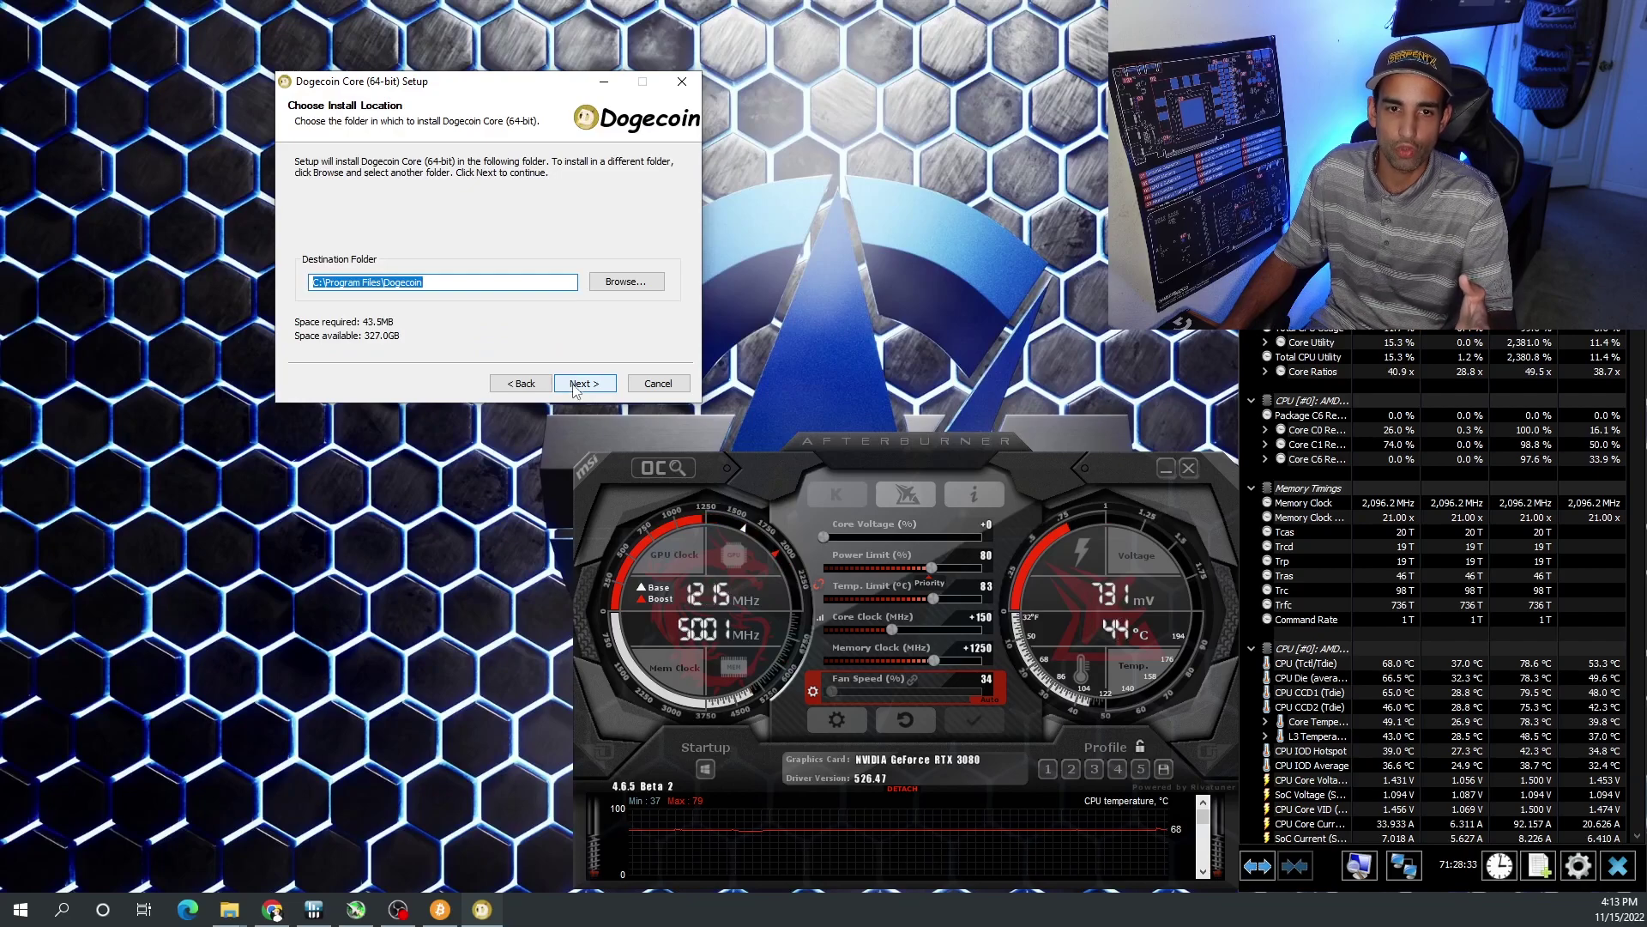
pyautogui.click(575, 386)
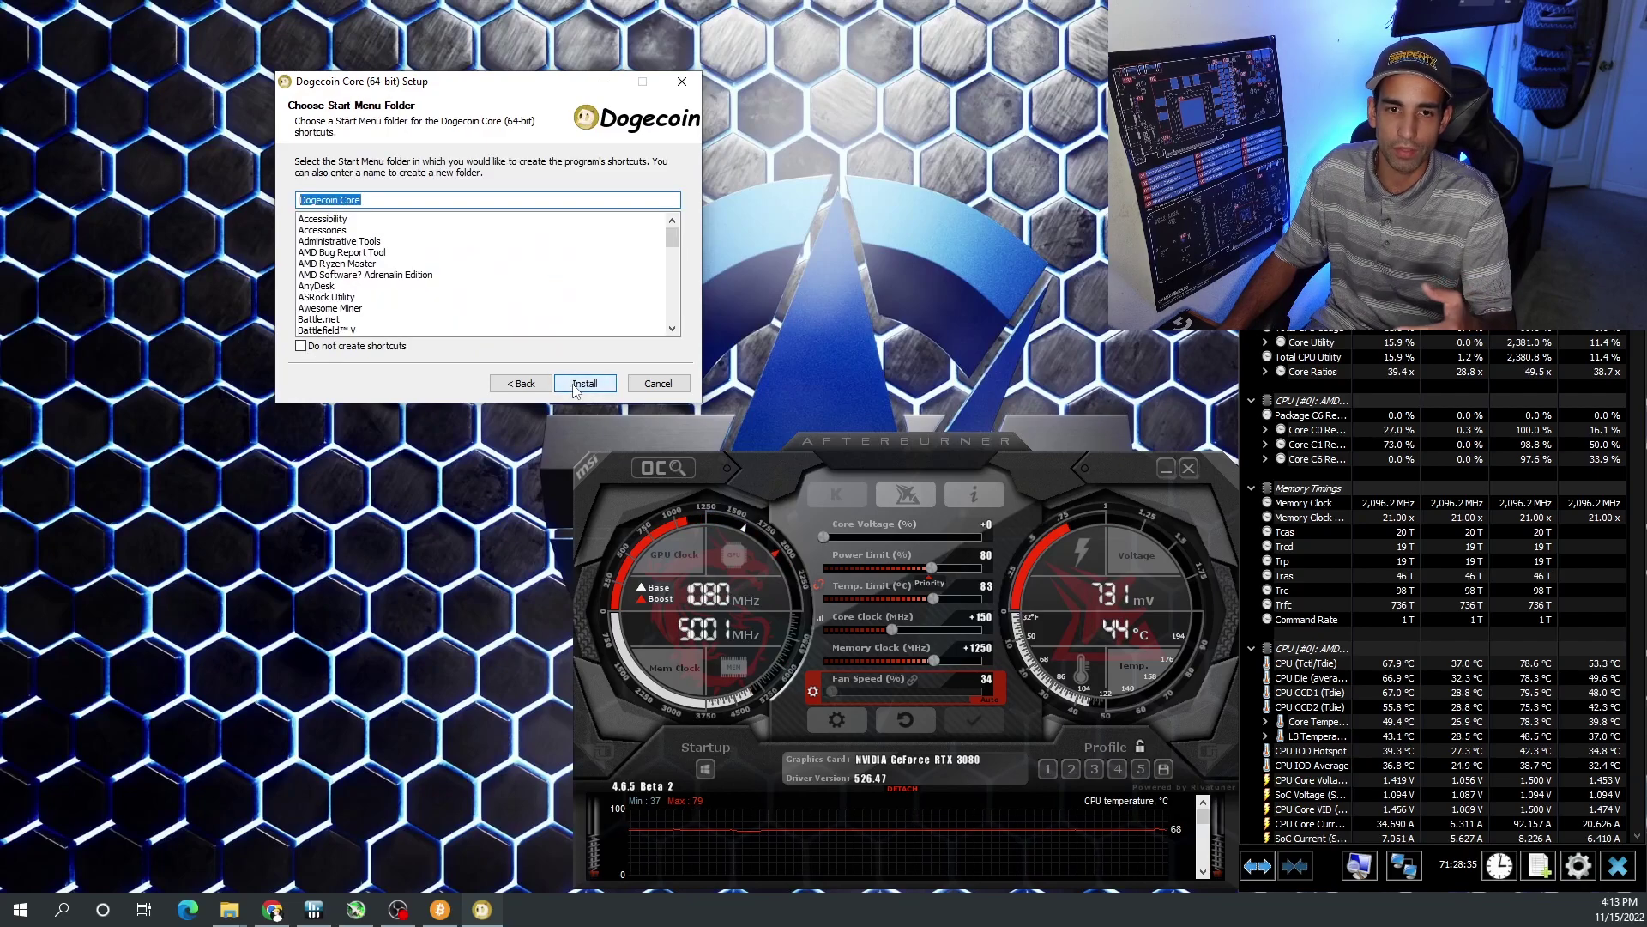
pyautogui.click(575, 385)
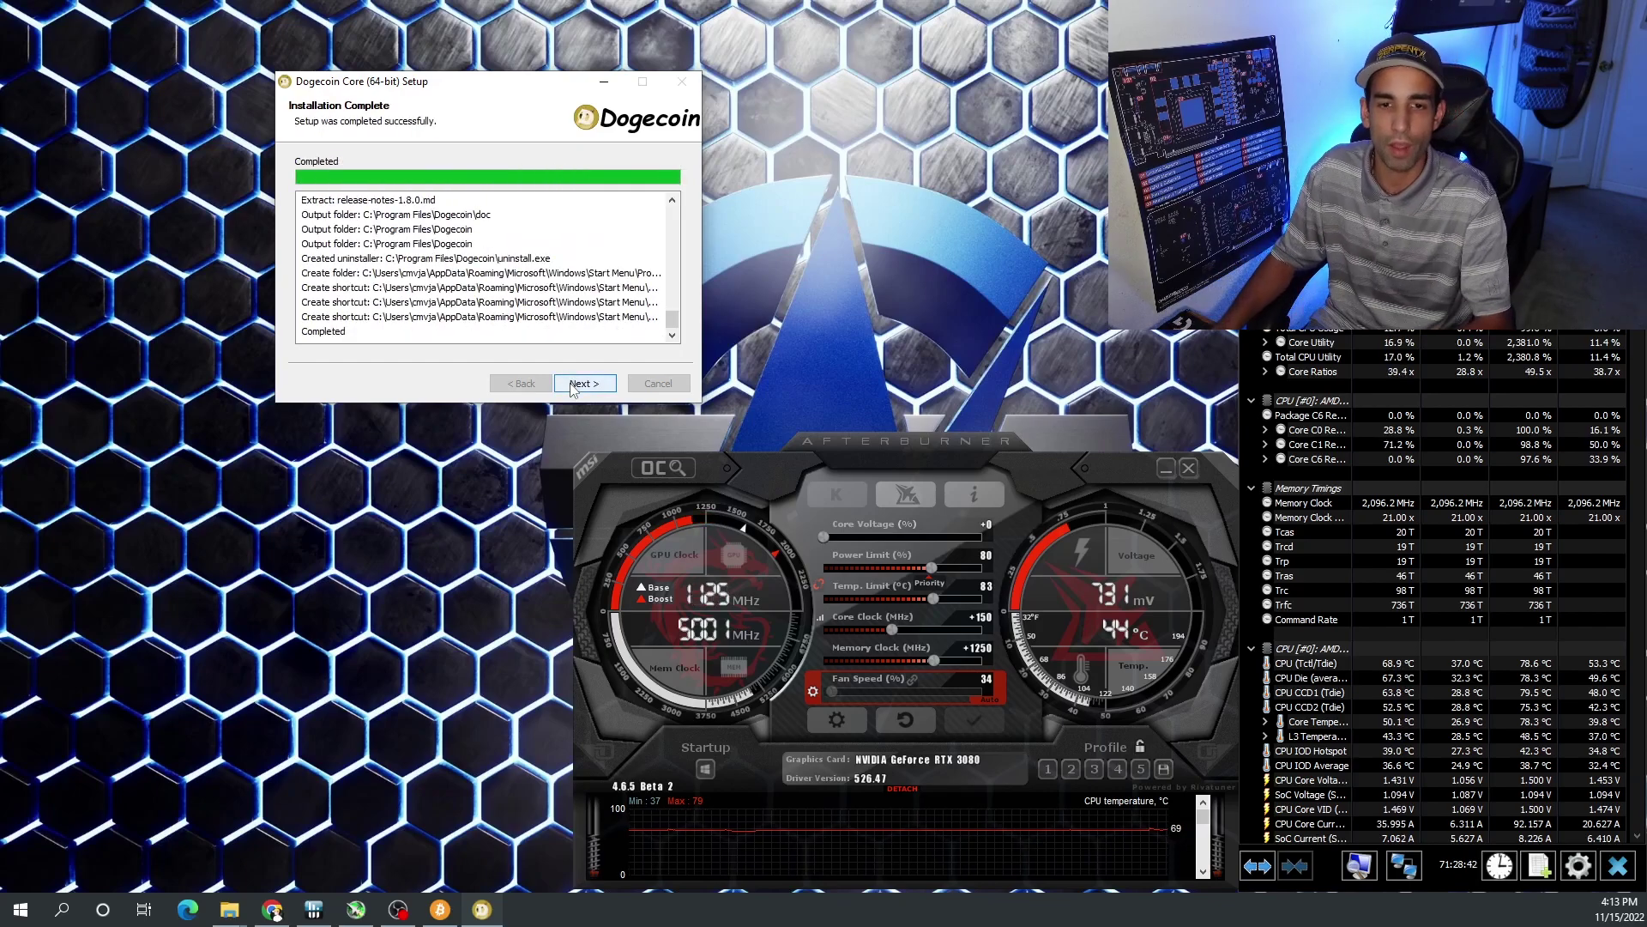
pyautogui.click(573, 385)
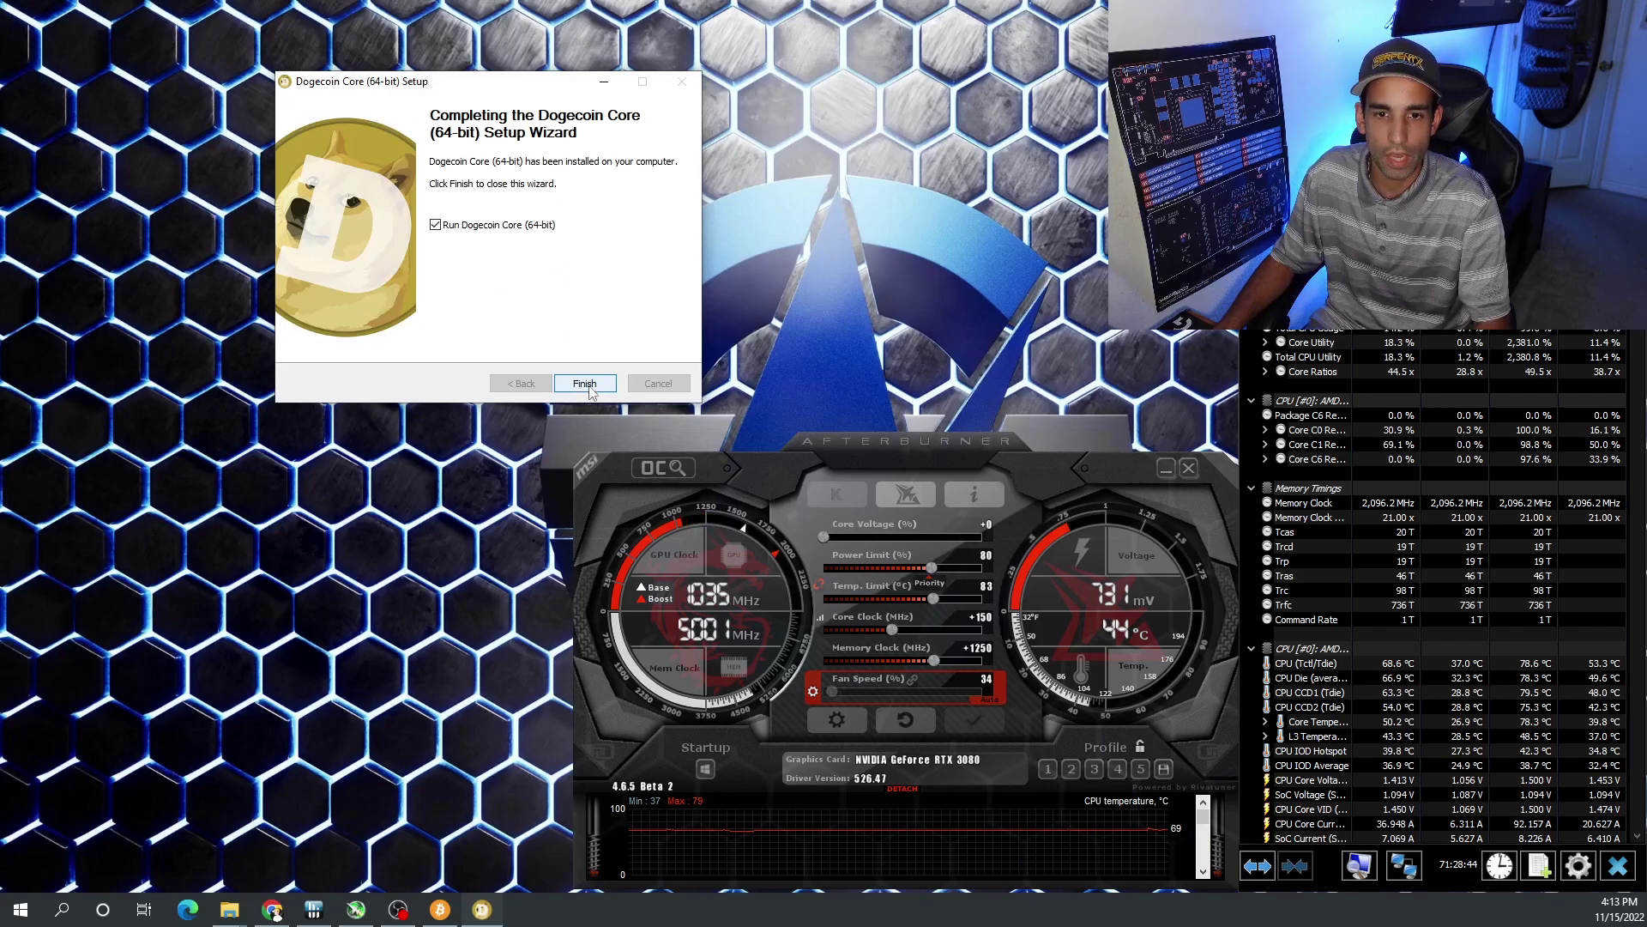
pyautogui.click(584, 384)
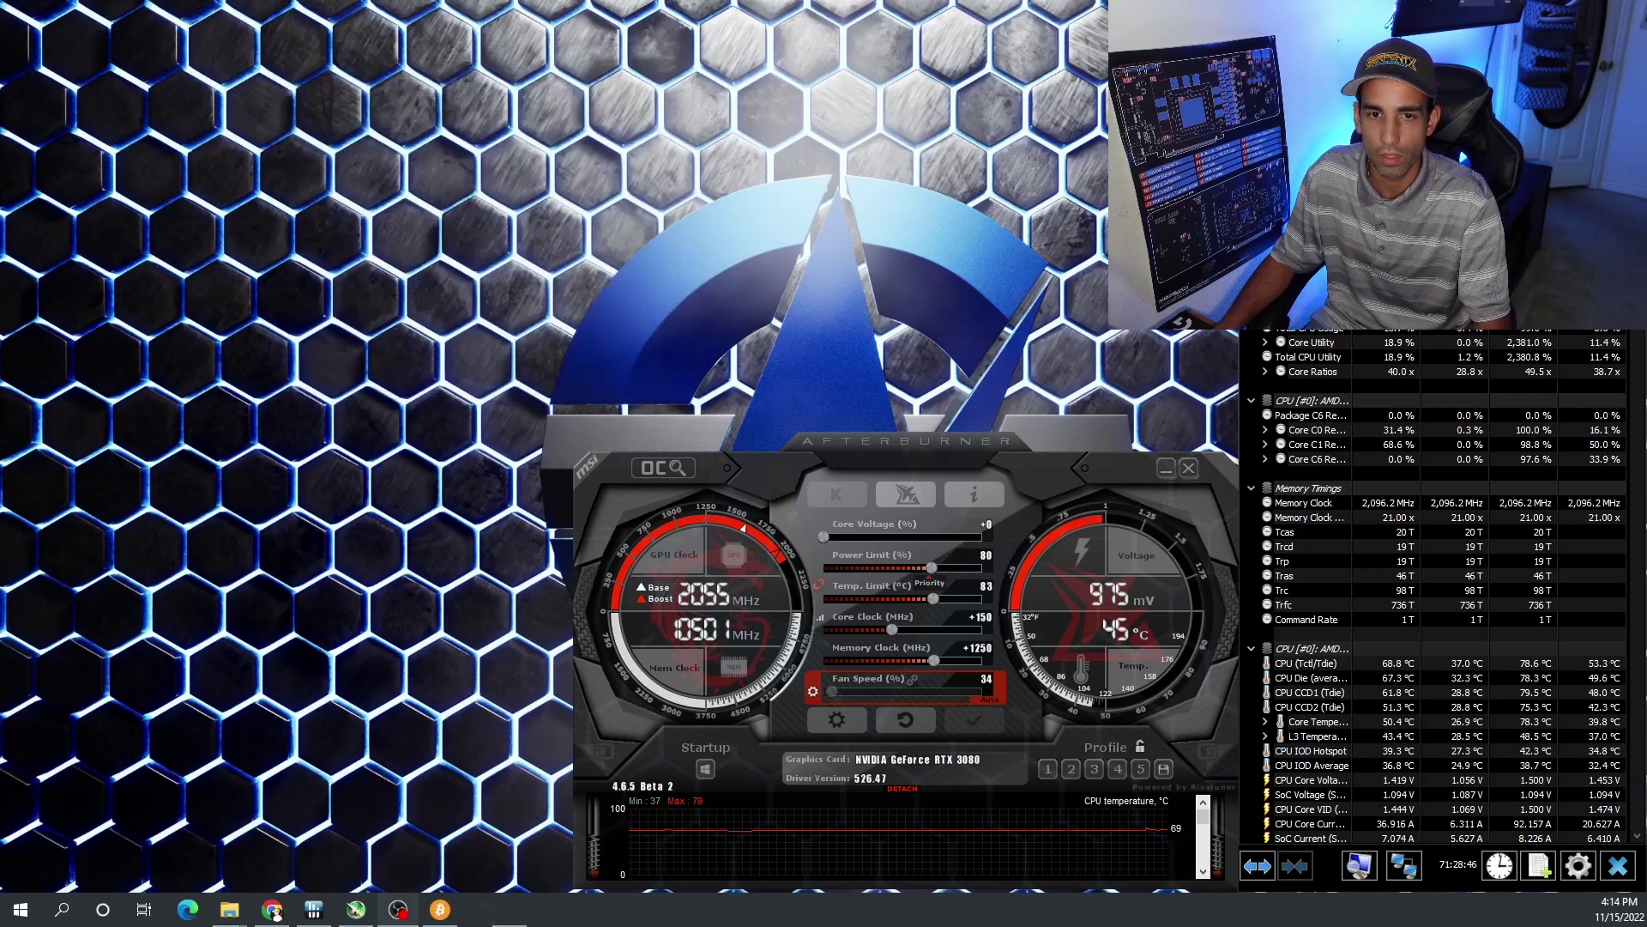
# - Choose a custom data directory and change its drive from C: to D:
pyautogui.moveTo(1032, 244); pyautogui.dragTo(539, 84)
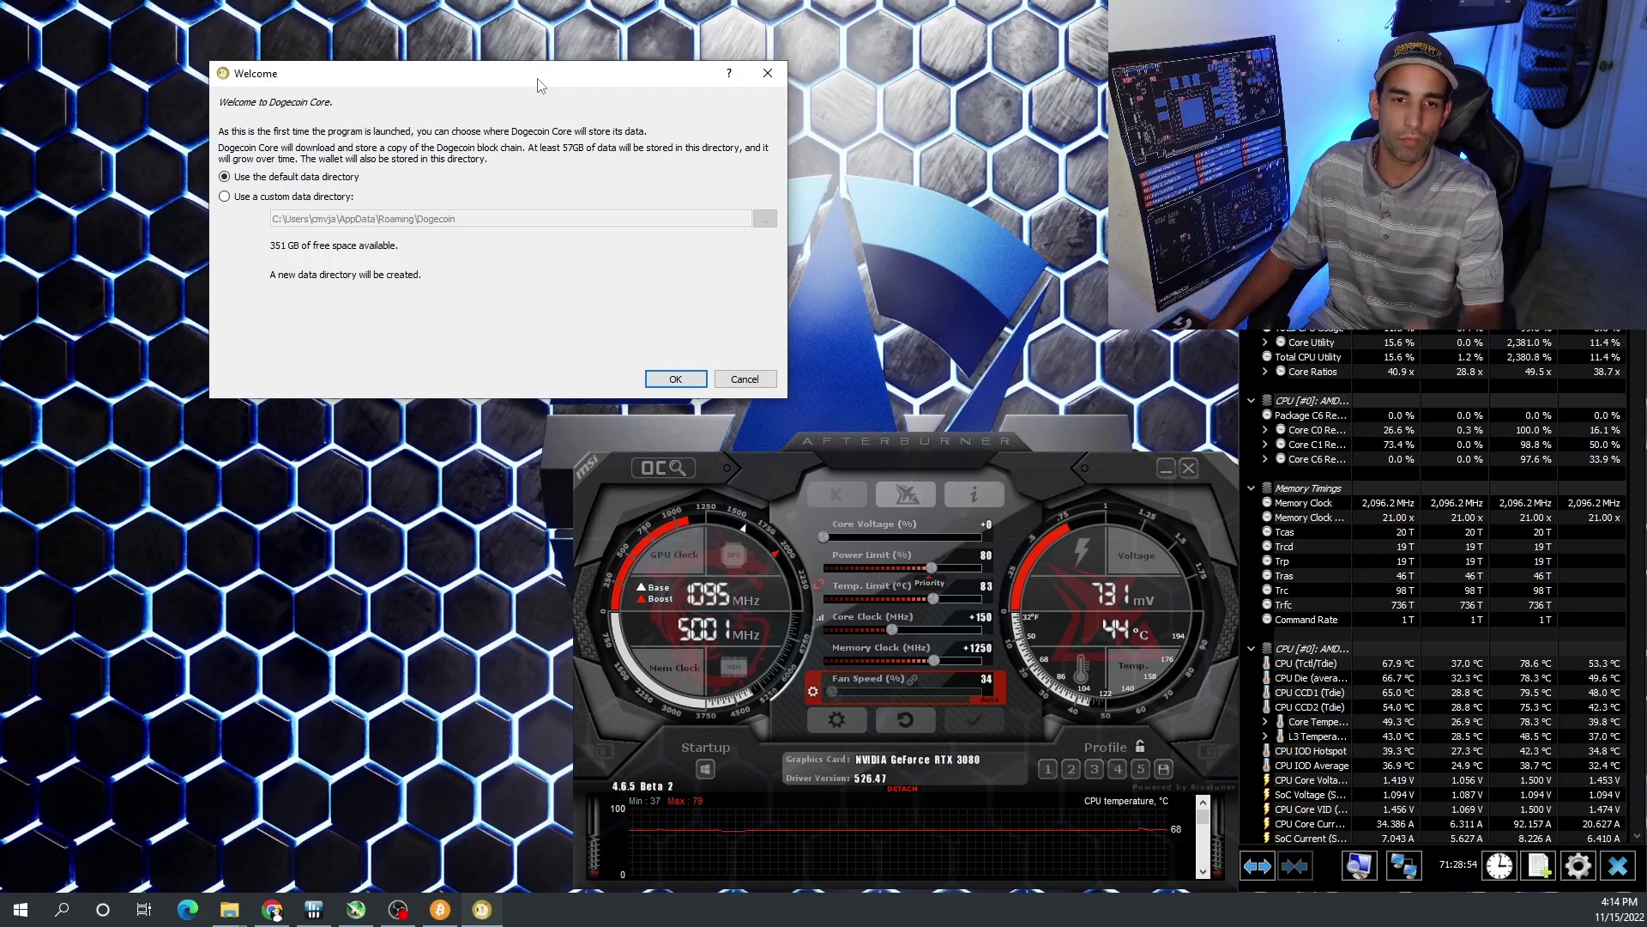
pyautogui.click(225, 196)
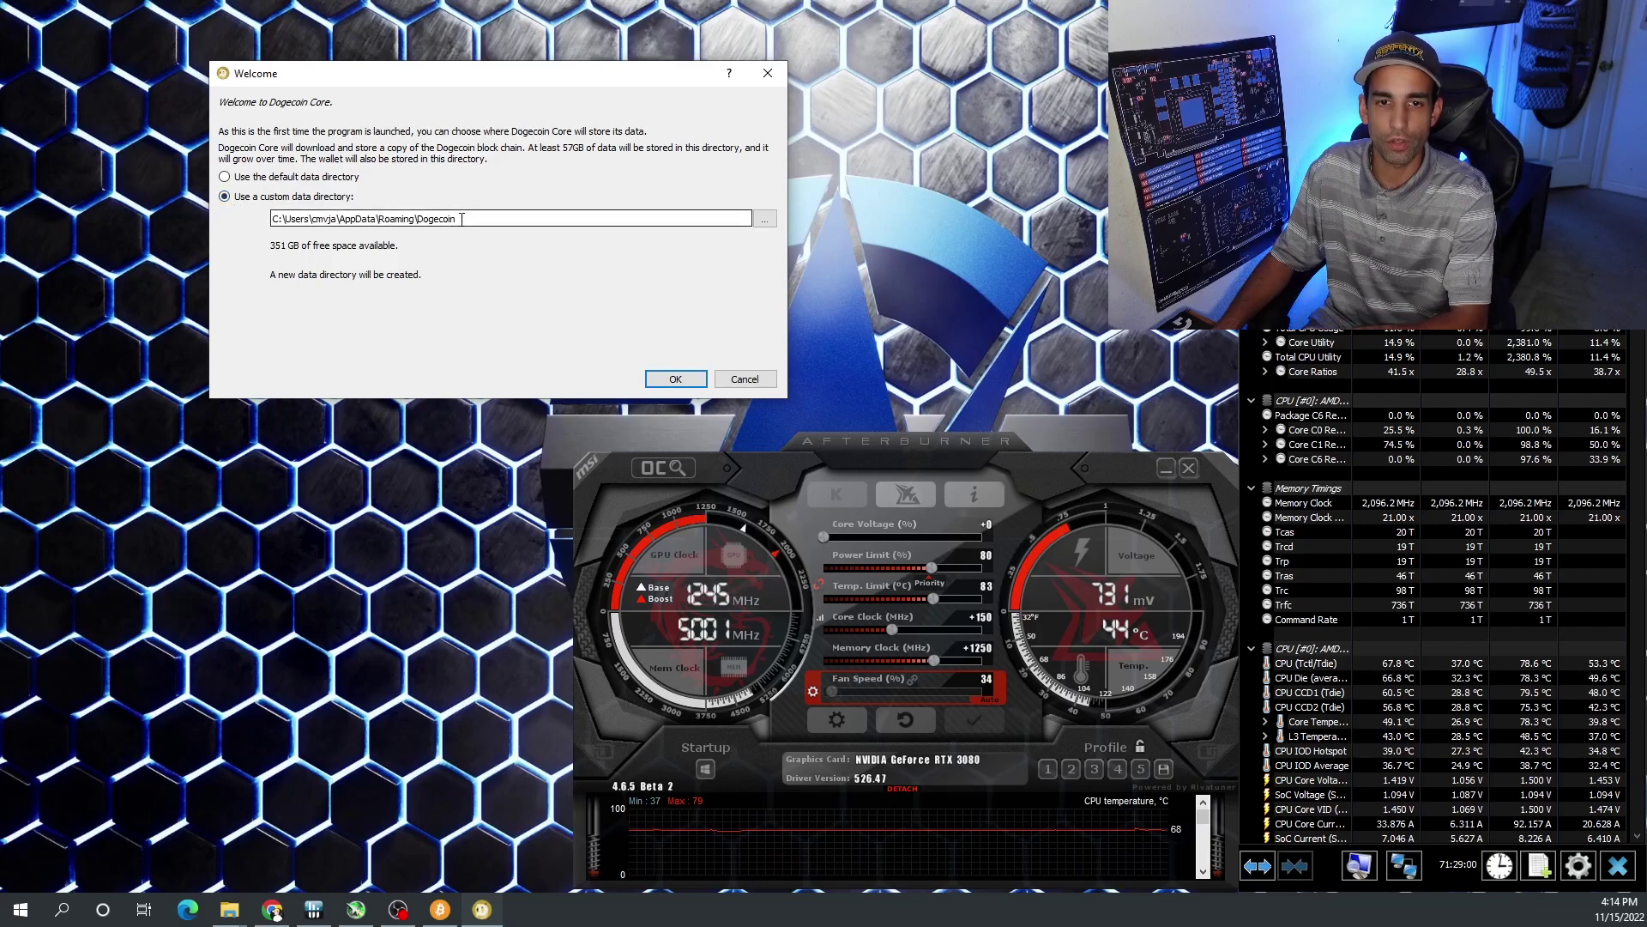
pyautogui.click(284, 219)
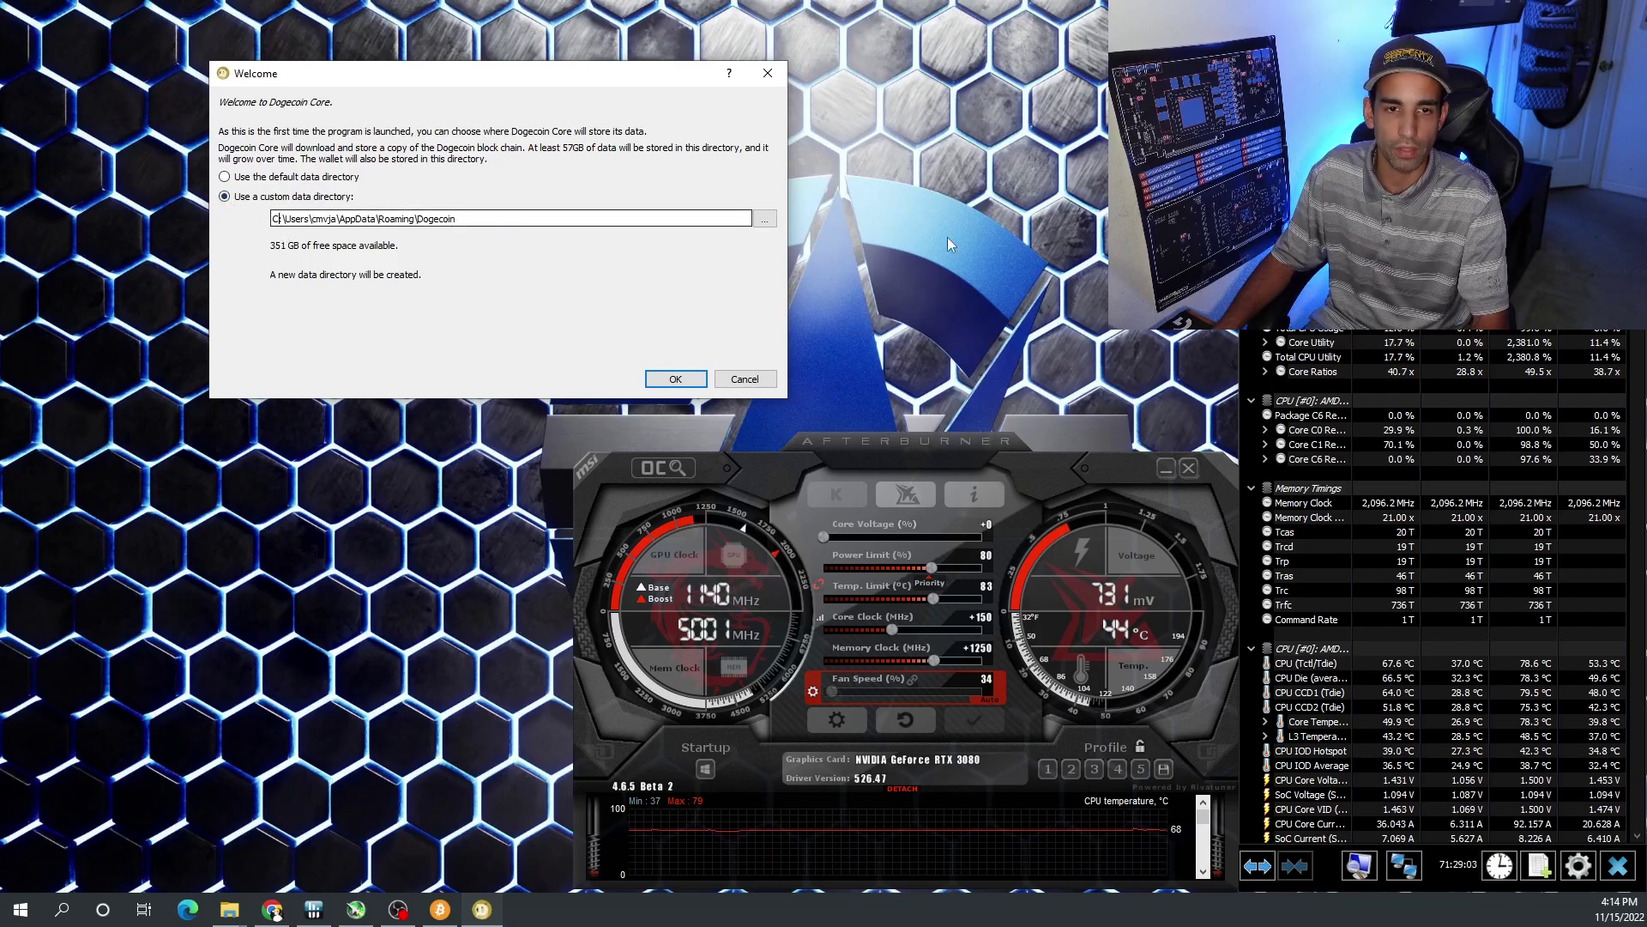
pyautogui.press('BackSpace')
pyautogui.press('BackSpace')
pyautogui.write('D:')
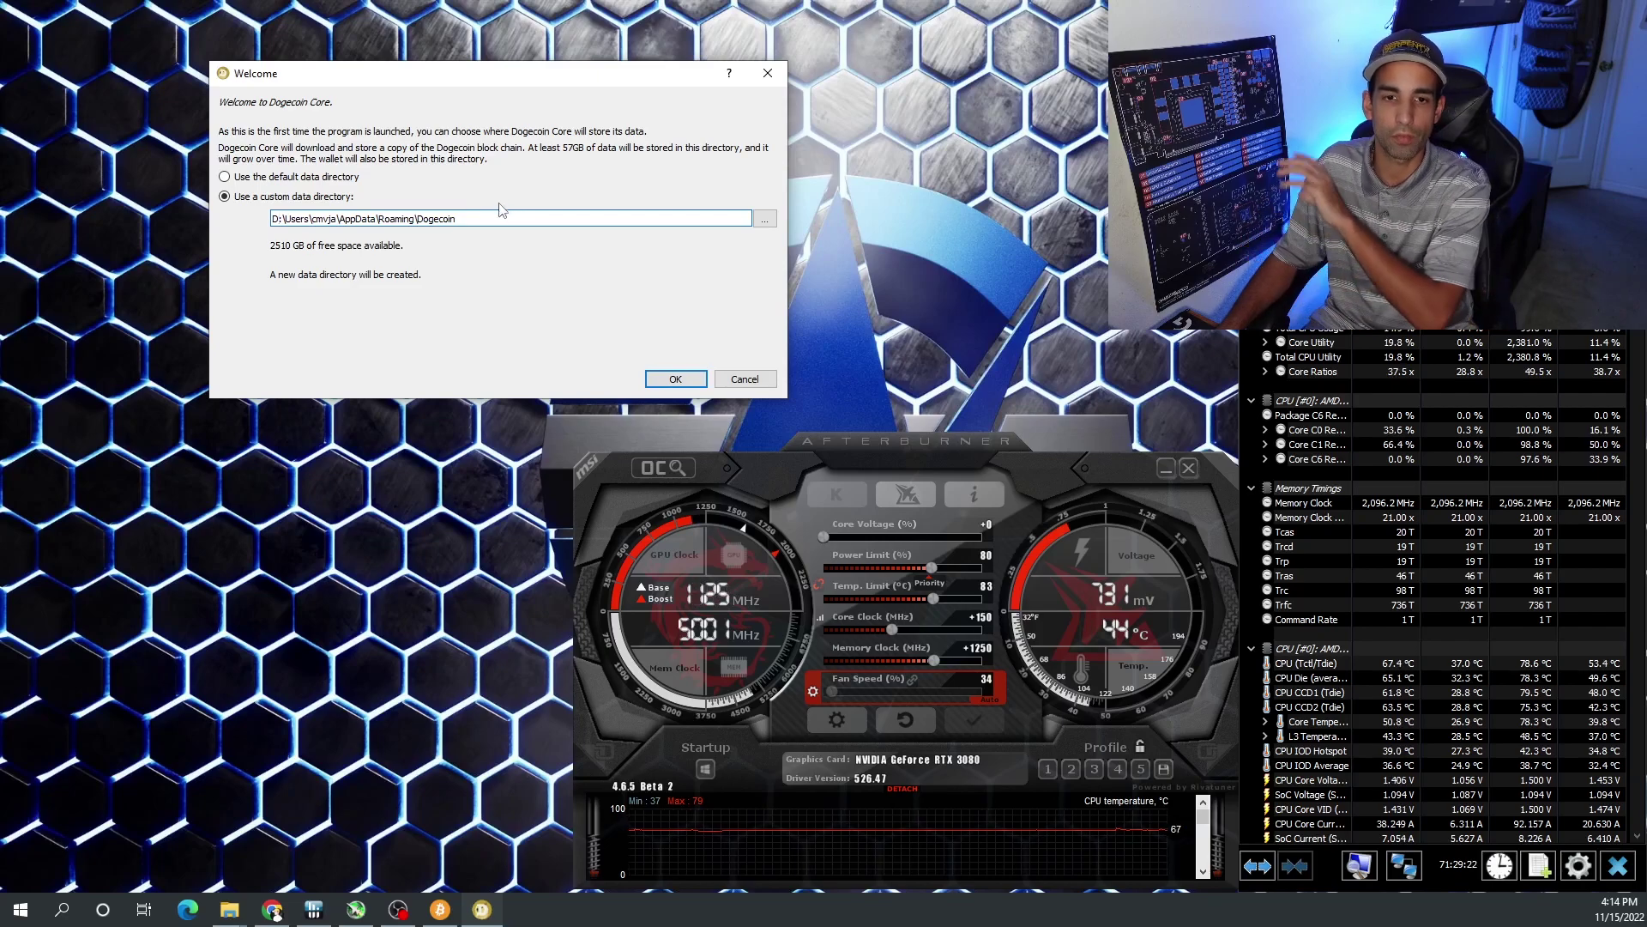
# - Cancel the folder browser, keeping the typed D: path, and accept it
pyautogui.click(765, 219)
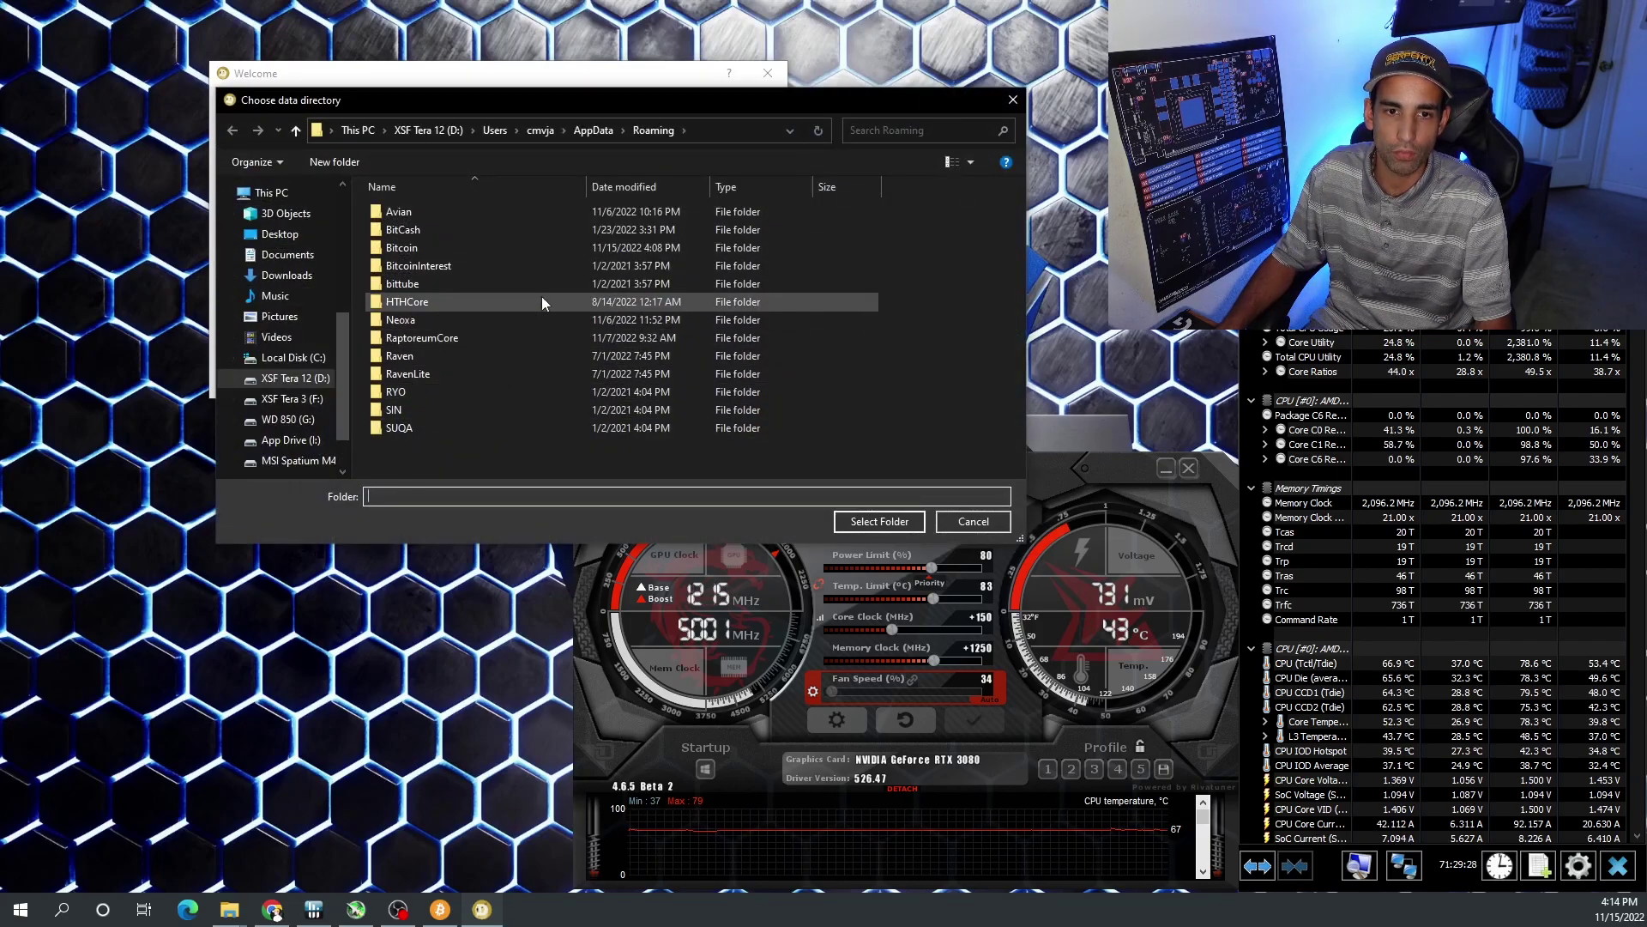
pyautogui.click(970, 523)
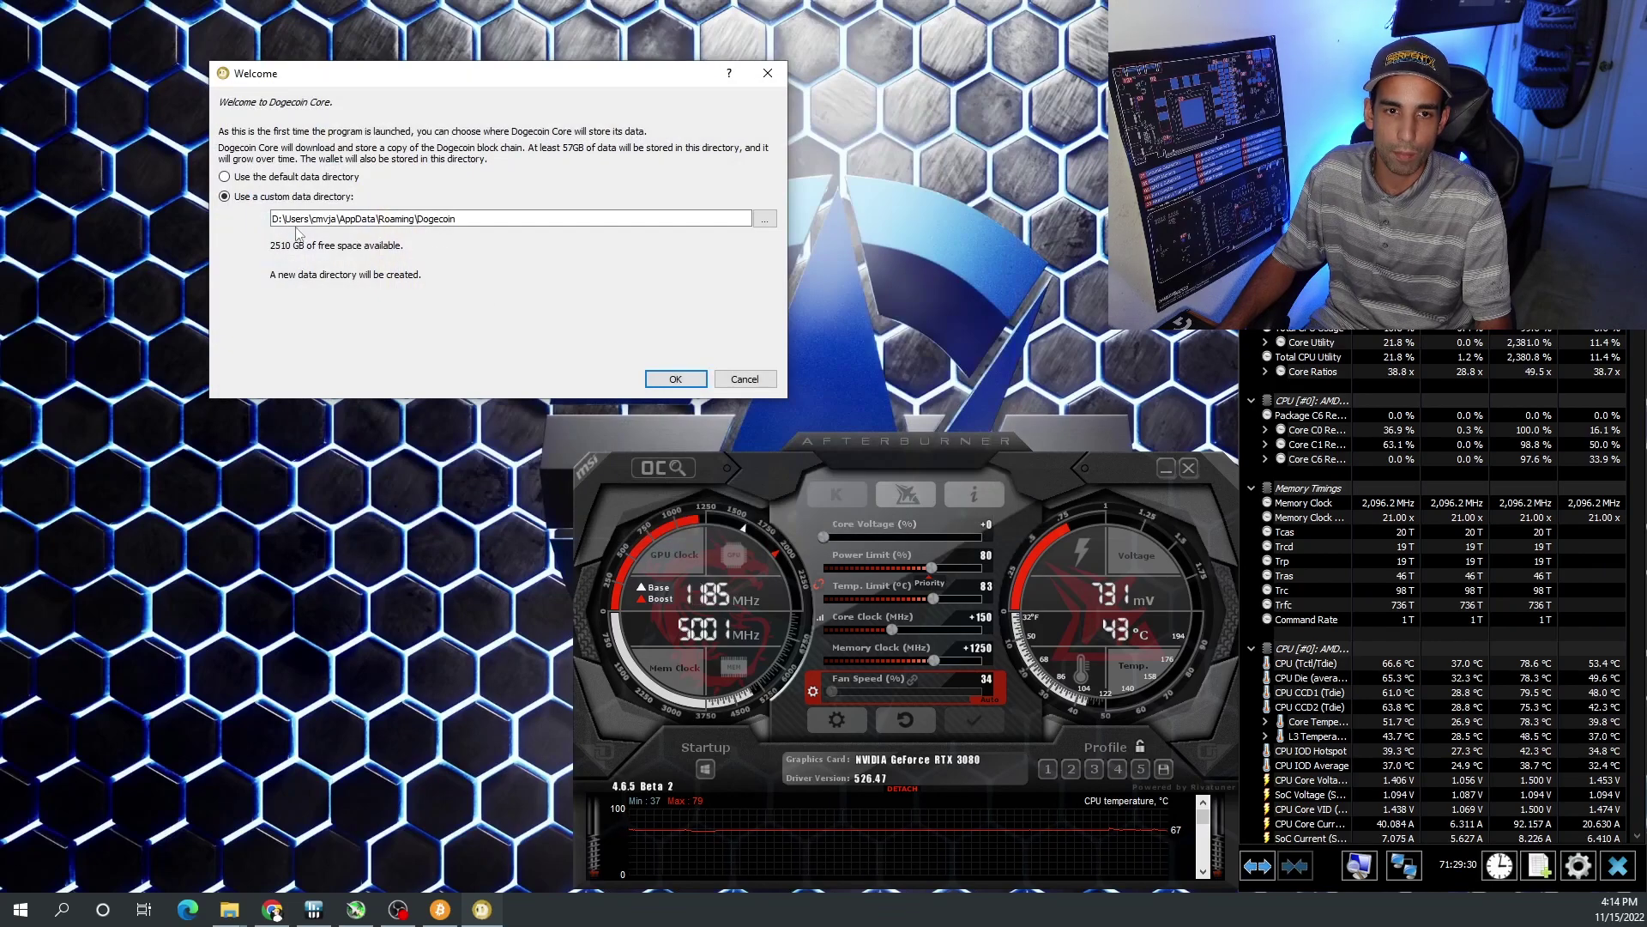
pyautogui.moveTo(312, 220); pyautogui.dragTo(331, 220)
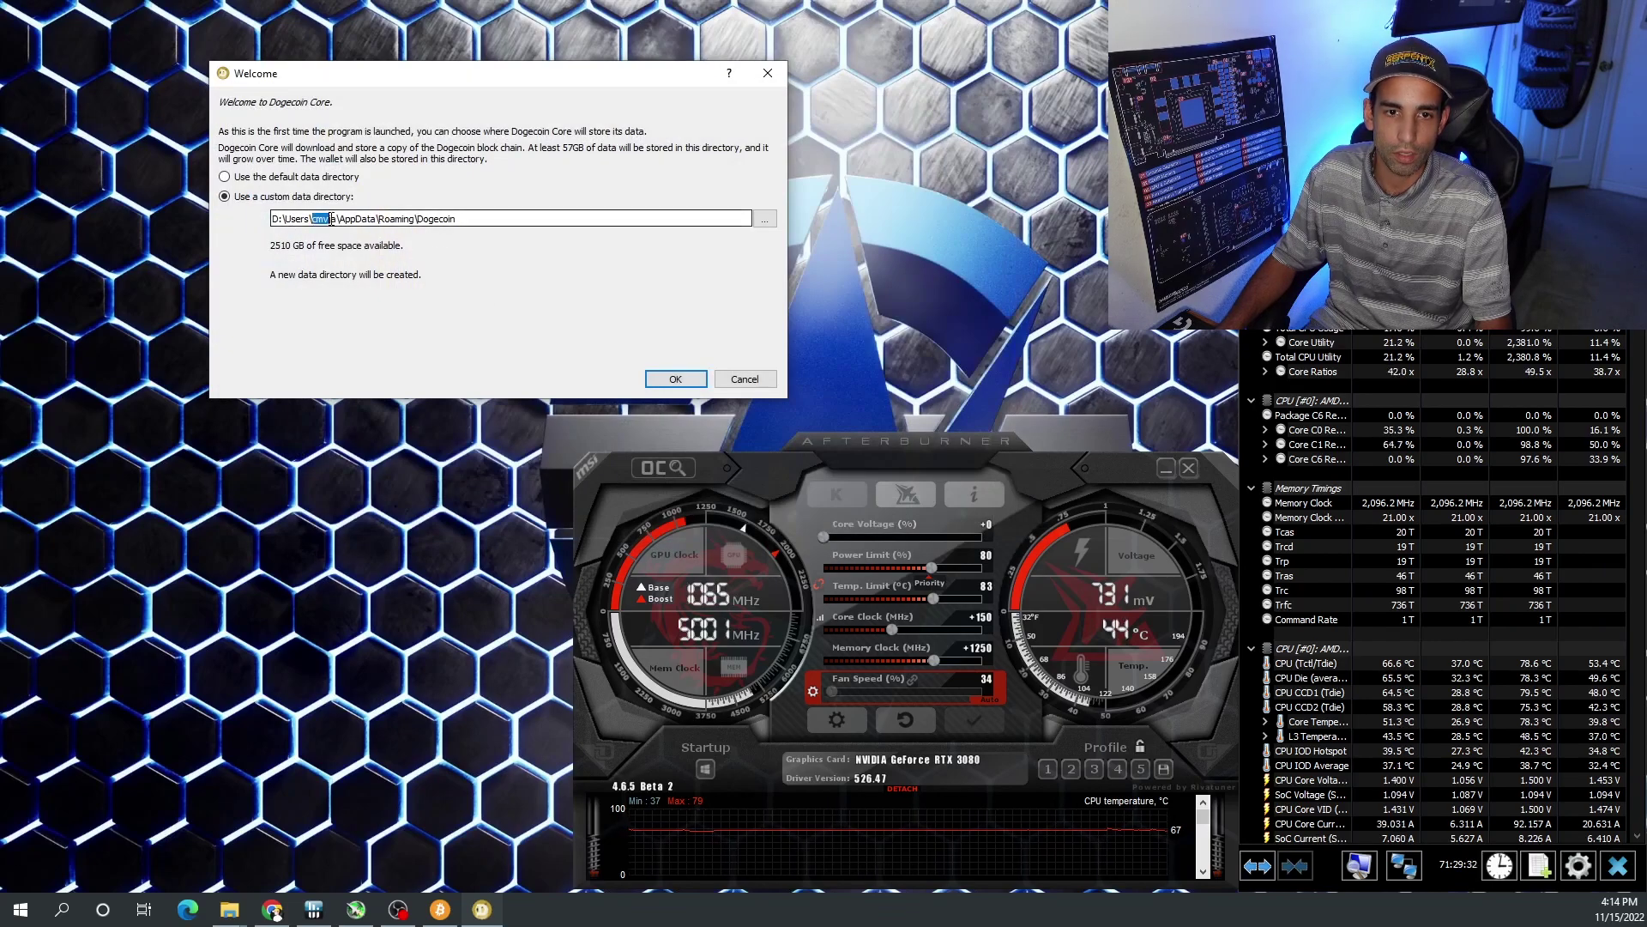
pyautogui.click(358, 220)
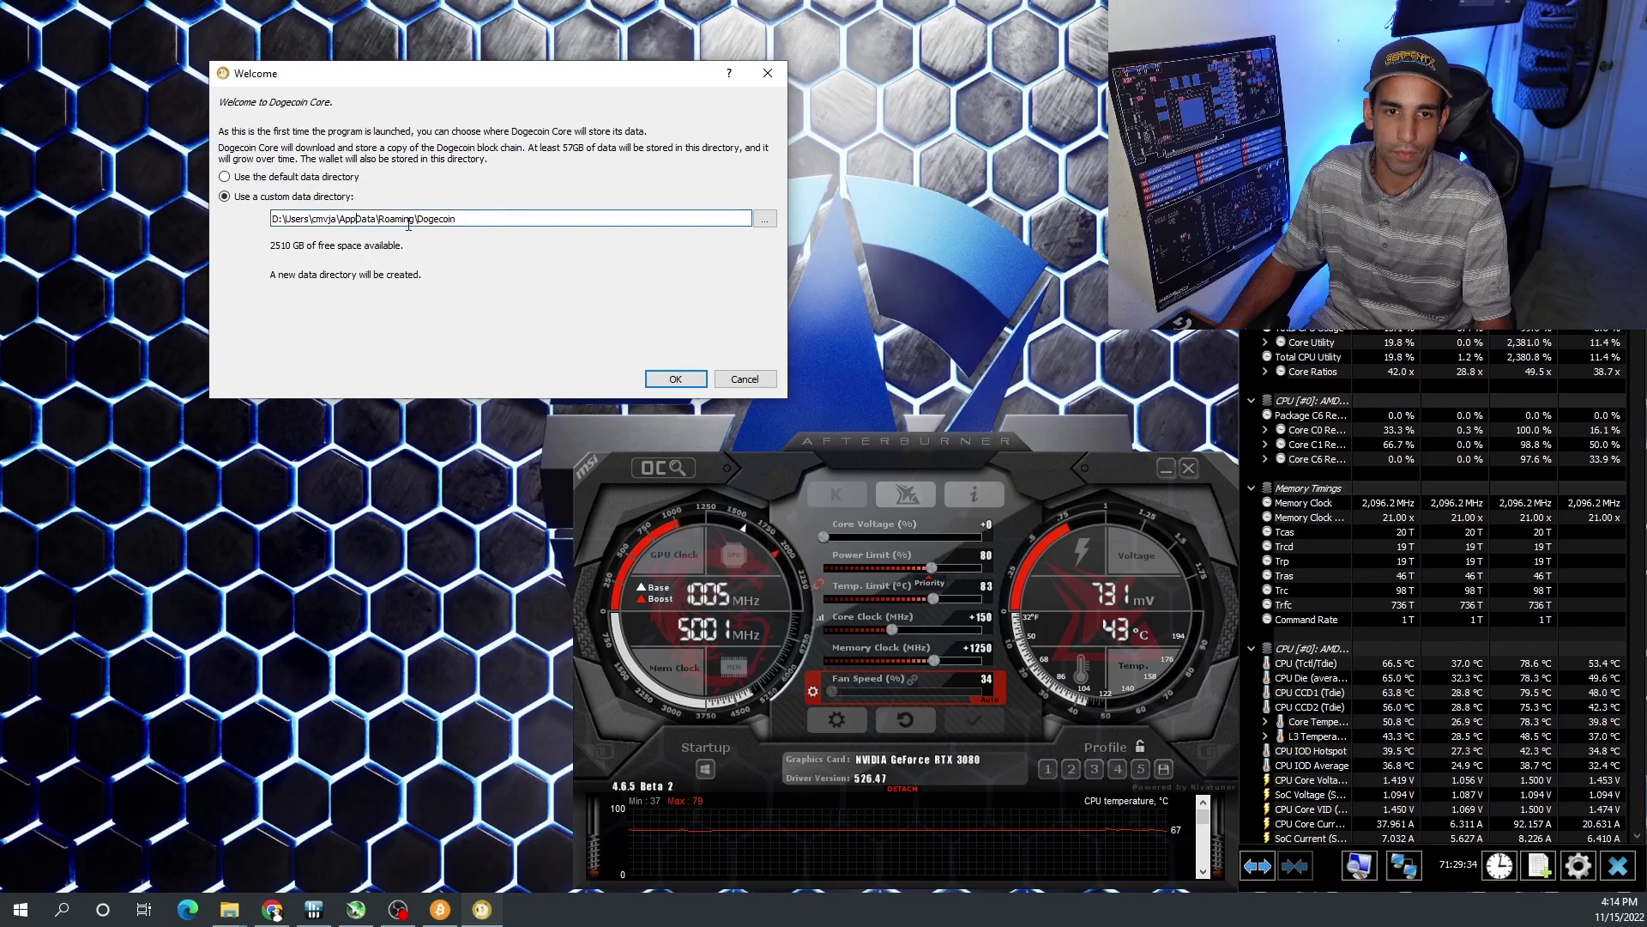
pyautogui.click(670, 383)
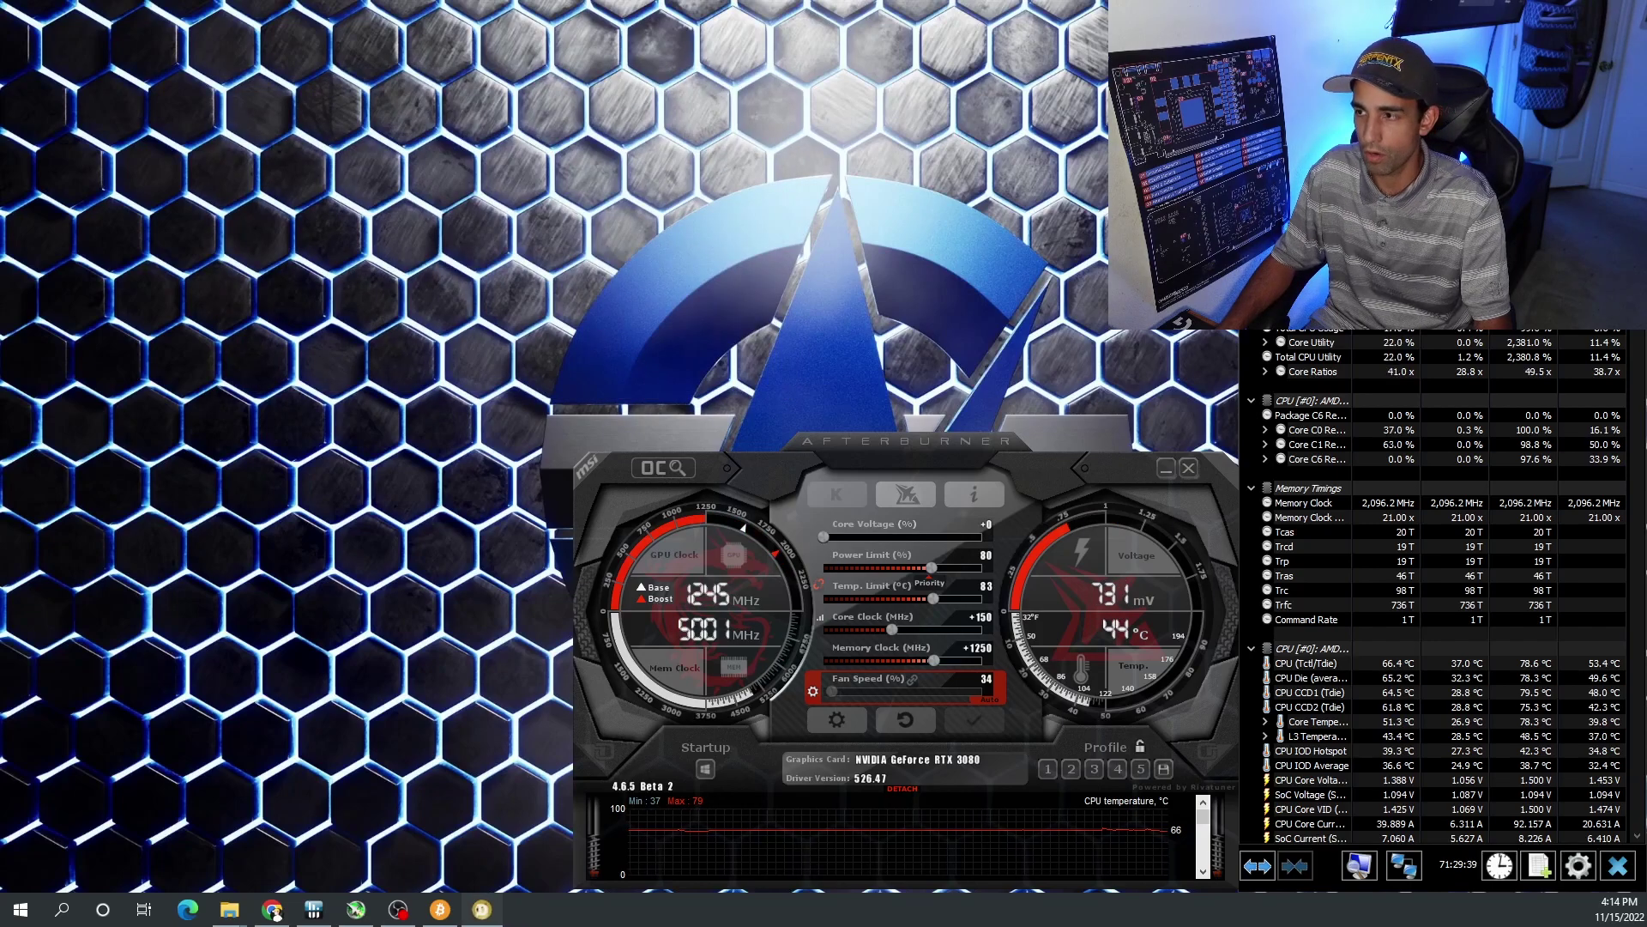
# - Move the Dogecoin Core splash and wallet windows to the upper left as syncing starts
pyautogui.moveTo(763, 136); pyautogui.dragTo(494, 114)
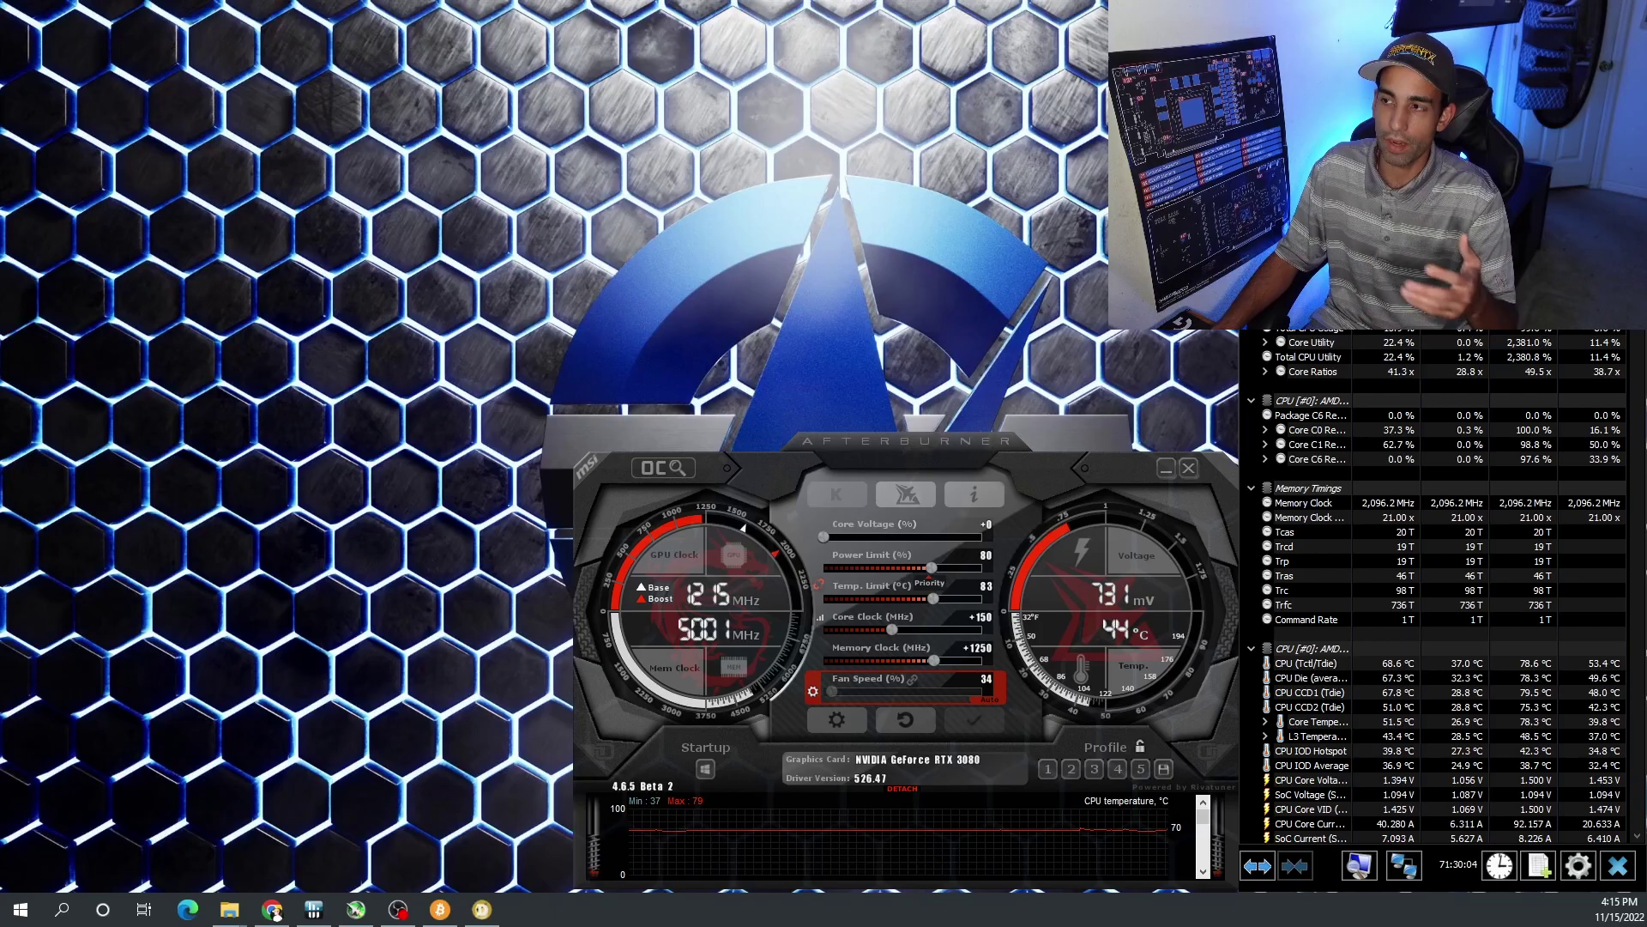
pyautogui.moveTo(1152, 156); pyautogui.dragTo(600, 81)
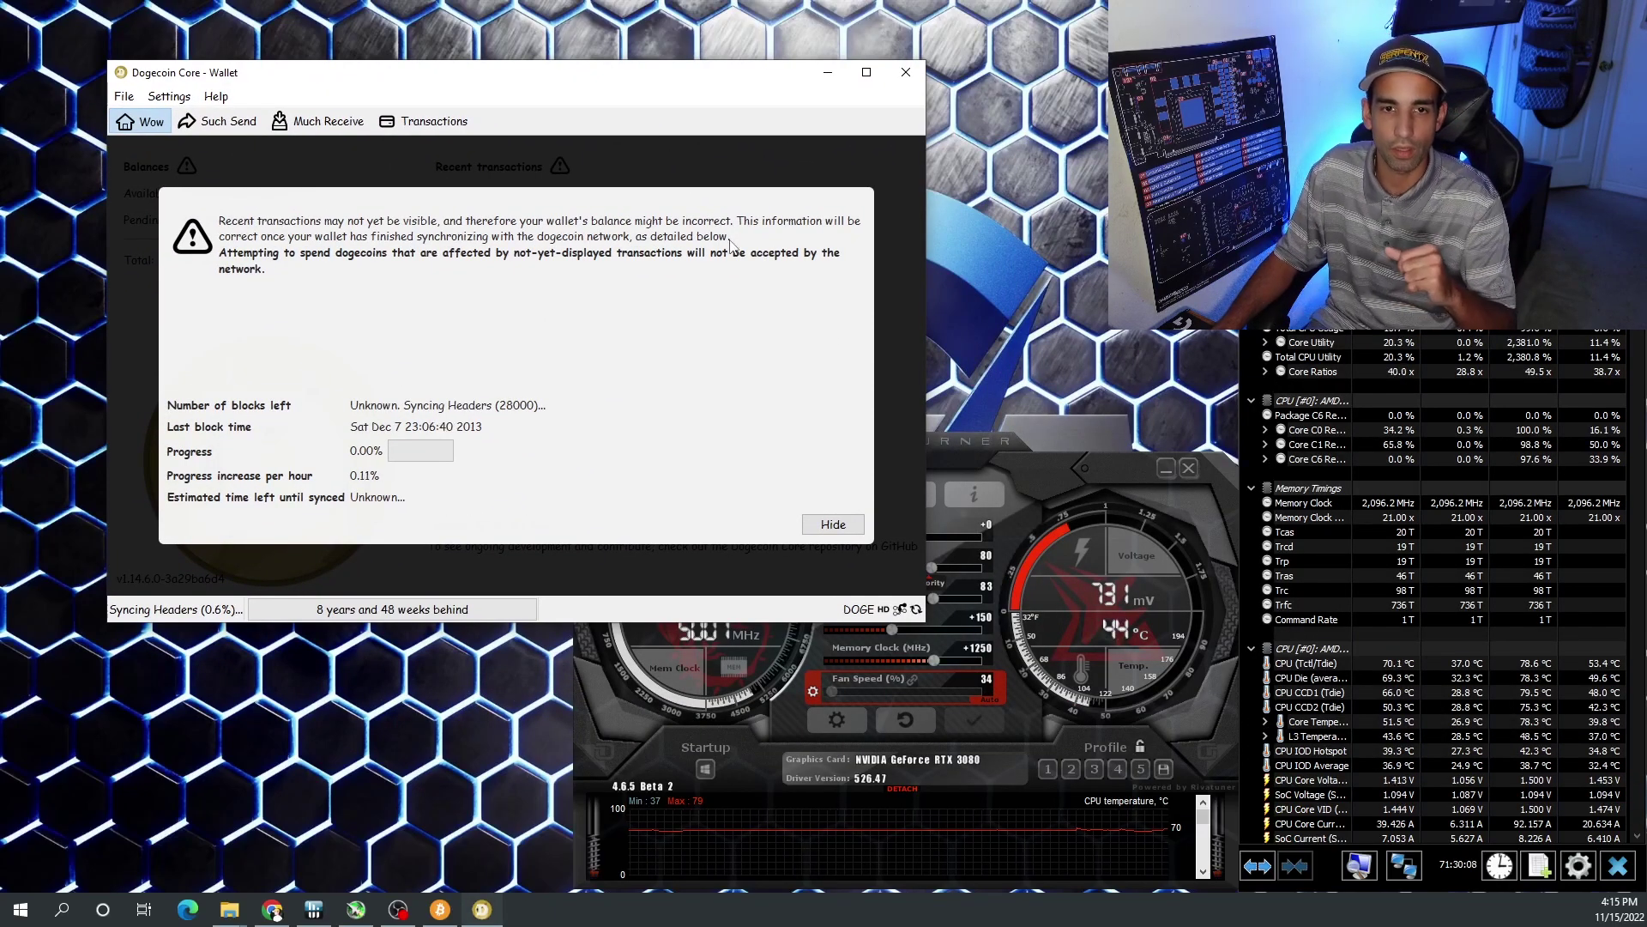
# - Bring Bitcoin Core forward on its Overview page and display its sync progress details
pyautogui.click(440, 909)
pyautogui.moveTo(567, 91); pyautogui.dragTo(769, 331)
pyautogui.click(279, 375)
pyautogui.moveTo(569, 339); pyautogui.dragTo(740, 207)
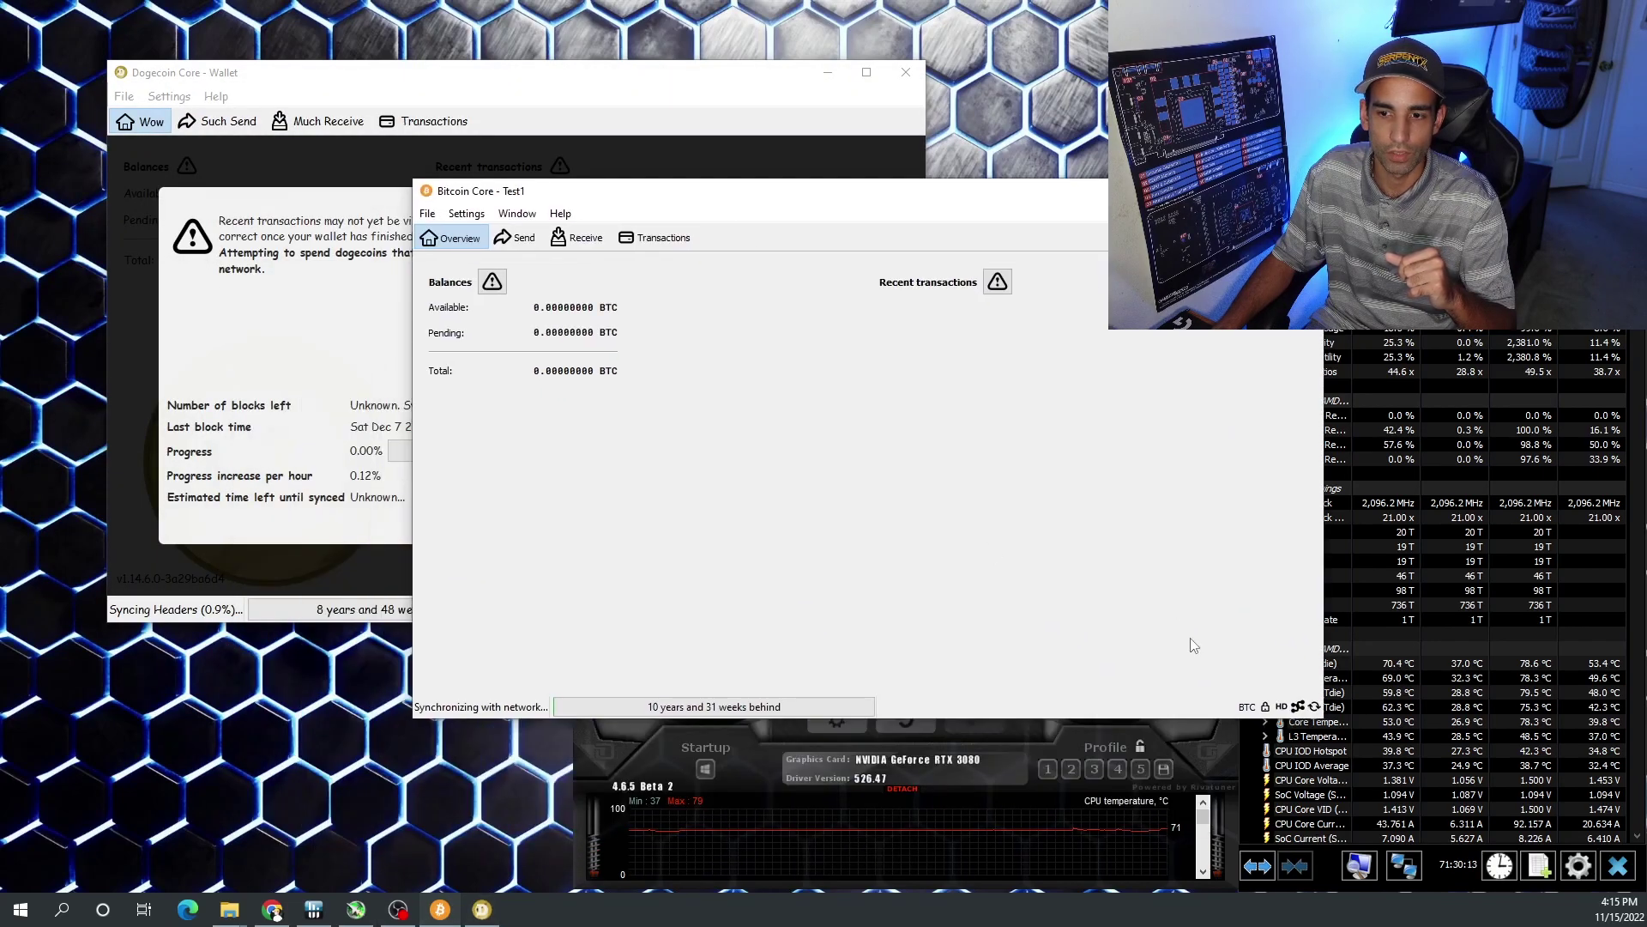
pyautogui.click(664, 708)
# - Minimize Bitcoin Core and hide Dogecoin's sync notice to reveal the 0.00000000 DOGE balances
pyautogui.moveTo(745, 189); pyautogui.dragTo(577, 193)
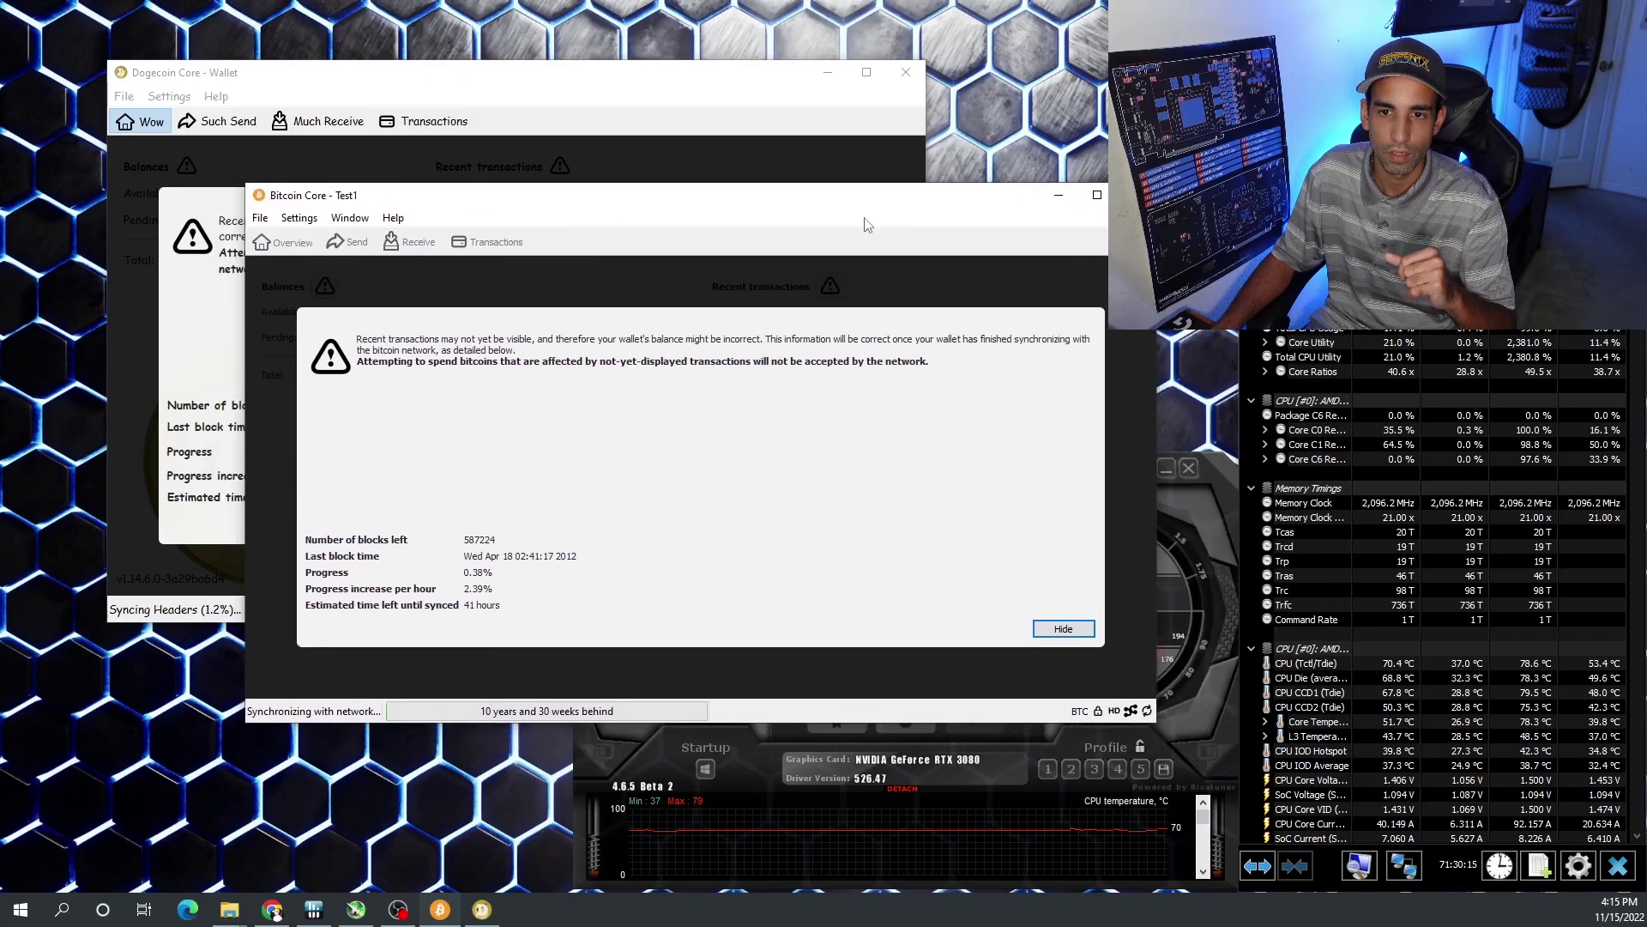
pyautogui.click(1058, 197)
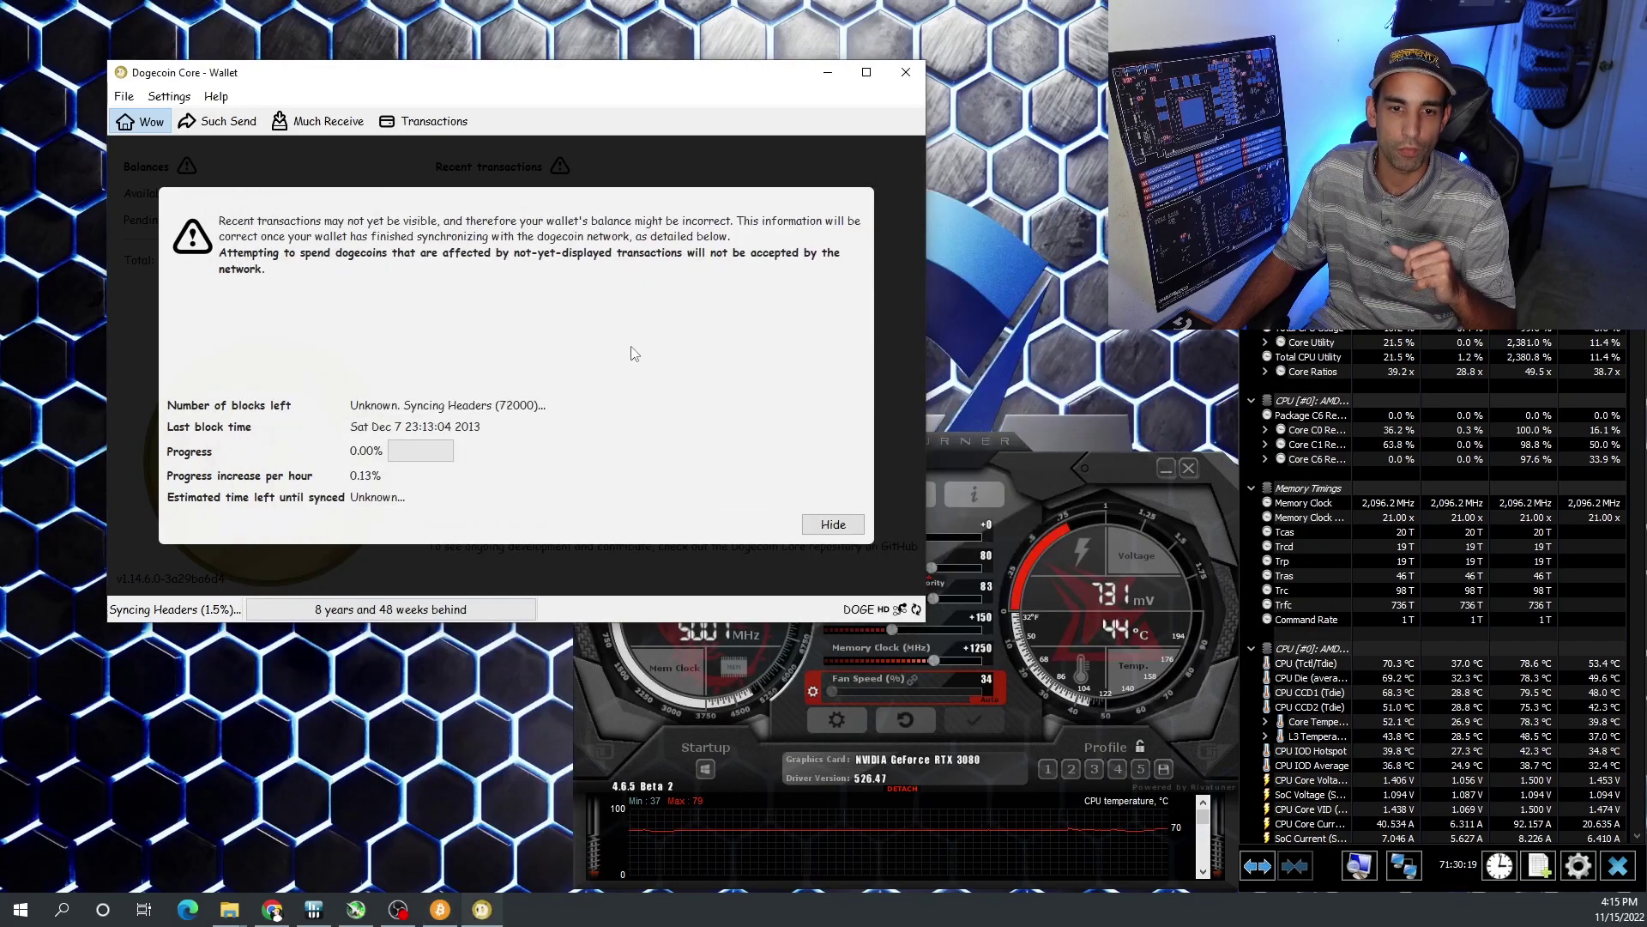
pyautogui.click(825, 520)
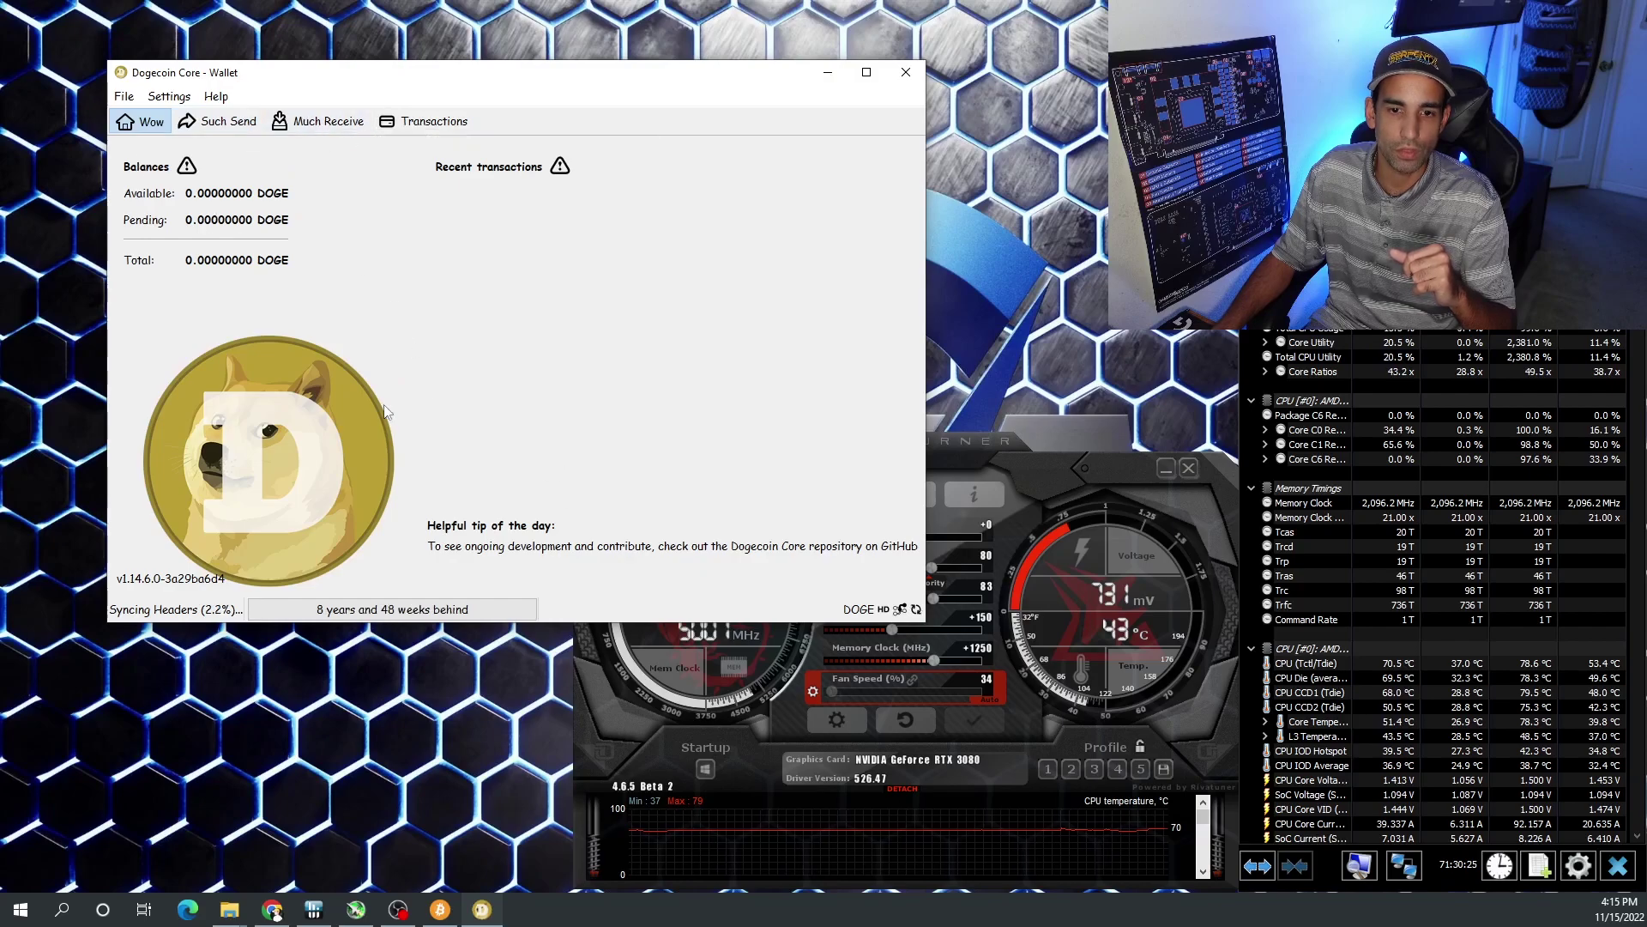
# - Create a 'TestDoge' payment request in Much Receive and copy its receiving address to the clipboard
pyautogui.click(331, 125)
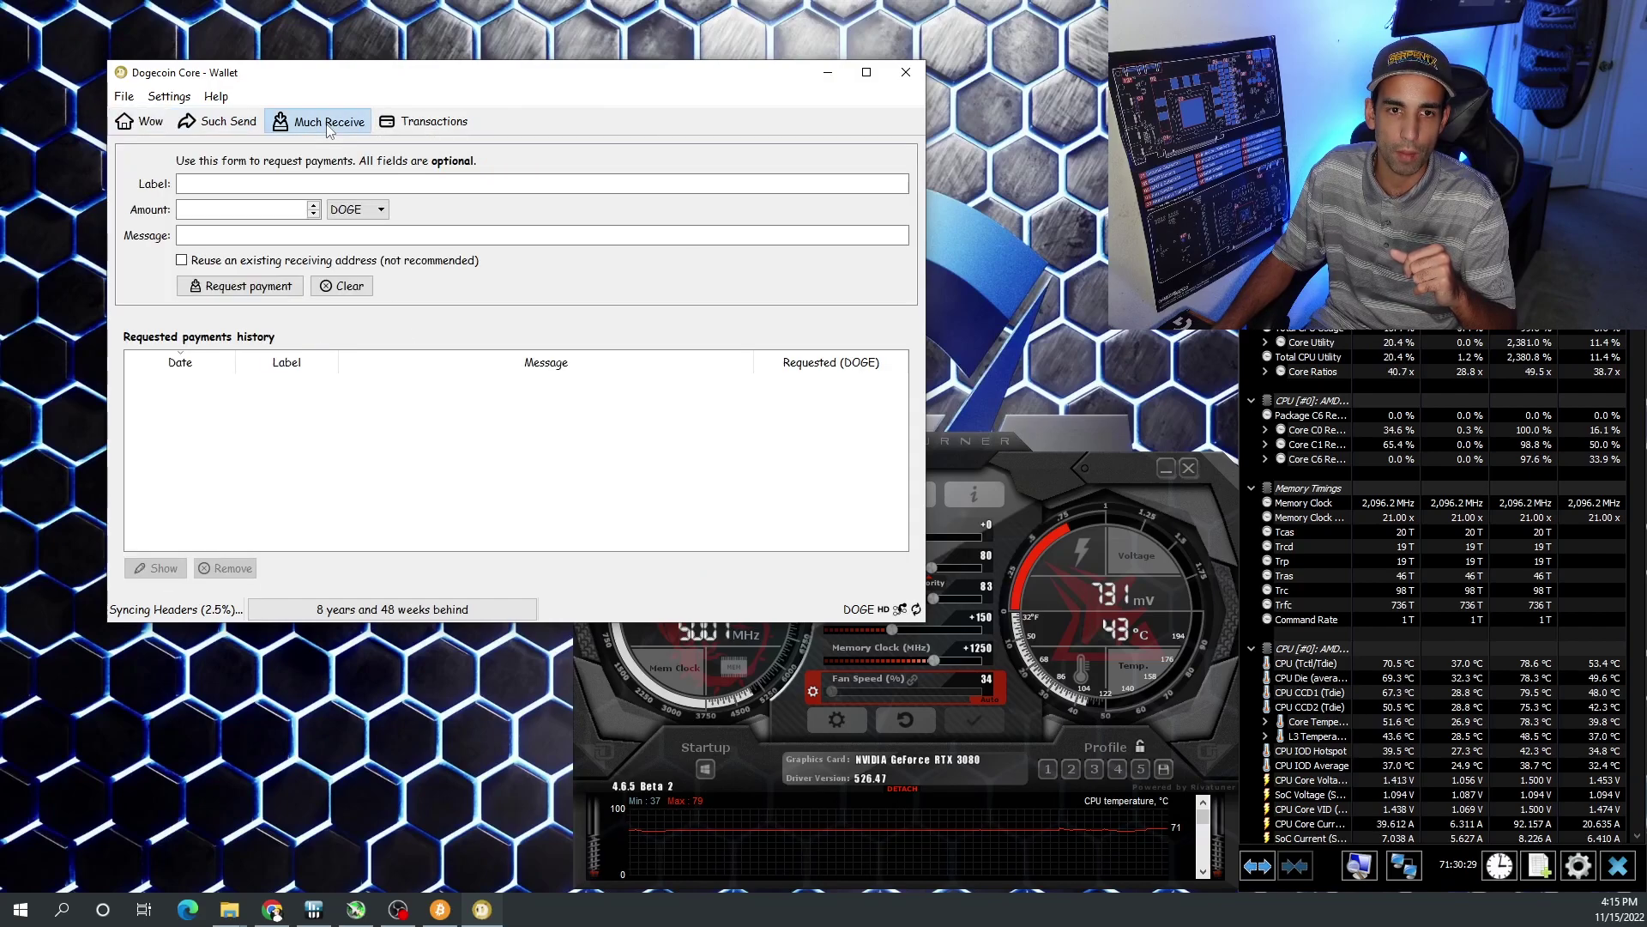
pyautogui.click(285, 185)
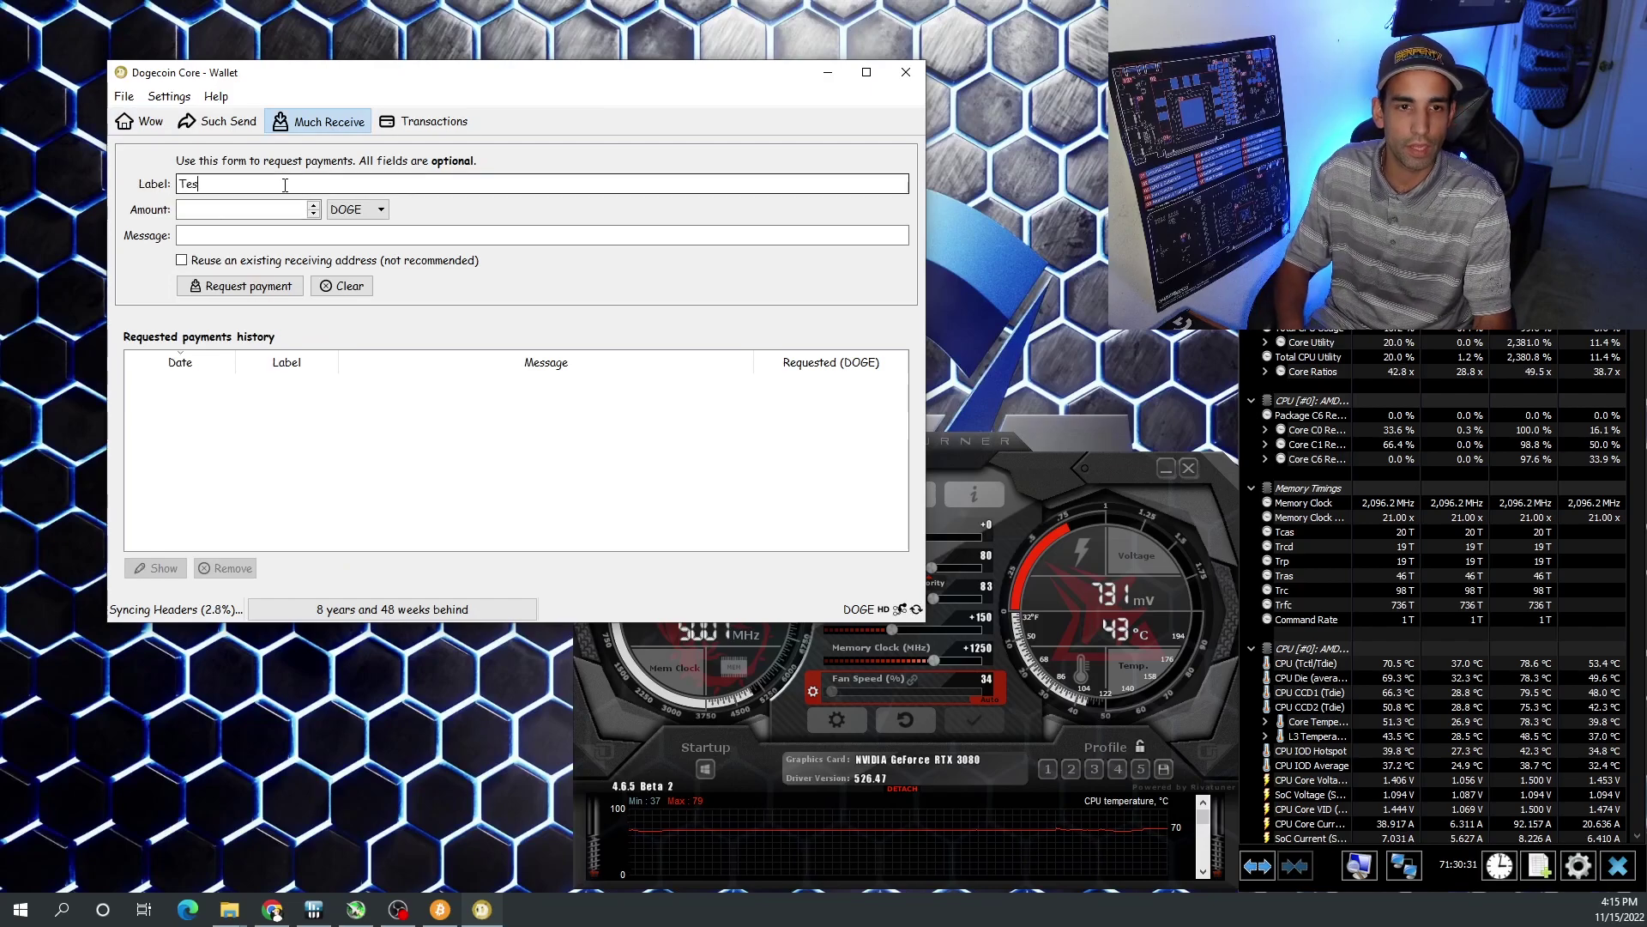
pyautogui.write('TestDoge')
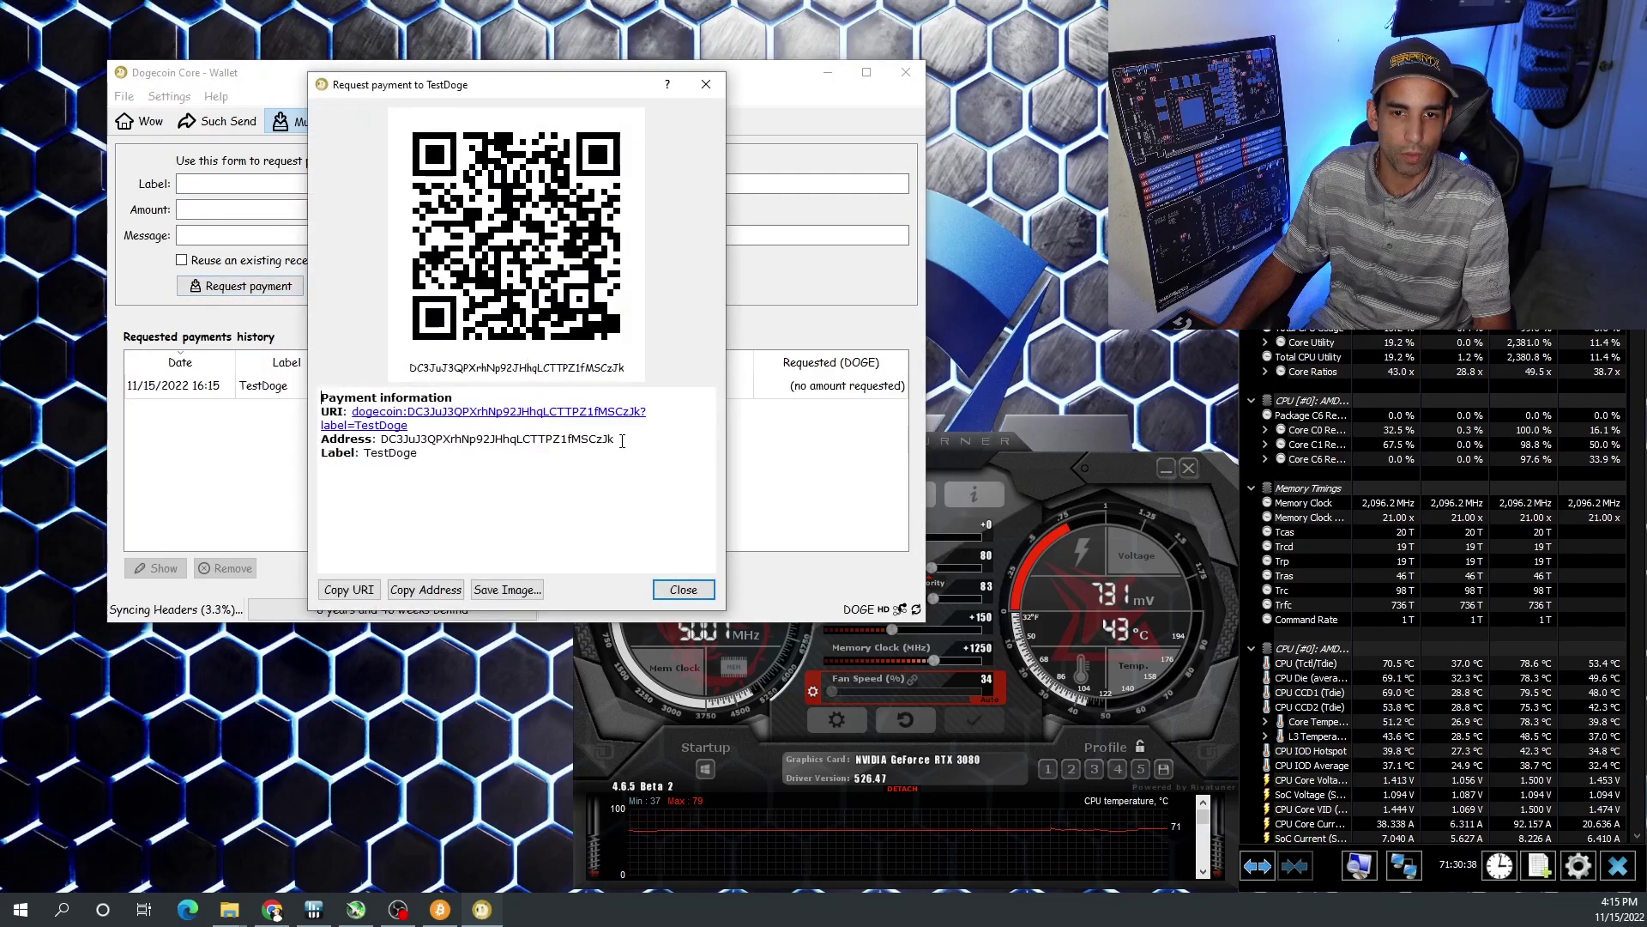
pyautogui.moveTo(622, 441); pyautogui.dragTo(398, 438)
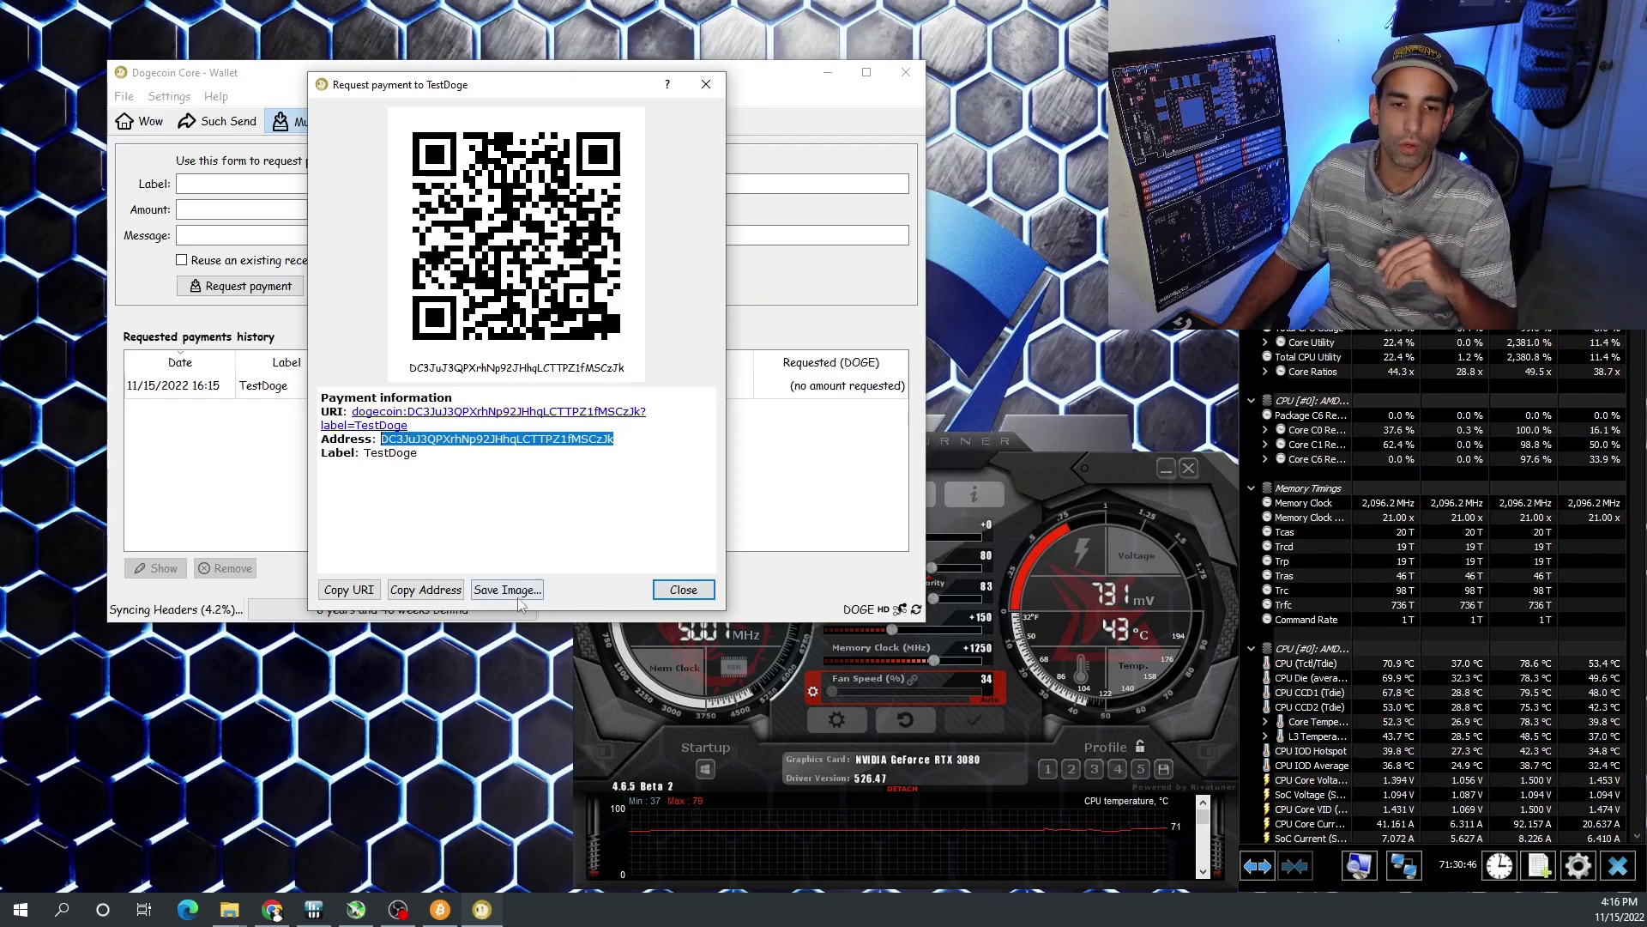
pyautogui.click(439, 590)
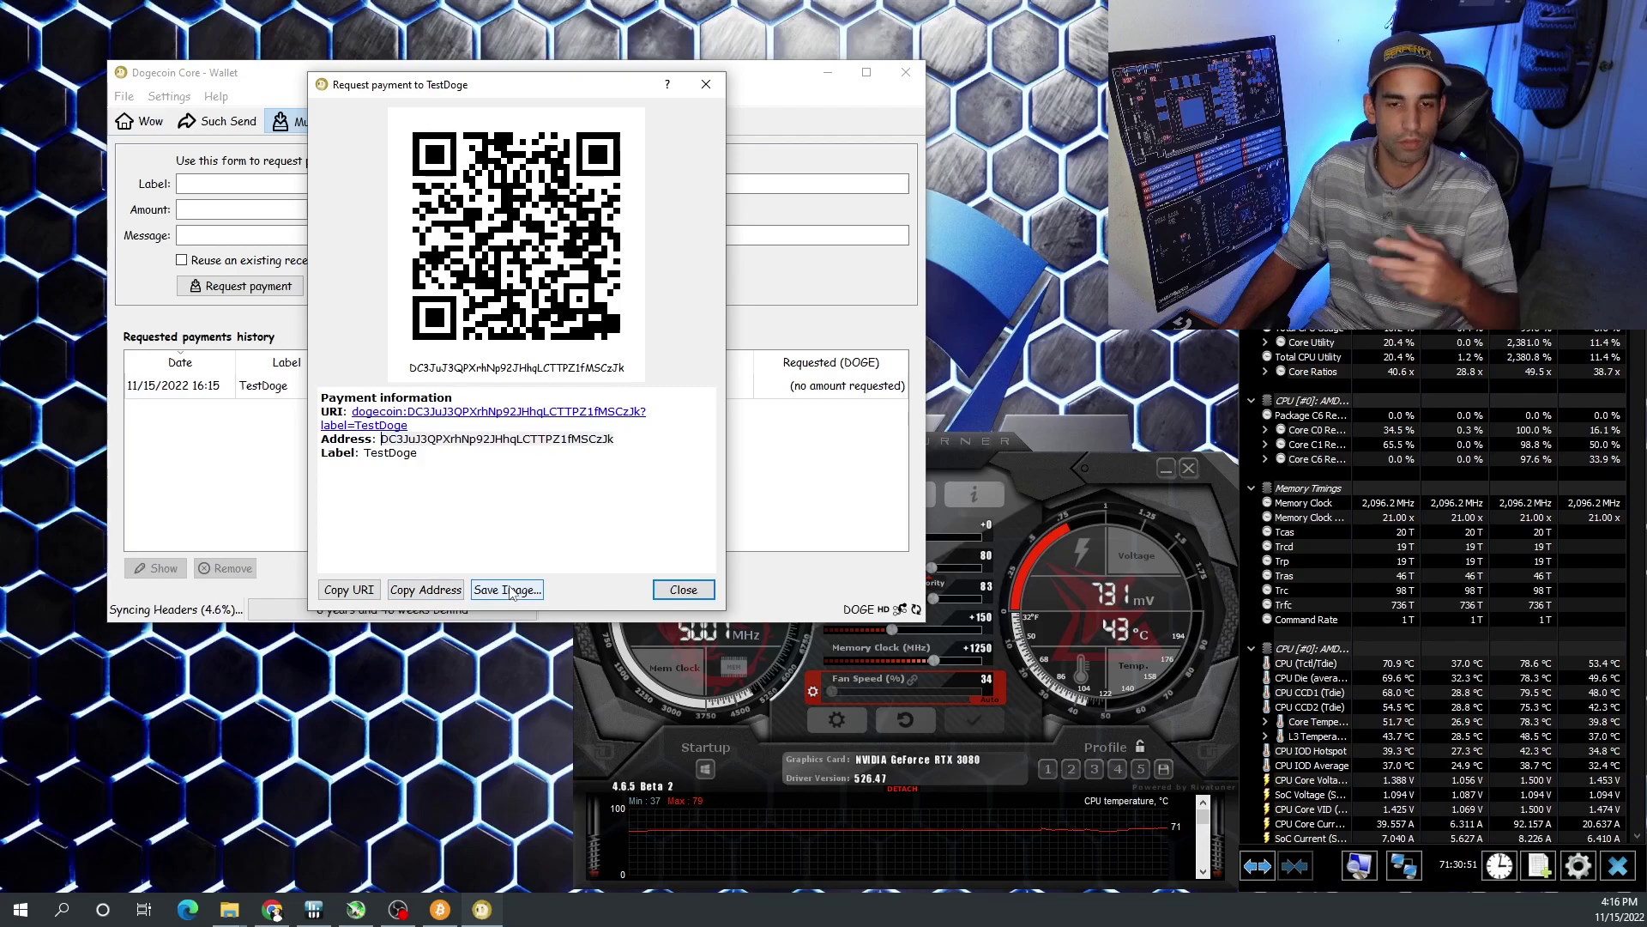
pyautogui.click(660, 591)
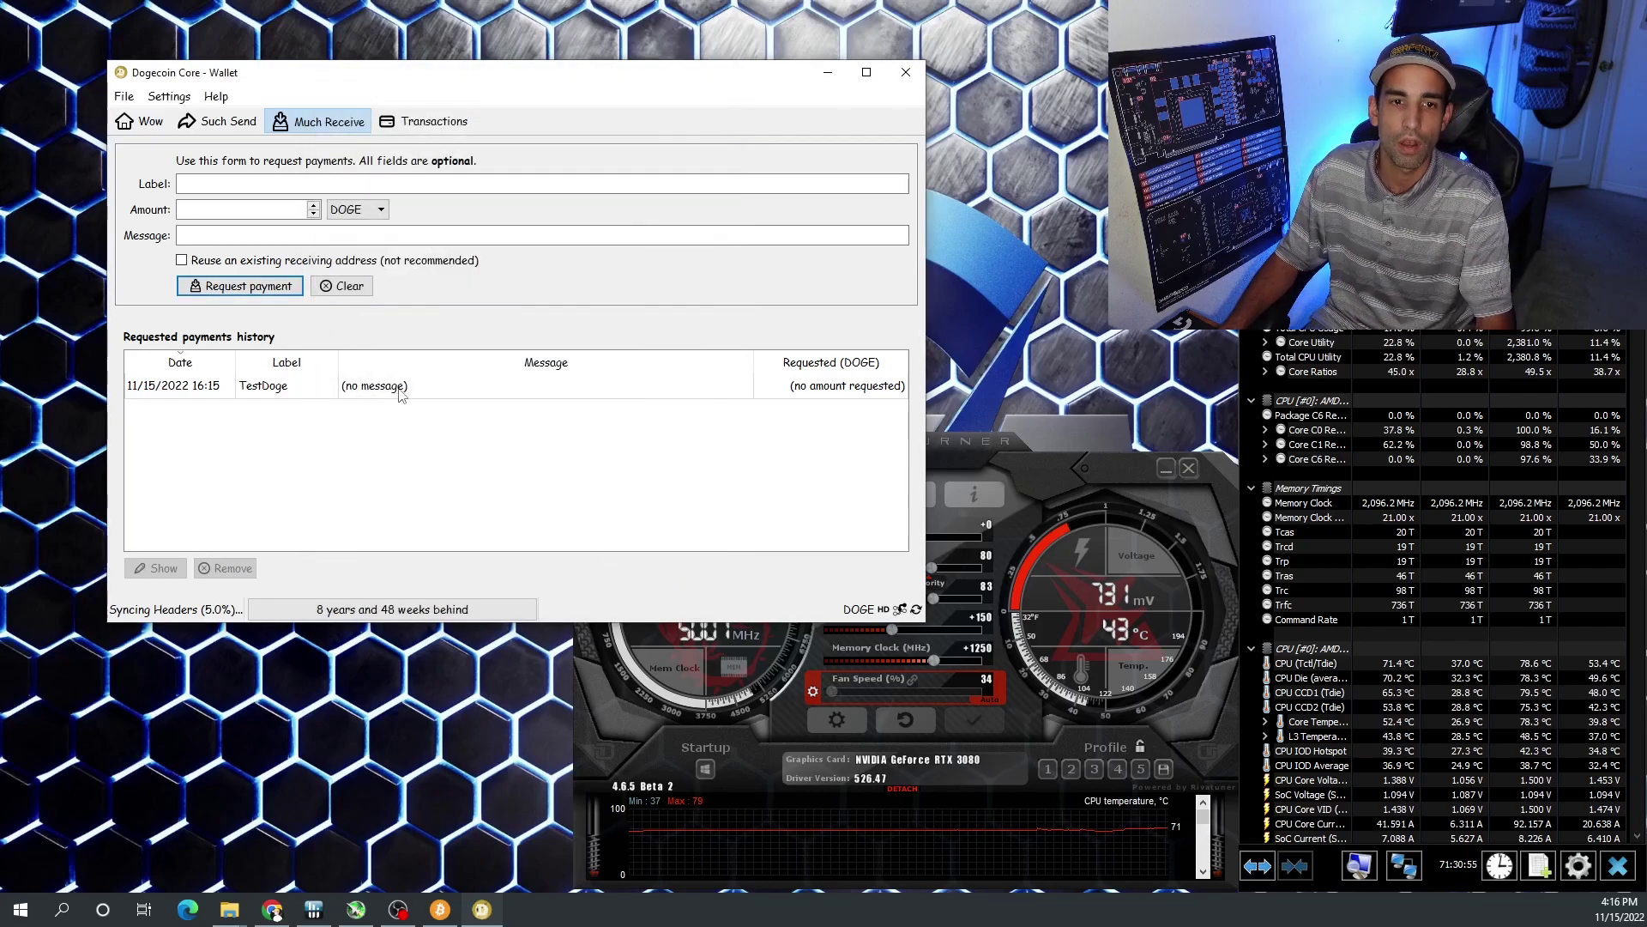
# - Look through the Transactions and Such Send pages, then go back to the Wow overview
pyautogui.click(425, 121)
pyautogui.click(187, 122)
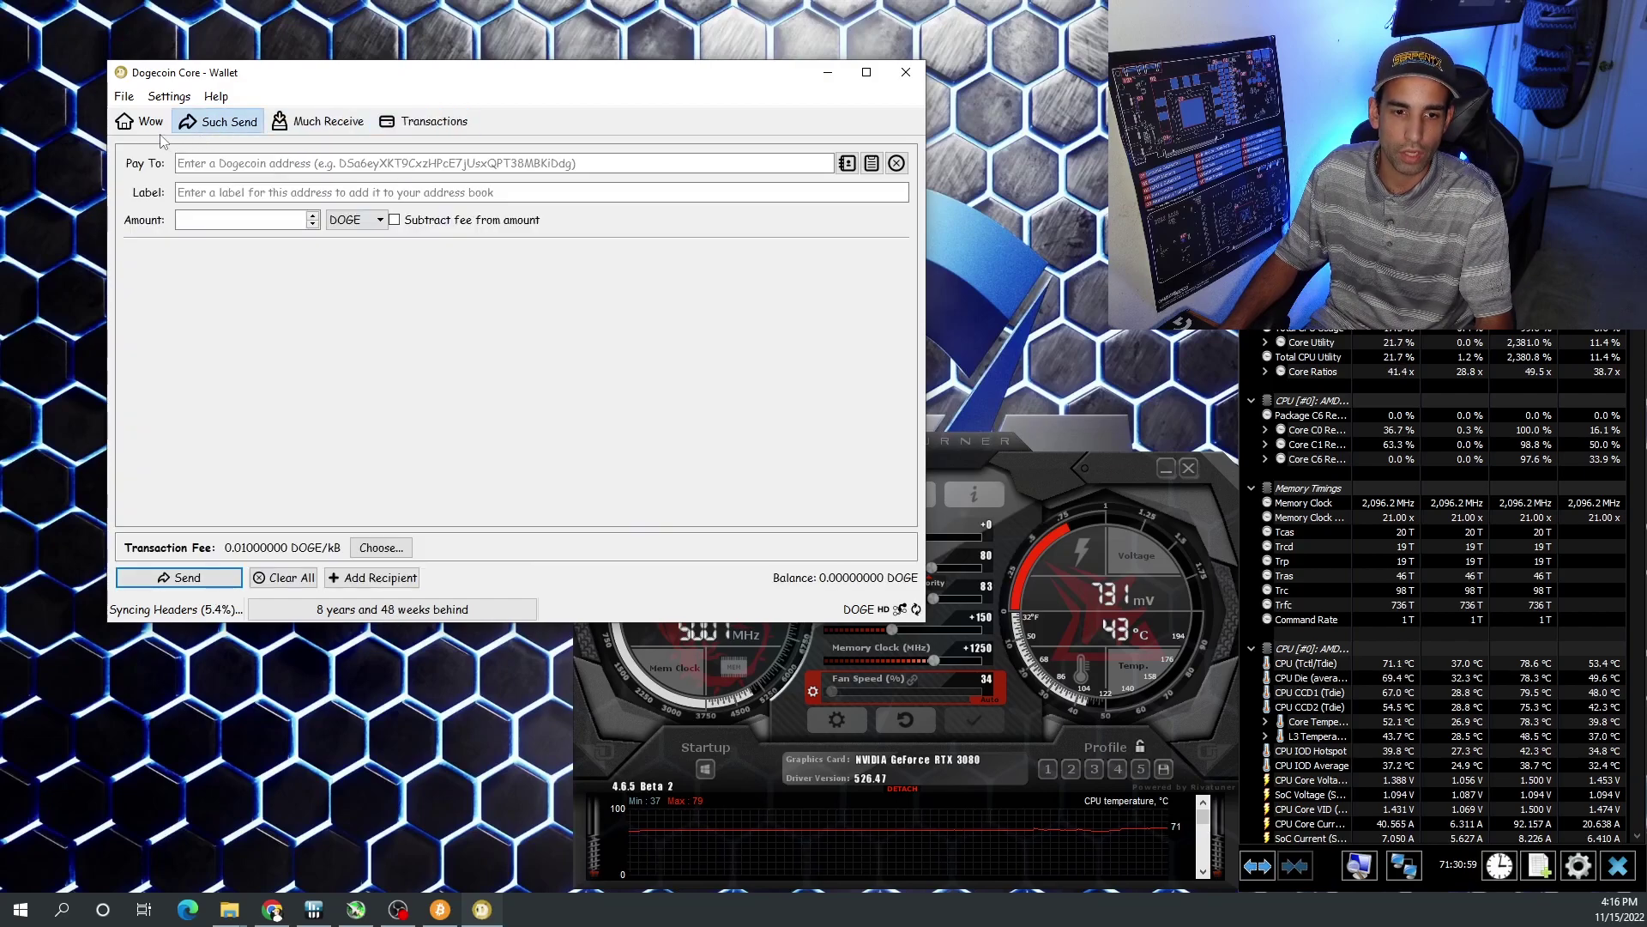
pyautogui.click(151, 123)
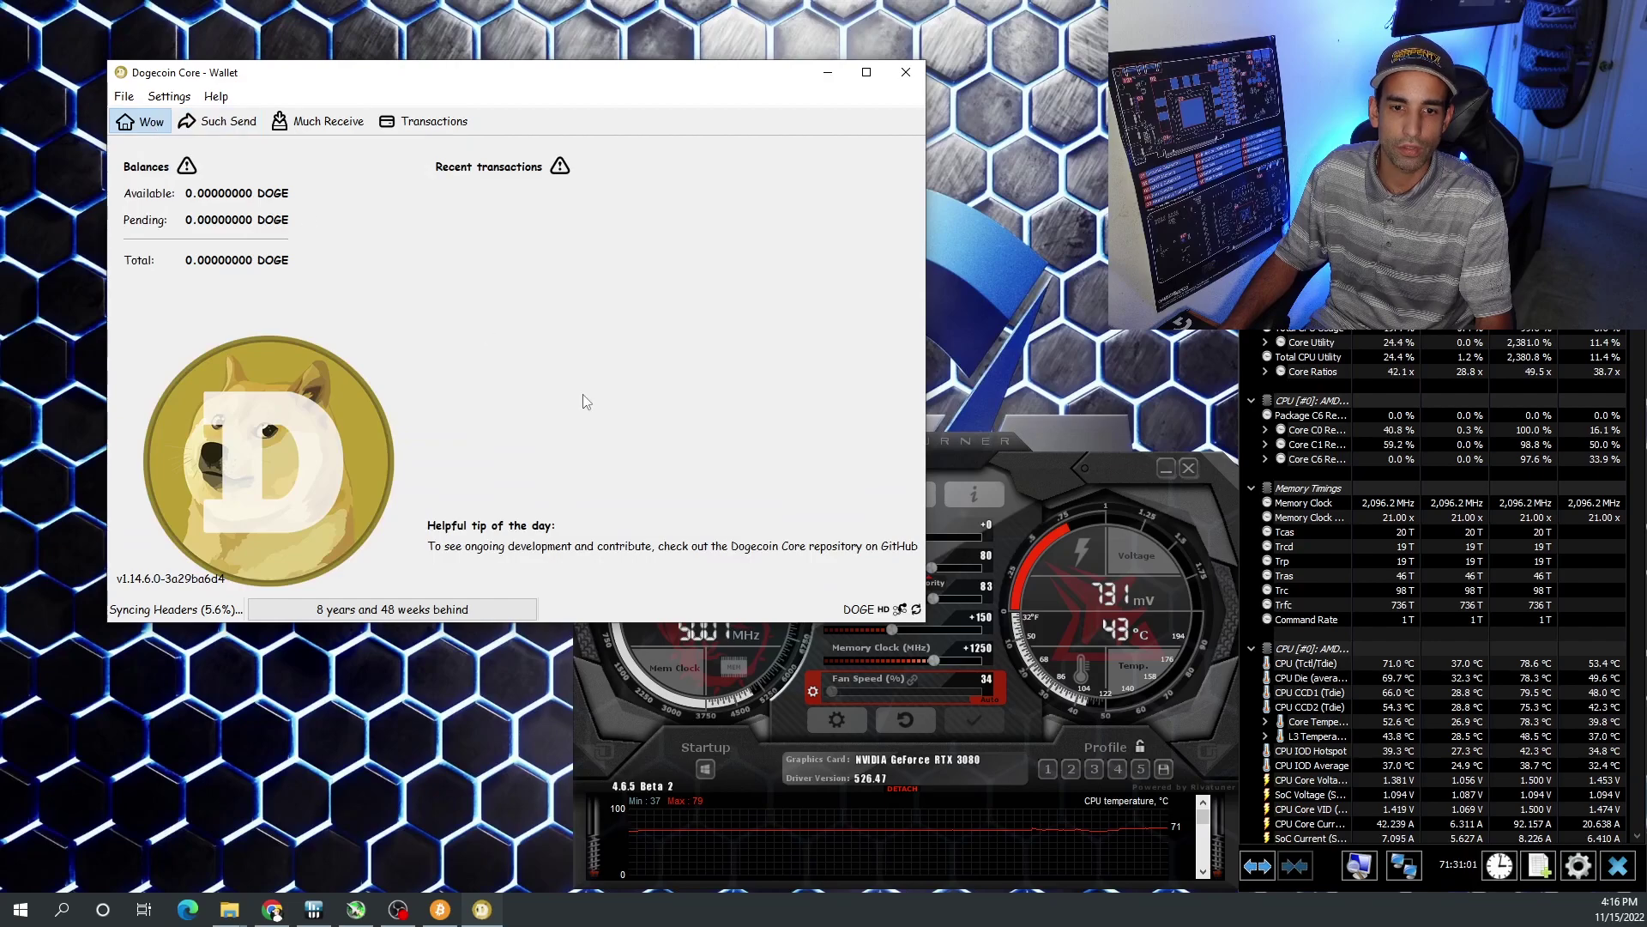